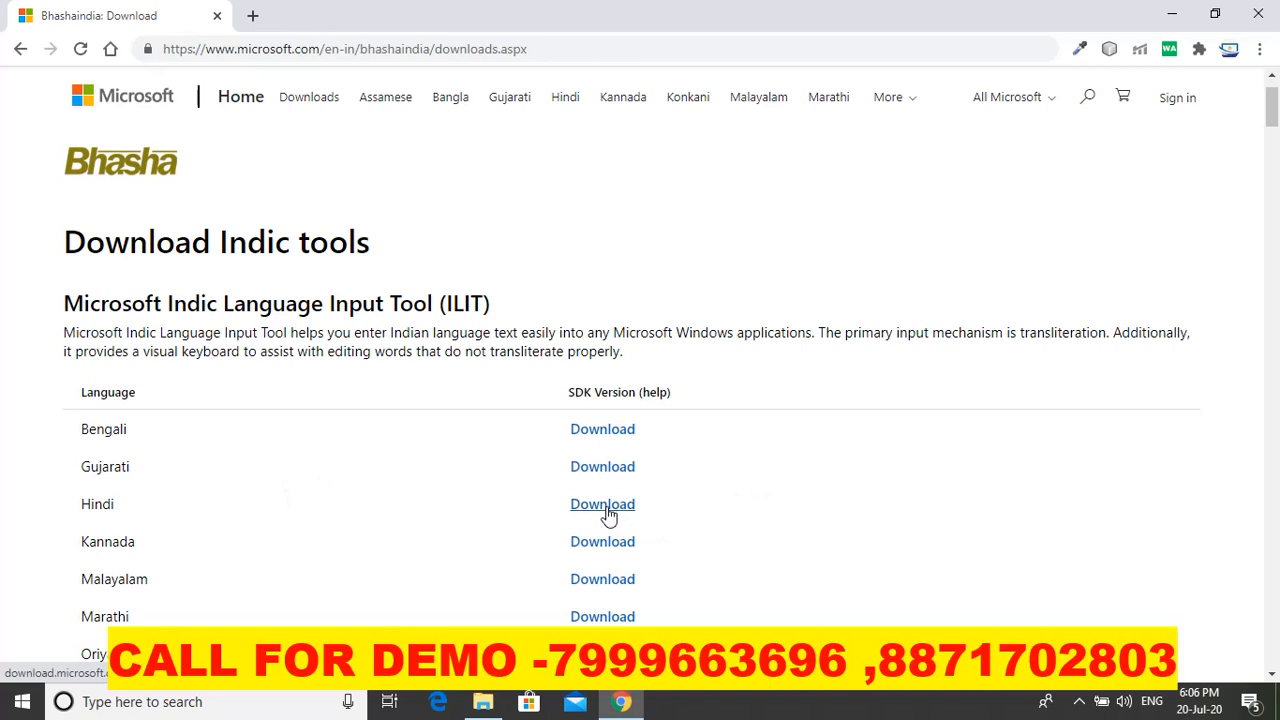
Step: Check the installed keyboard input languages and the browser's list of downloads
left_click(1153, 704)
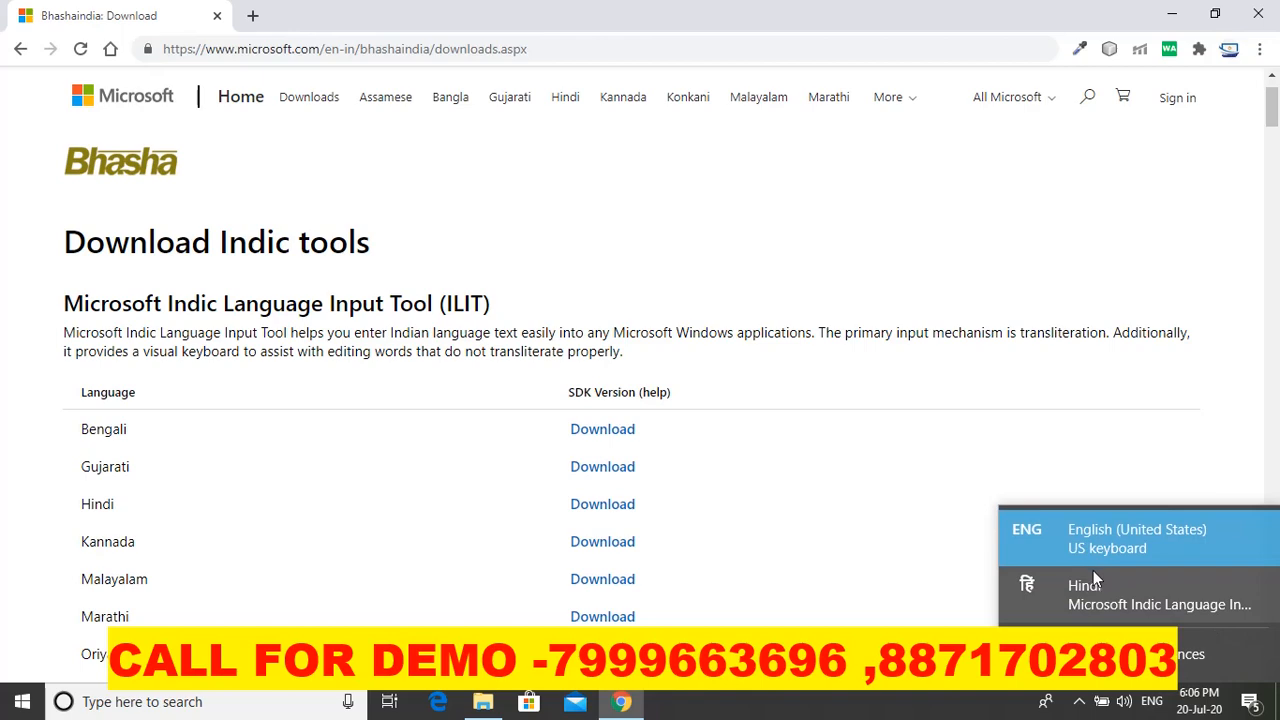
left_click(1067, 458)
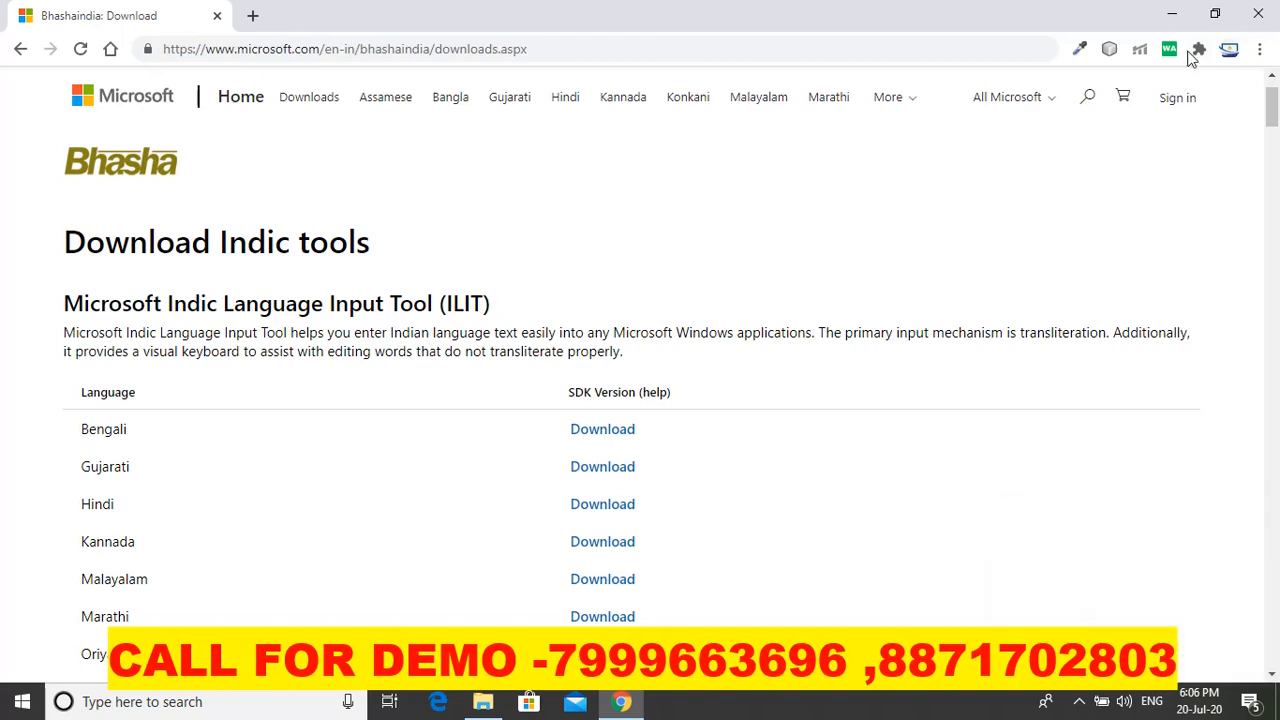
left_click(1173, 14)
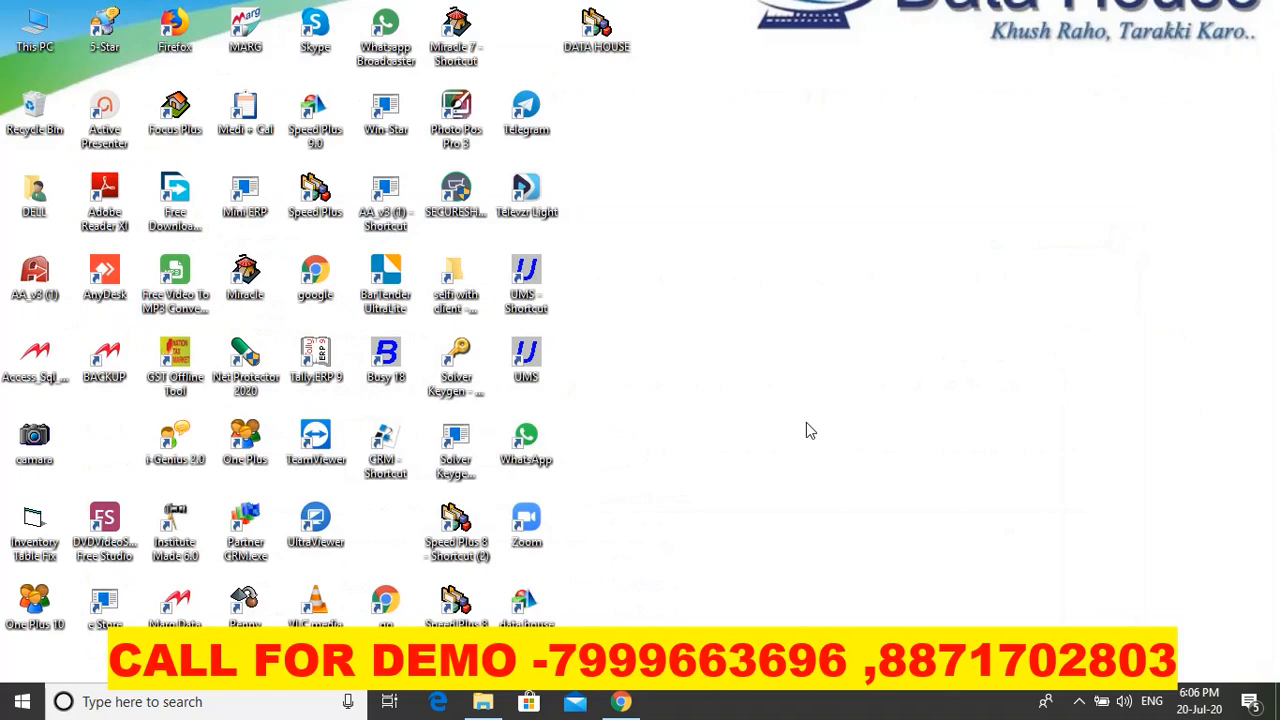
left_click(620, 703)
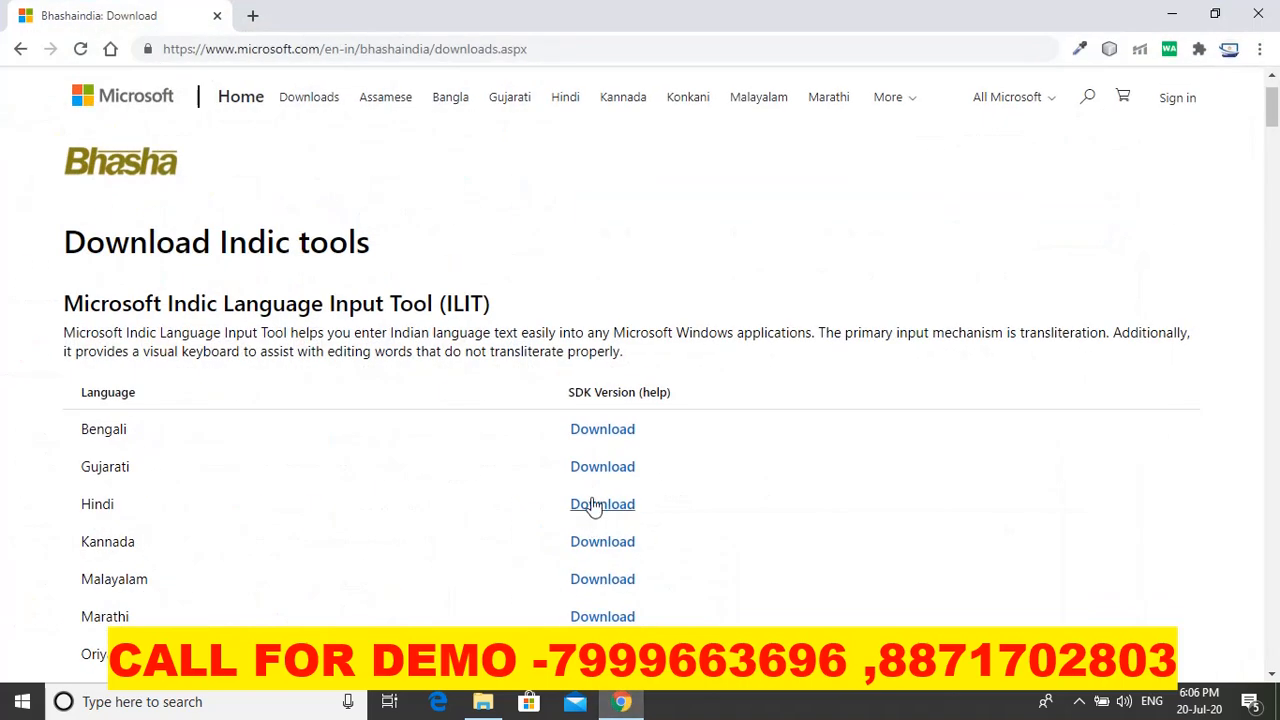
left_click(258, 24)
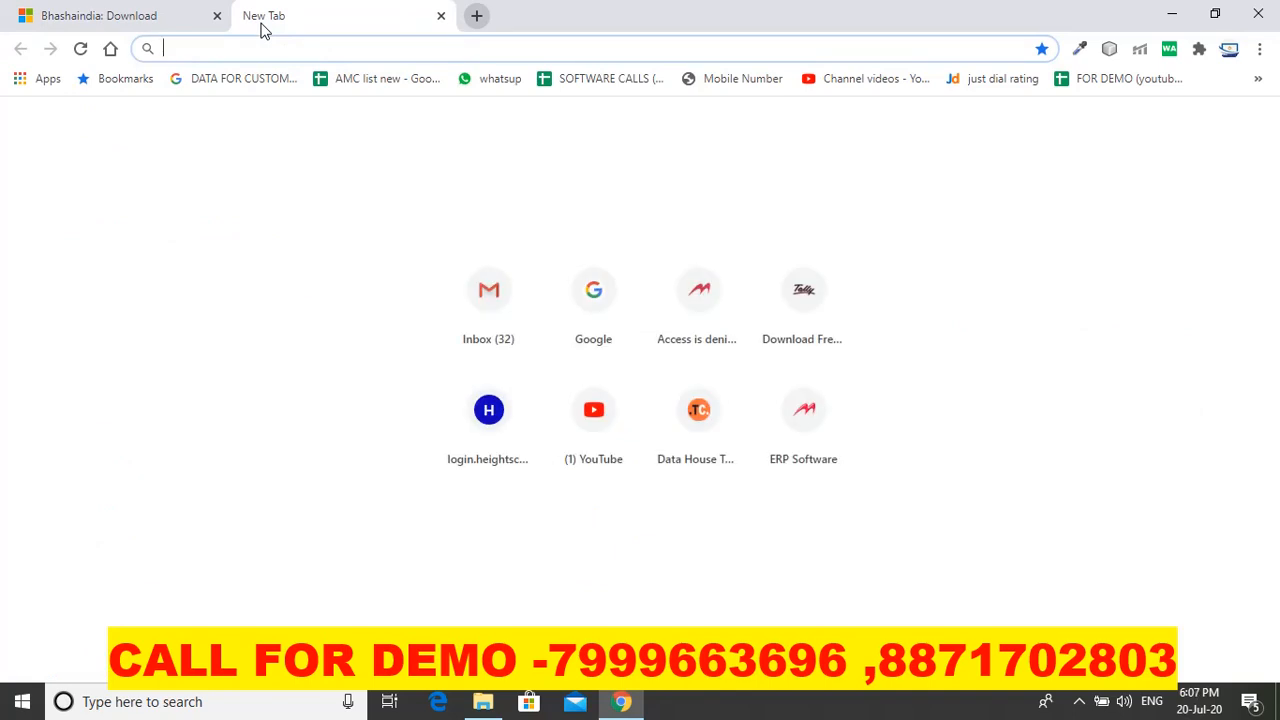
key("ctrl+j")
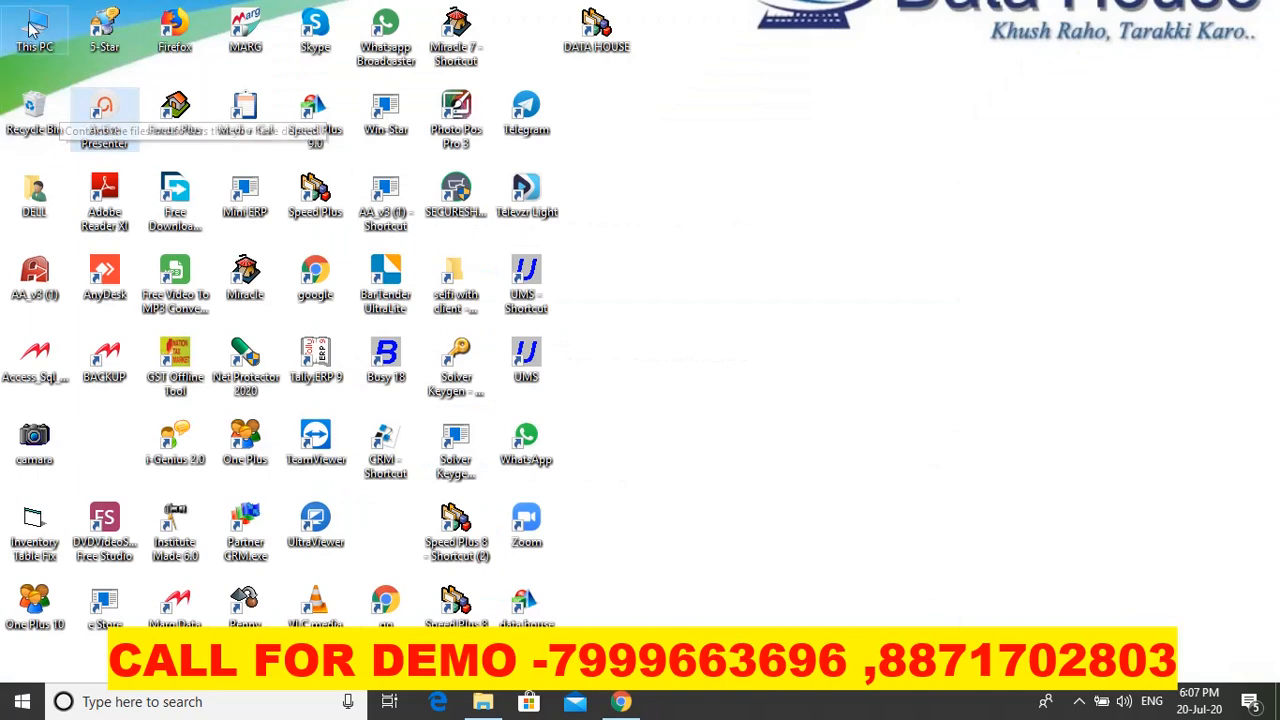
Step: Open the Crystal Report 9.0 folder on New Volume (D:) in File Explorer
double_click(33, 32)
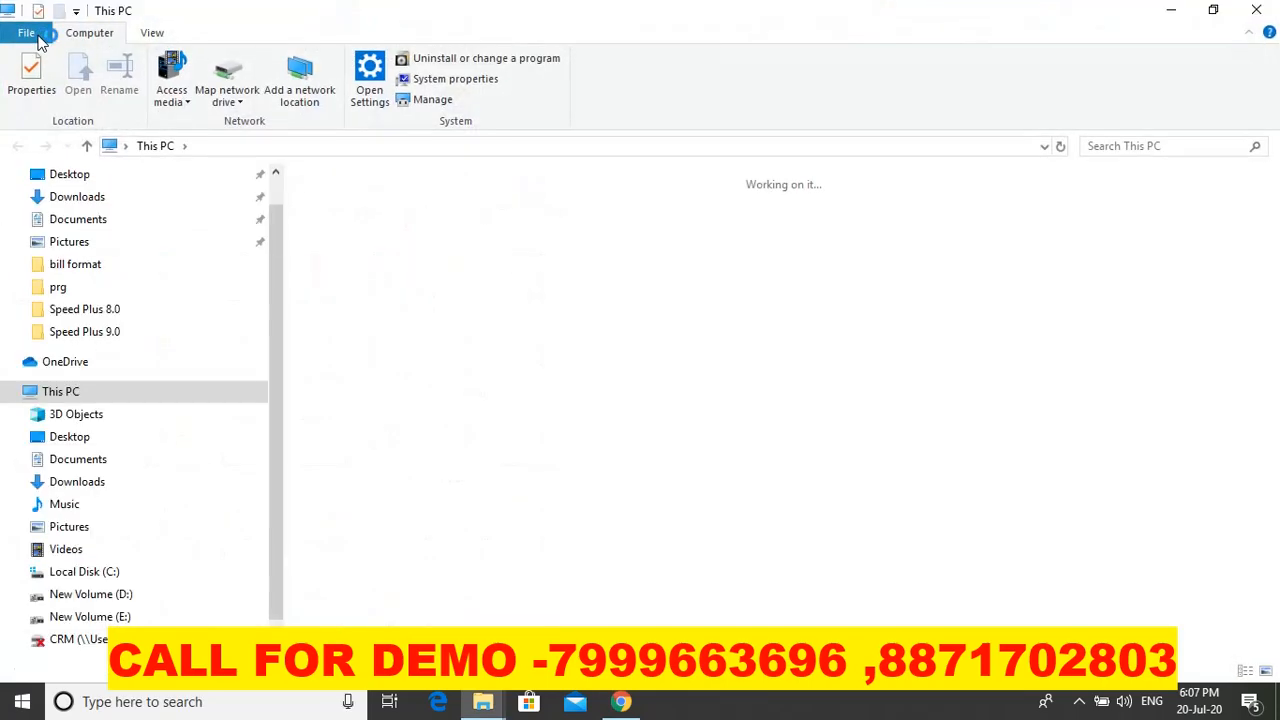
double_click(635, 345)
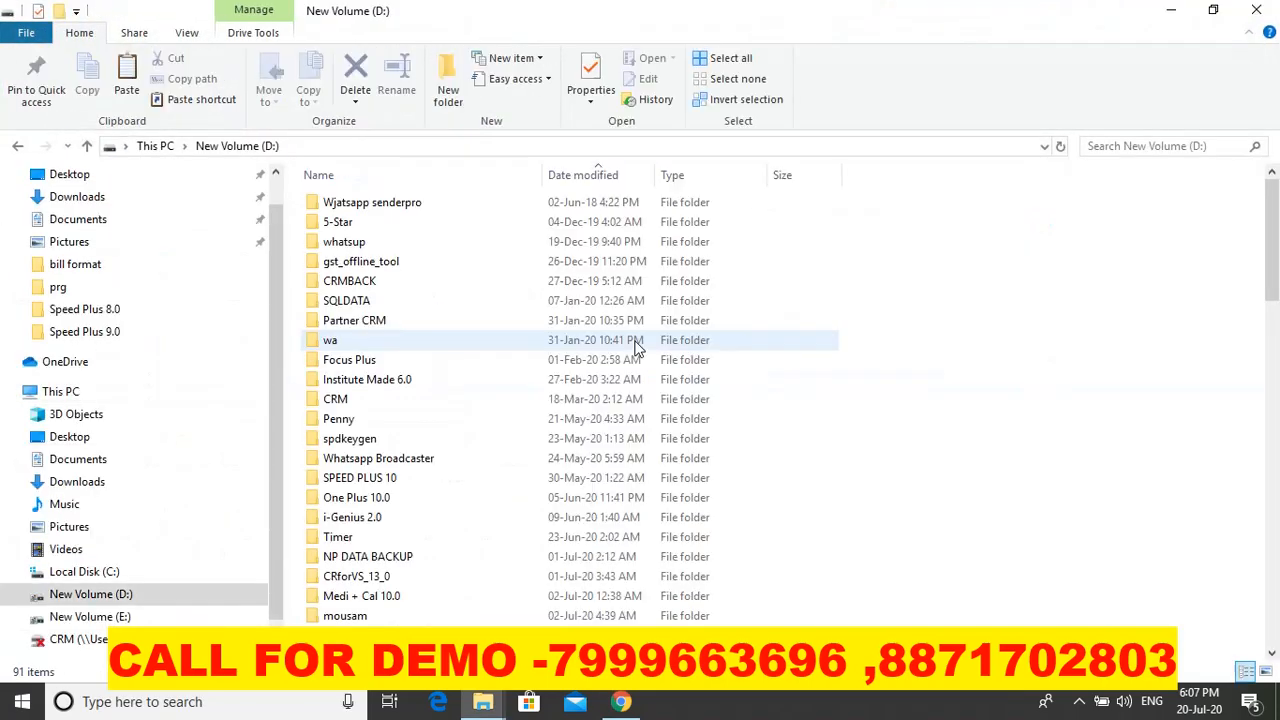
left_click(461, 306)
key("c")
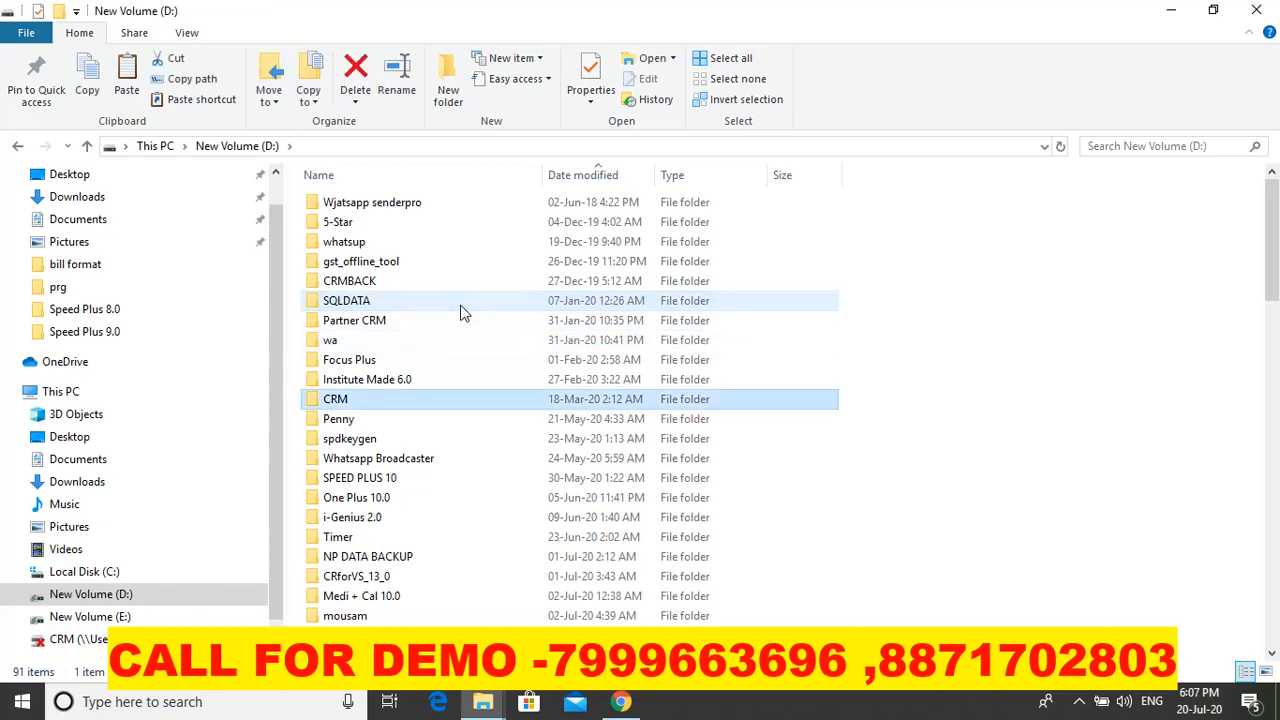
key("c")
key("c")
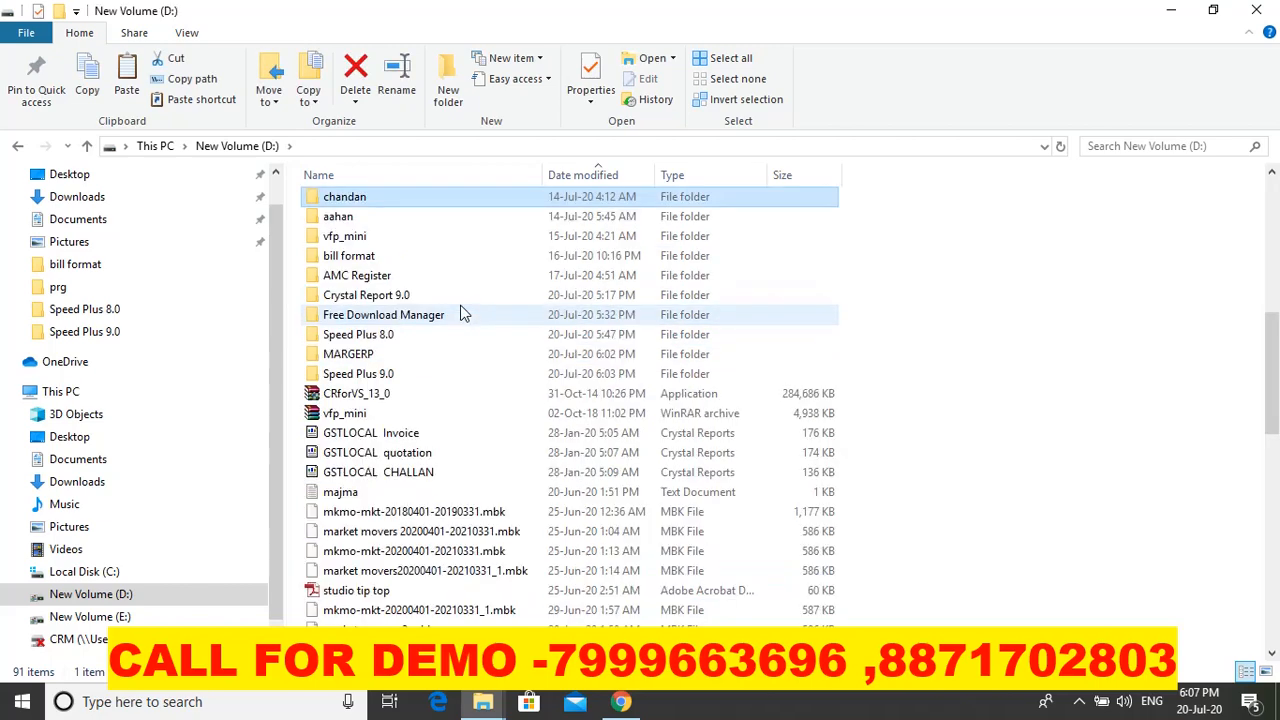
key("c")
key("Return")
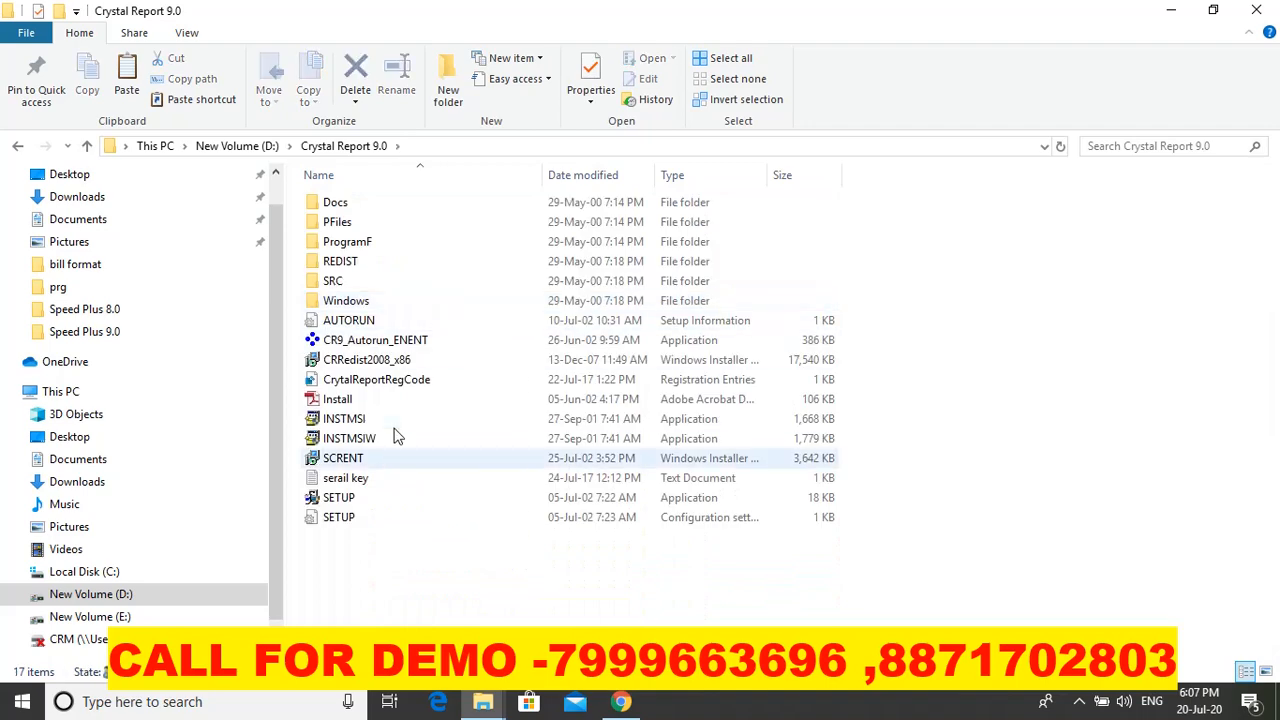
Step: View the Crystal Reports licence key in the serail key text file, then close the file and put the folder window away
double_click(337, 482)
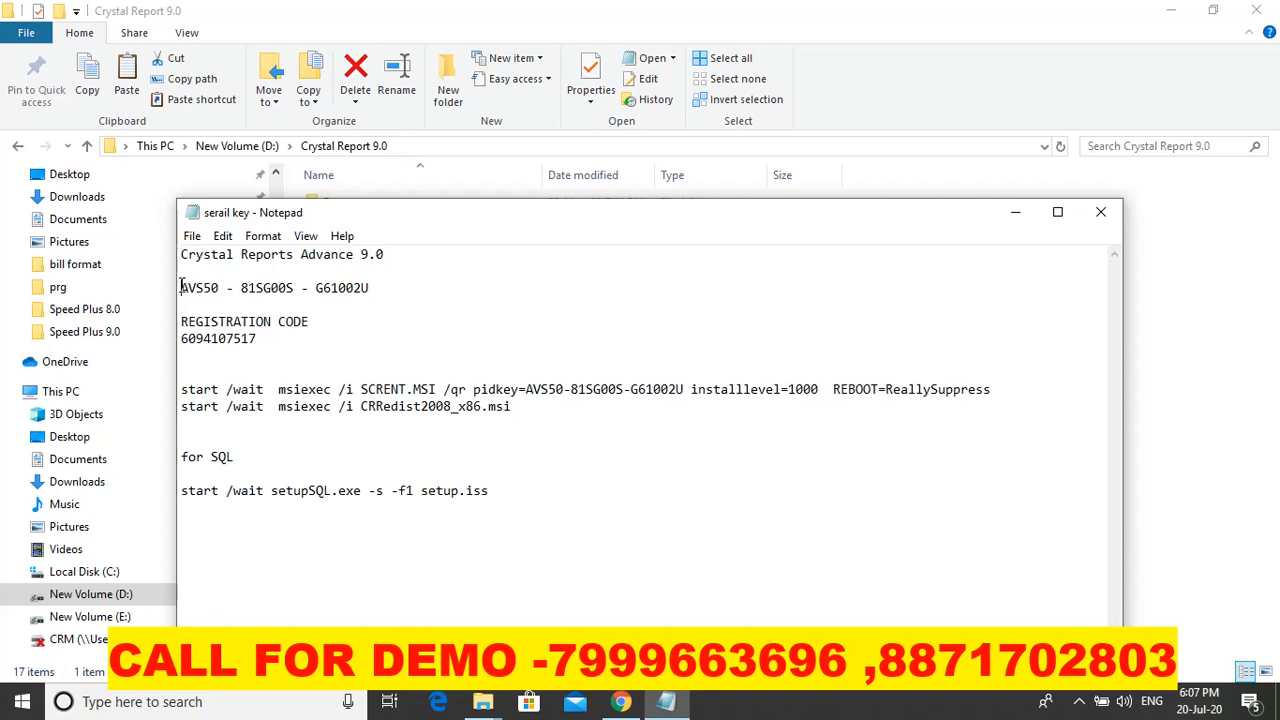
left_click_drag(182, 287, 381, 284)
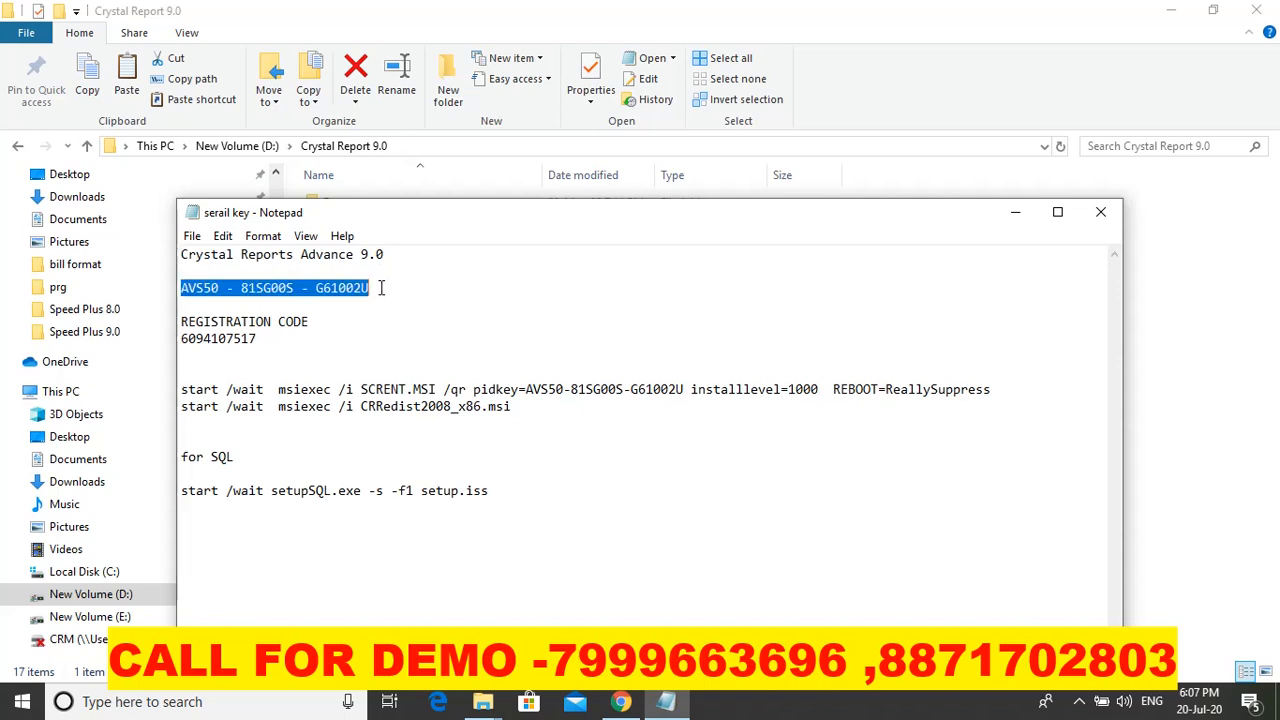
left_click(1101, 213)
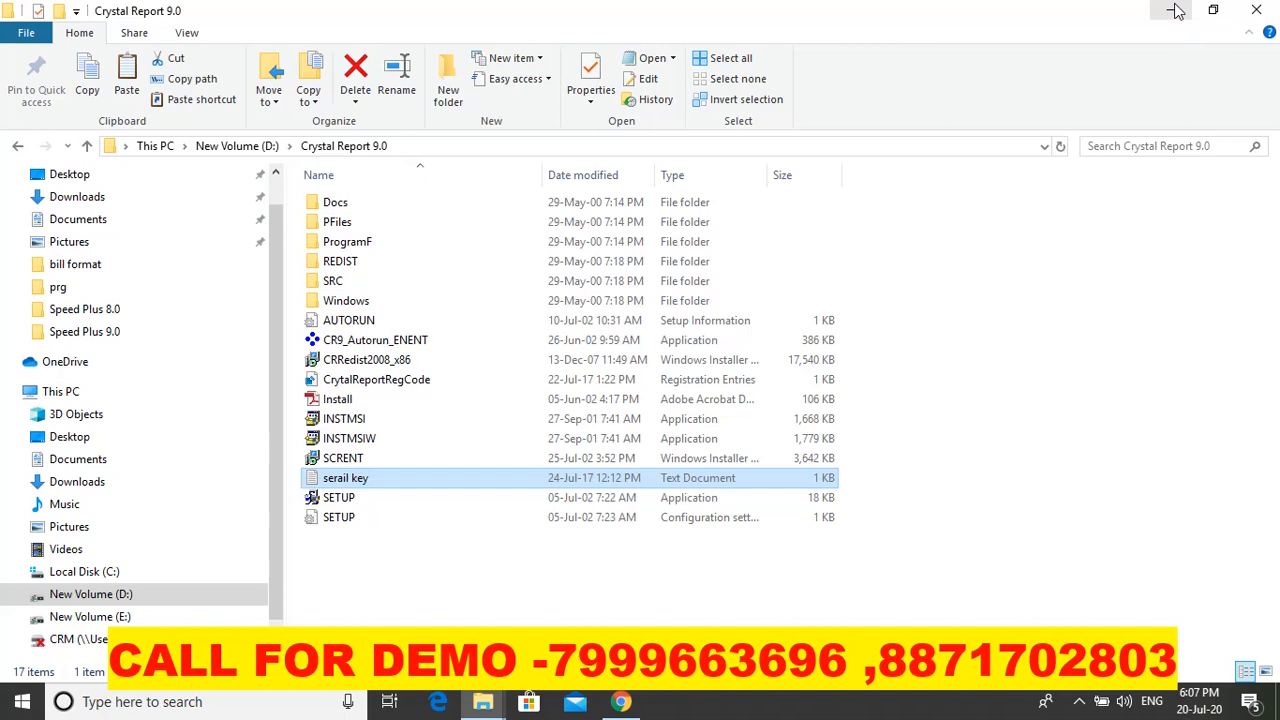
left_click(1176, 10)
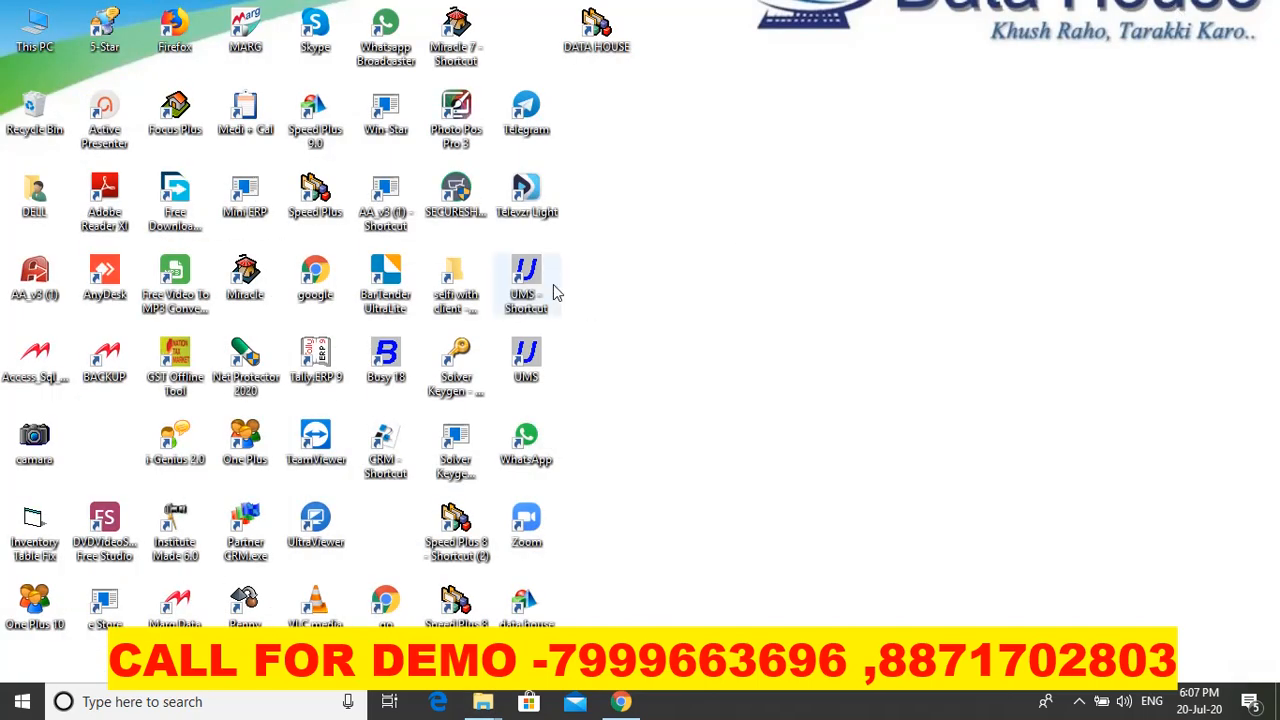
Step: Launch Speed Plus 9.0 from the desktop and continue with English as the language
left_click(336, 128)
double_click(336, 128)
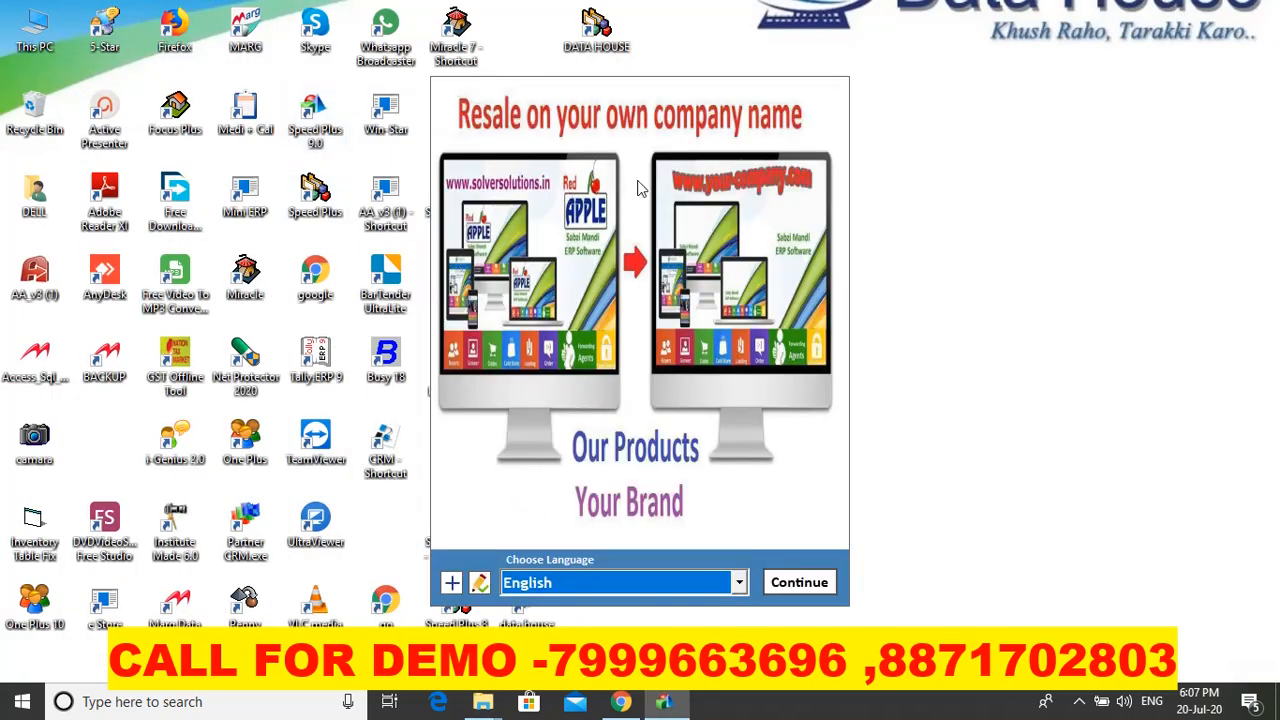
left_click(811, 587)
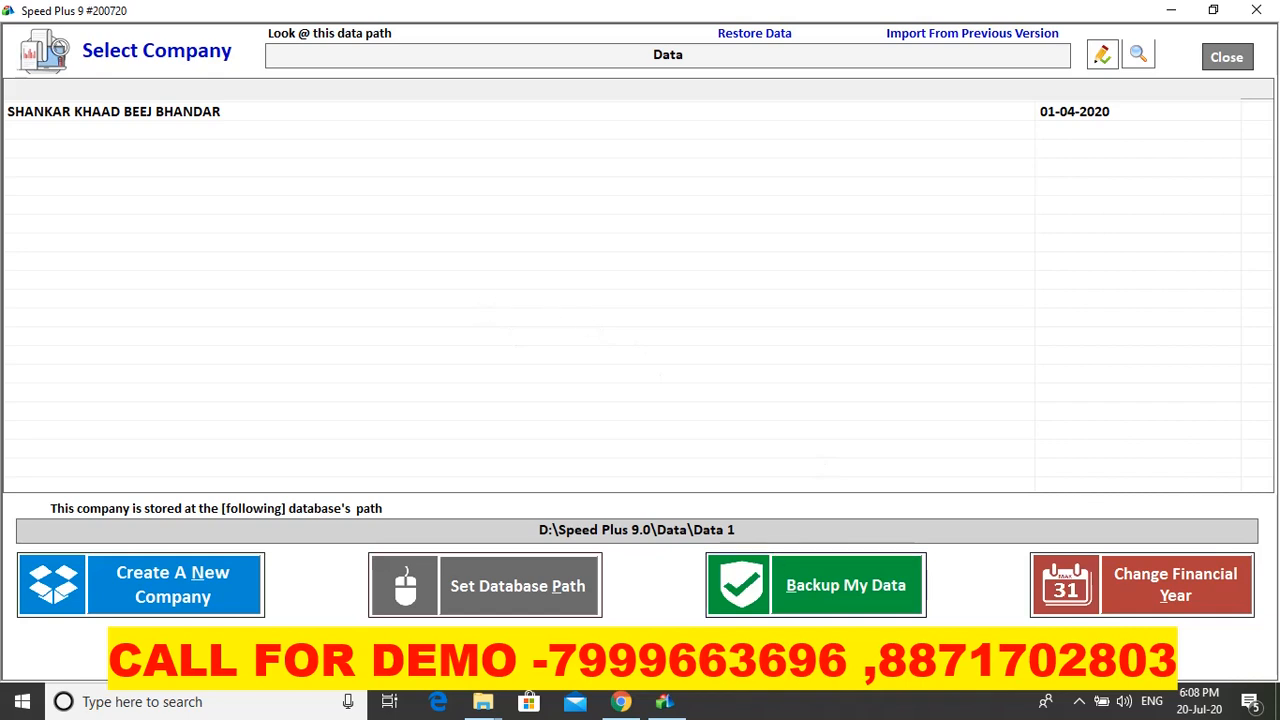
Step: View the blank form for creating a new company and return to the company list
left_click(110, 128)
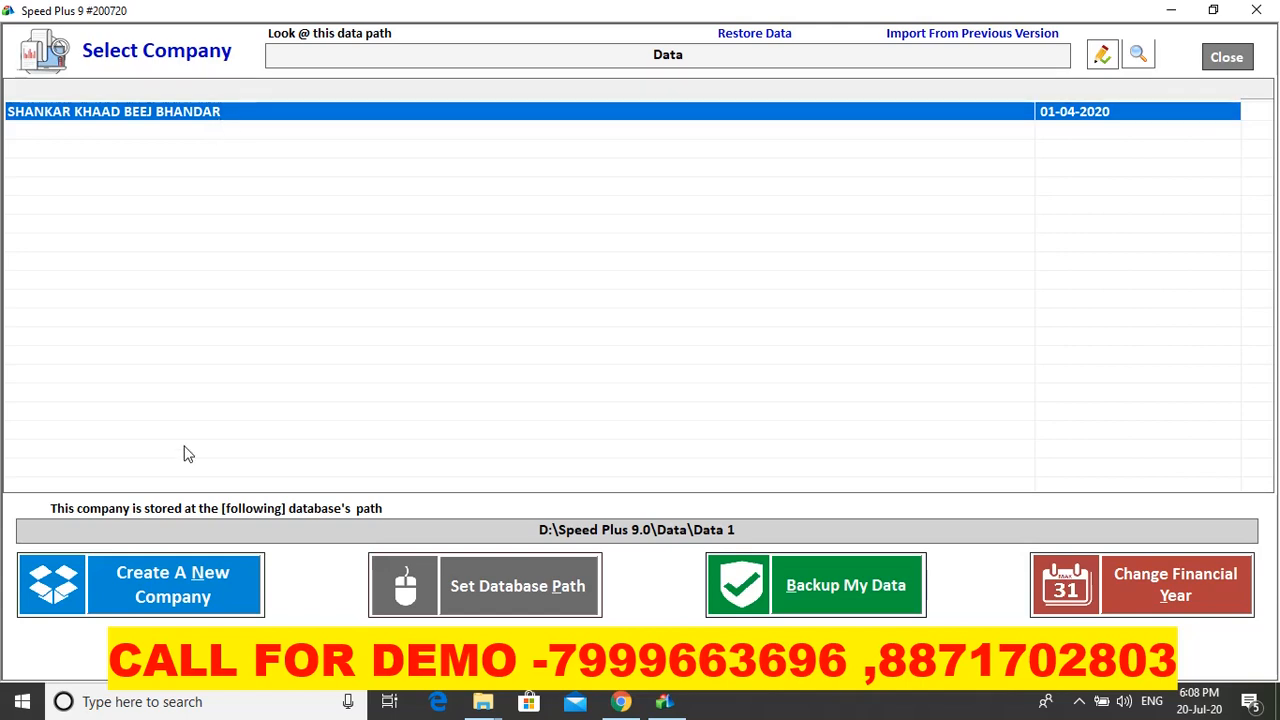
left_click(192, 586)
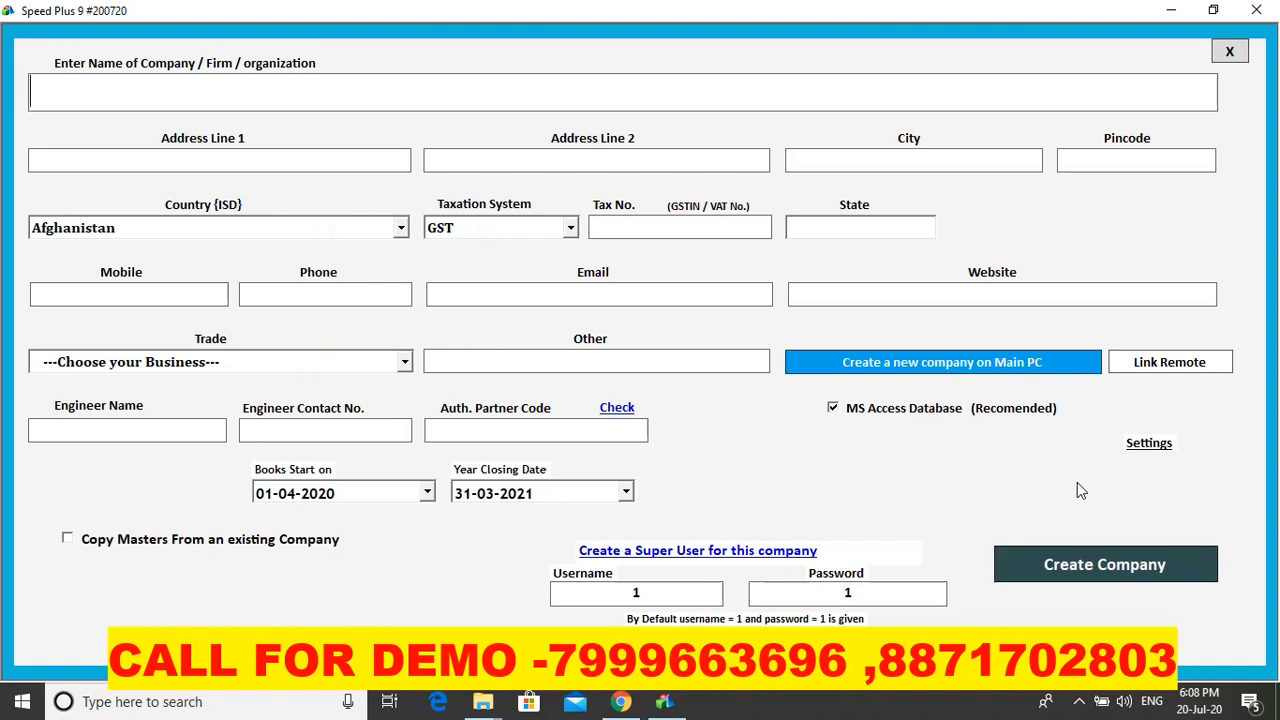
left_click(1230, 51)
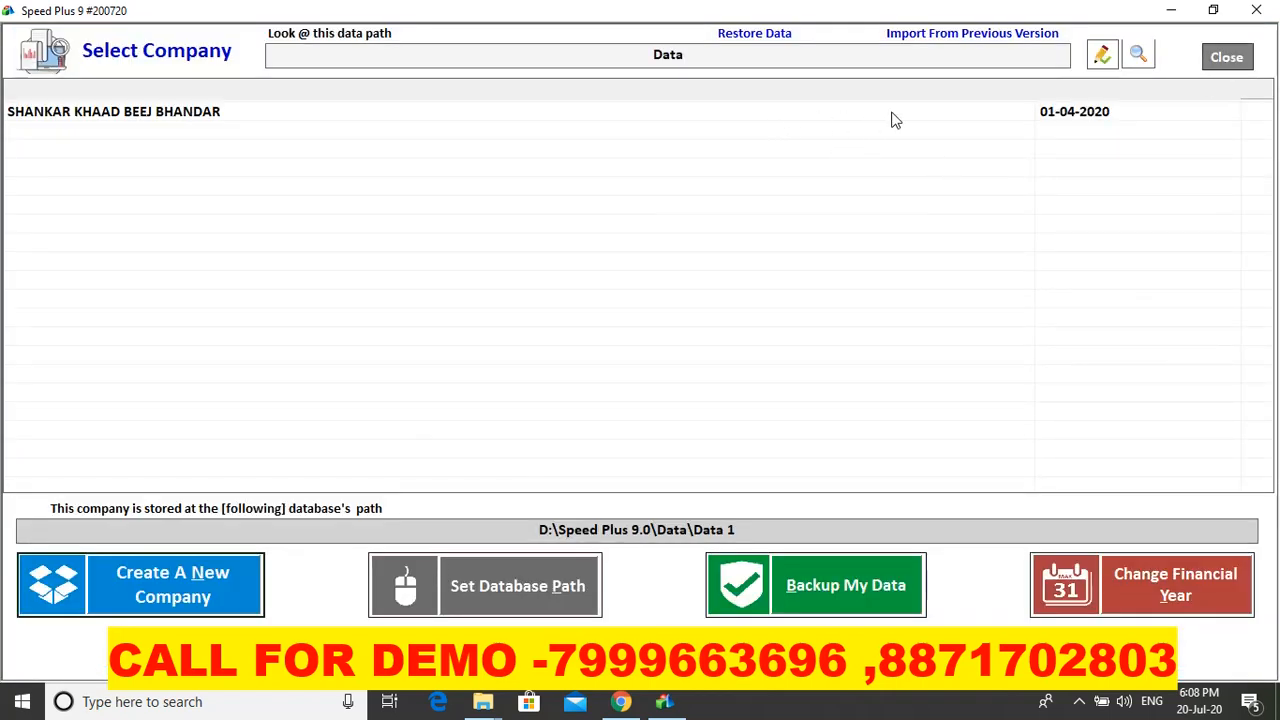
Step: Open the company SHANKAR KHAAD BEEJ BHANDAR and log in with the user name and password
double_click(732, 119)
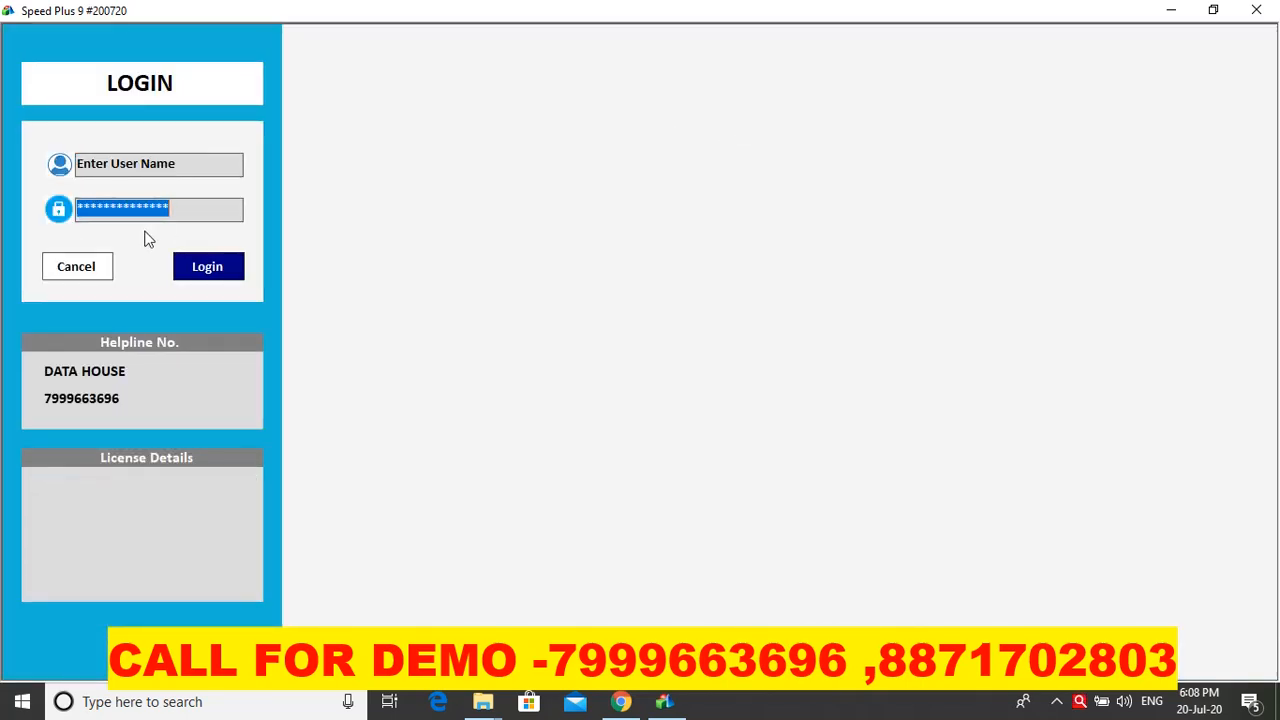
left_click(207, 168)
key("BackSpace")
key("BackSpace")
key("BackSpace")
key("BackSpace")
key("BackSpace")
key("BackSpace")
key("BackSpace")
key("BackSpace")
key("BackSpace")
key("BackSpace")
key("BackSpace")
key("BackSpace")
key("BackSpace")
key("BackSpace")
key("BackSpace")
type("1")
key("Tab")
type("1")
key("Tab")
key("Return")
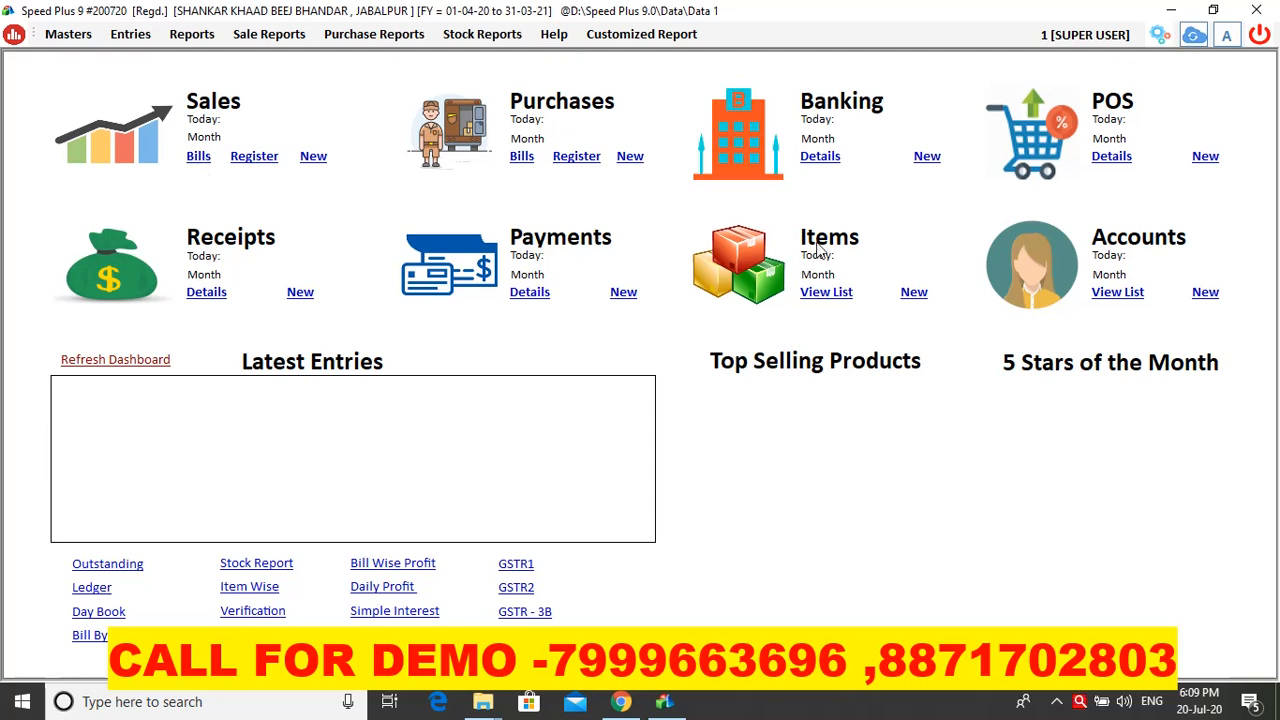
Step: Start a new item named URIA KHAAD and switch the keyboard input language to Hindi for its short name
left_click(912, 300)
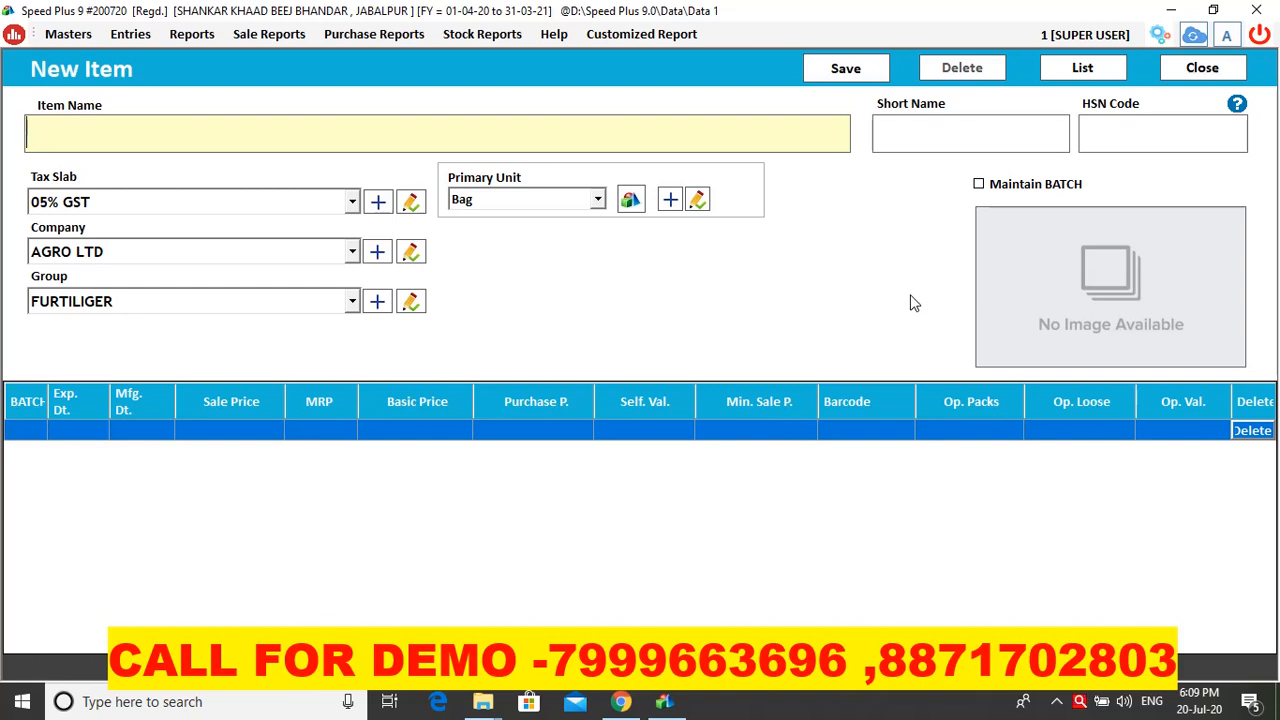
type("URIA")
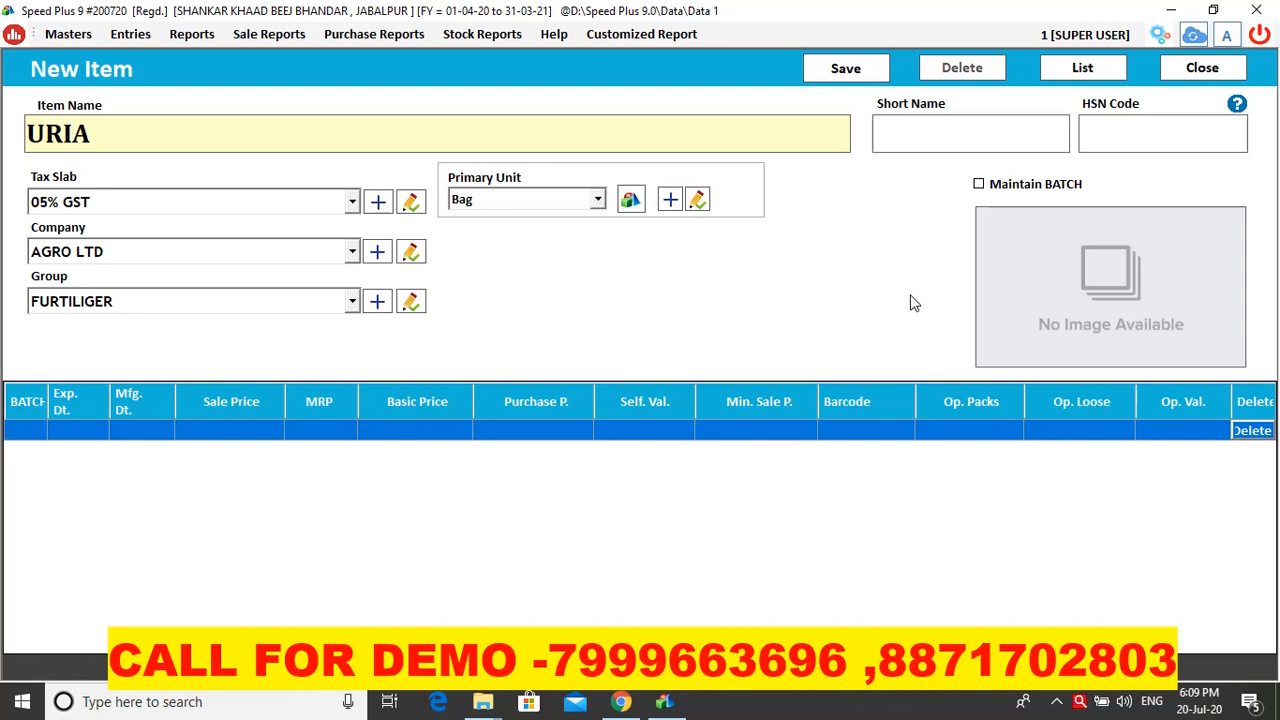
type(" KHAAD")
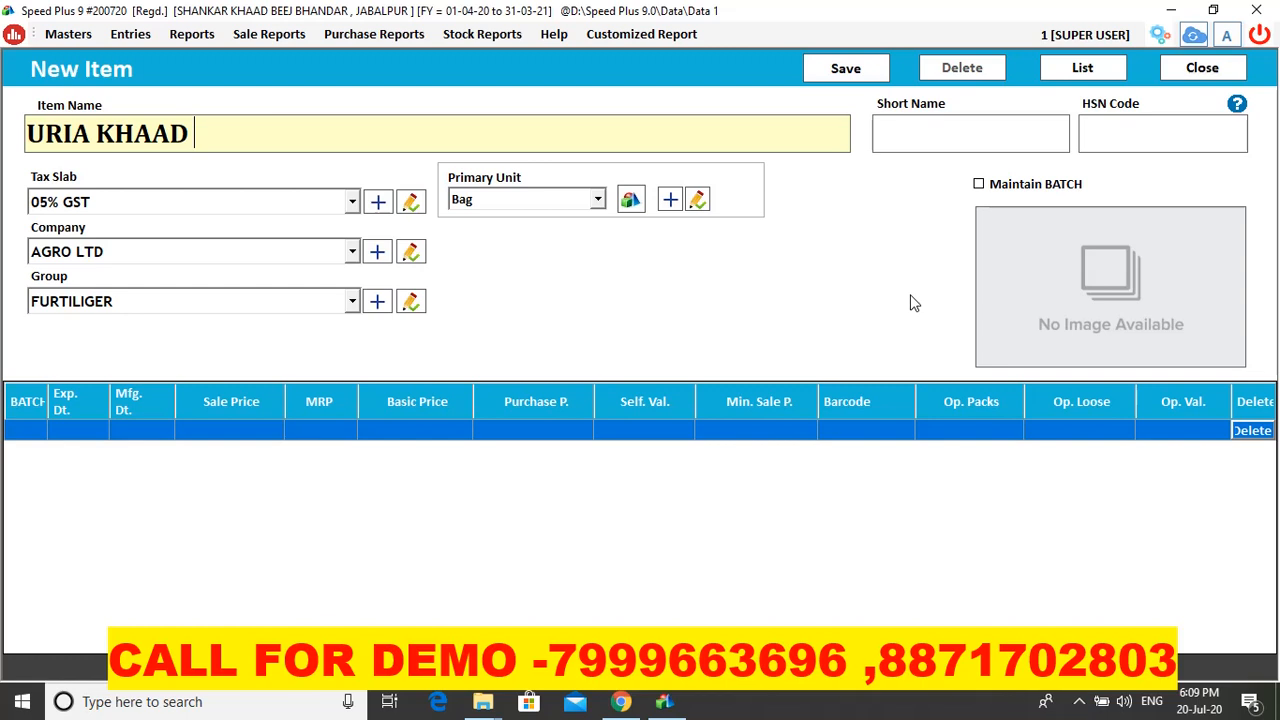
key("Return")
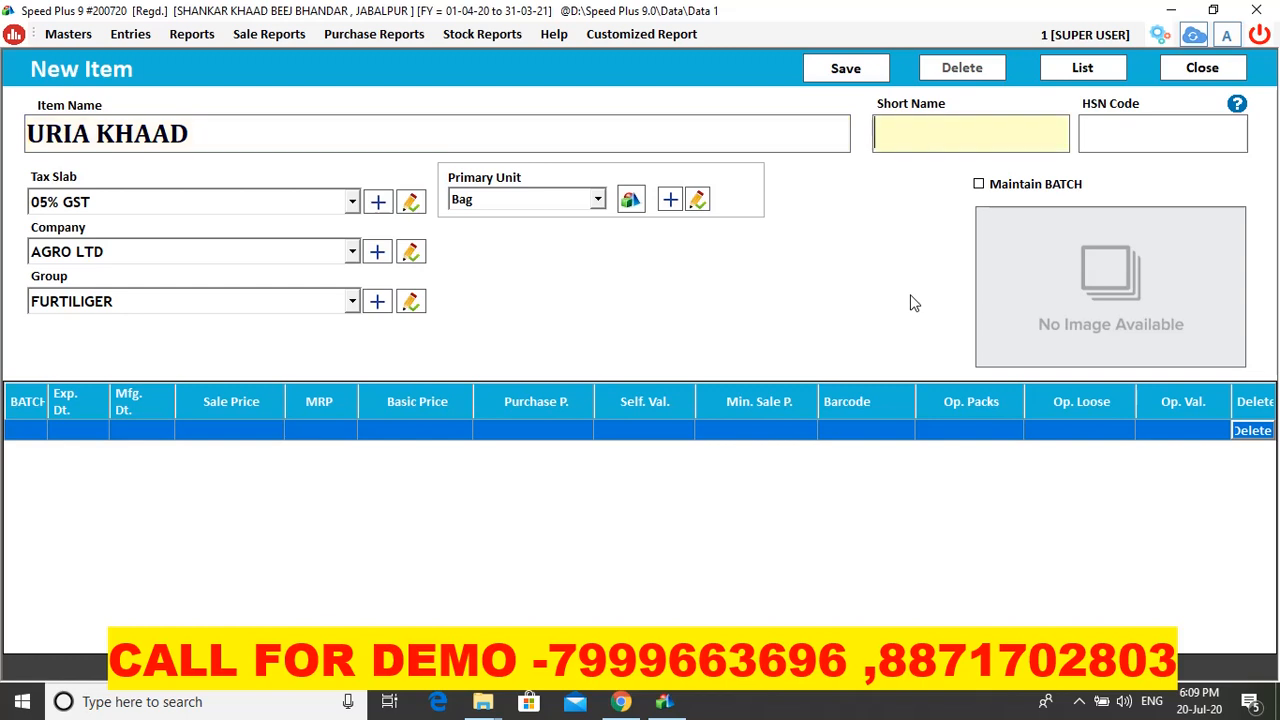
left_click(1150, 702)
left_click(1100, 587)
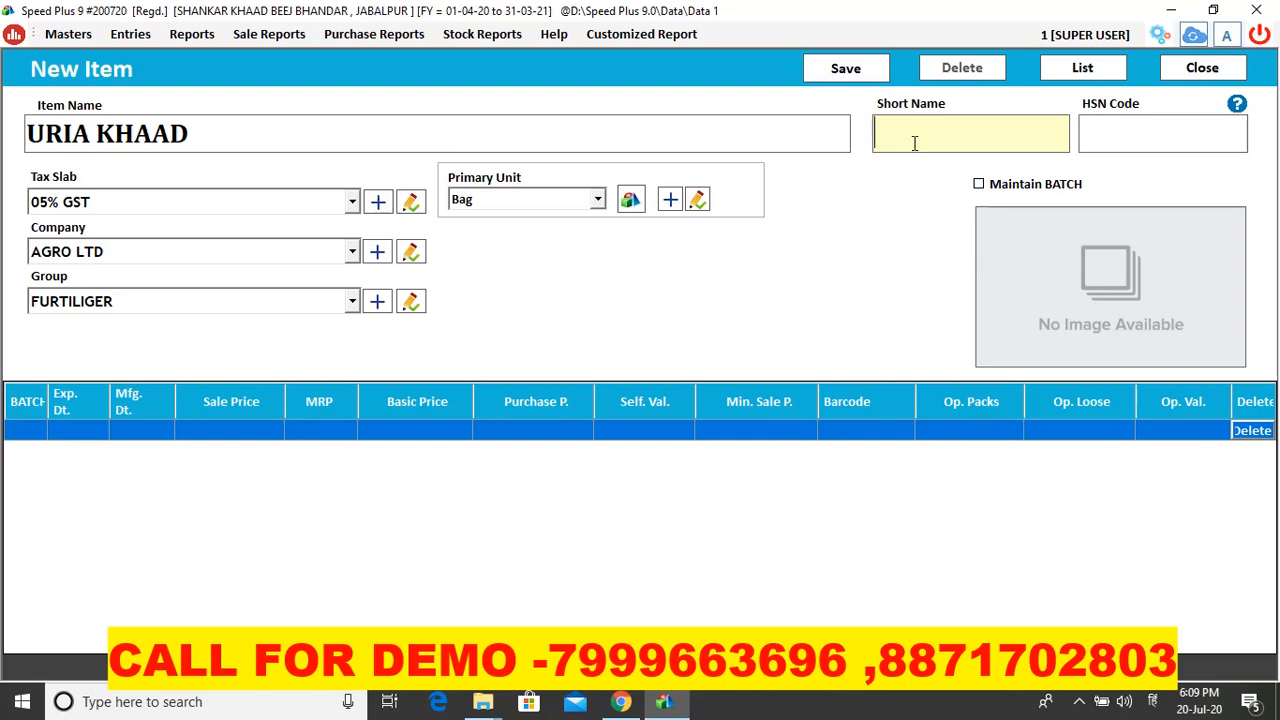
type("UR")
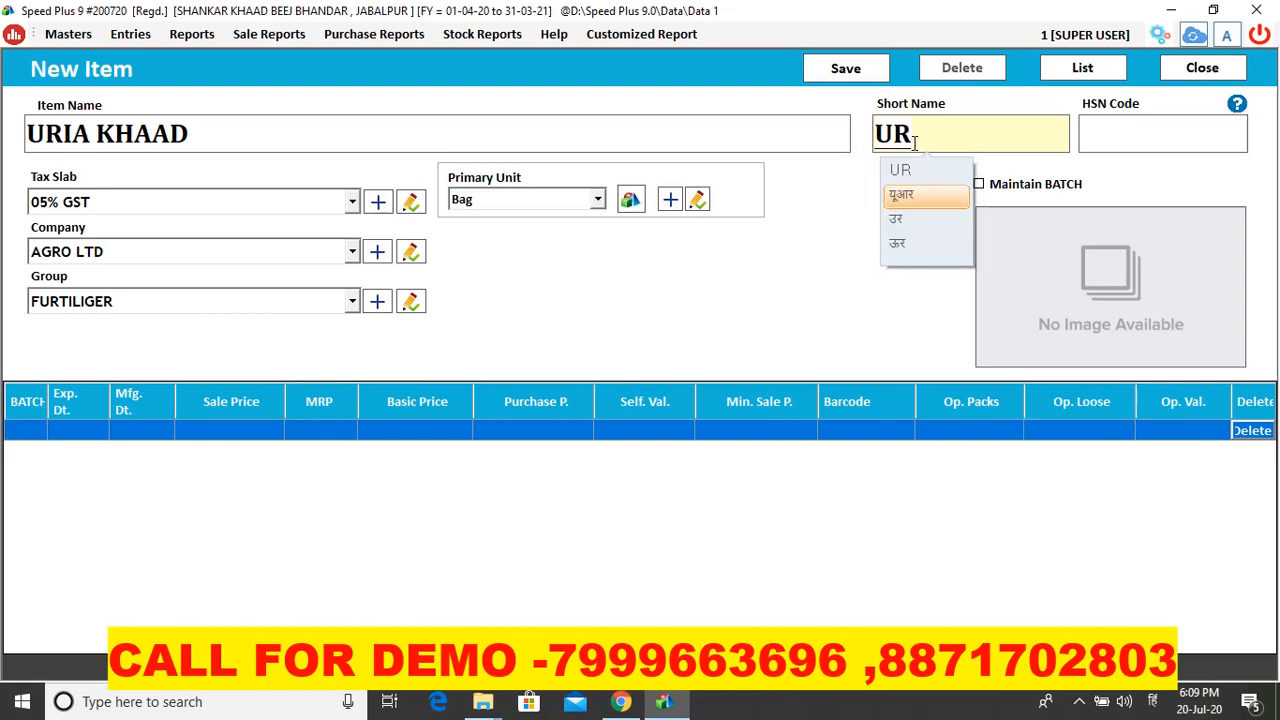
type("IYA")
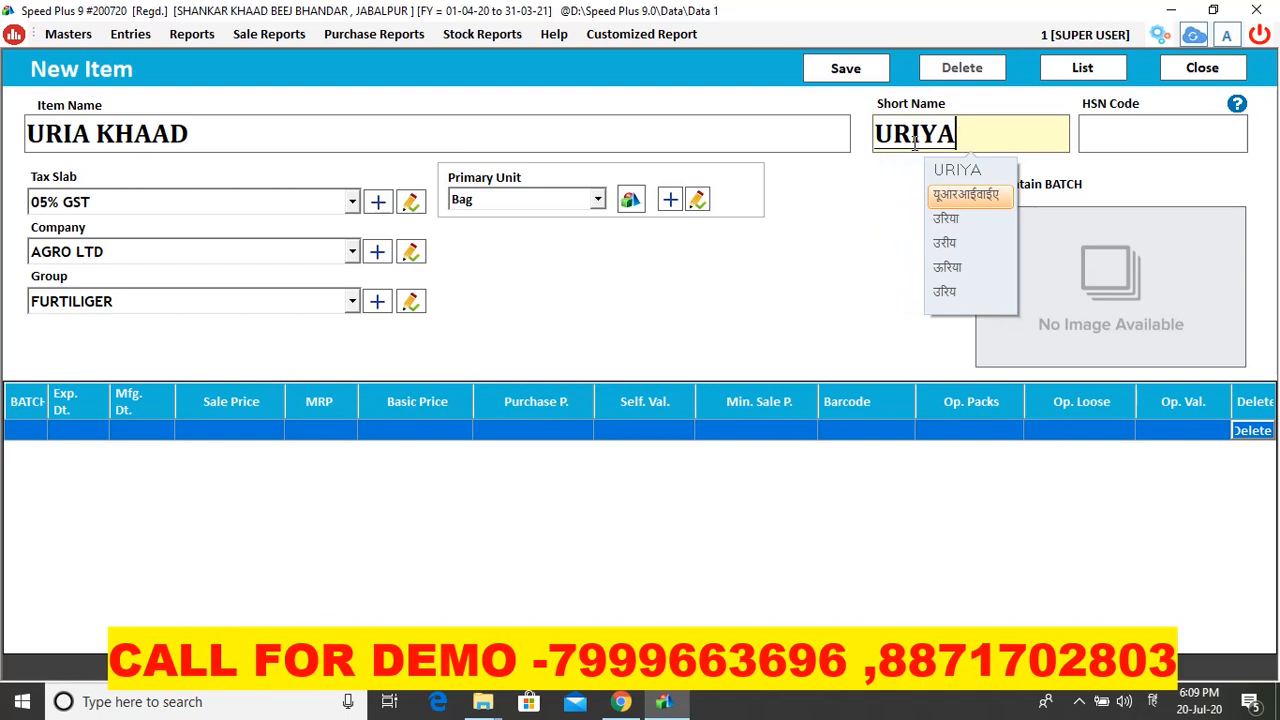
key("BackSpace")
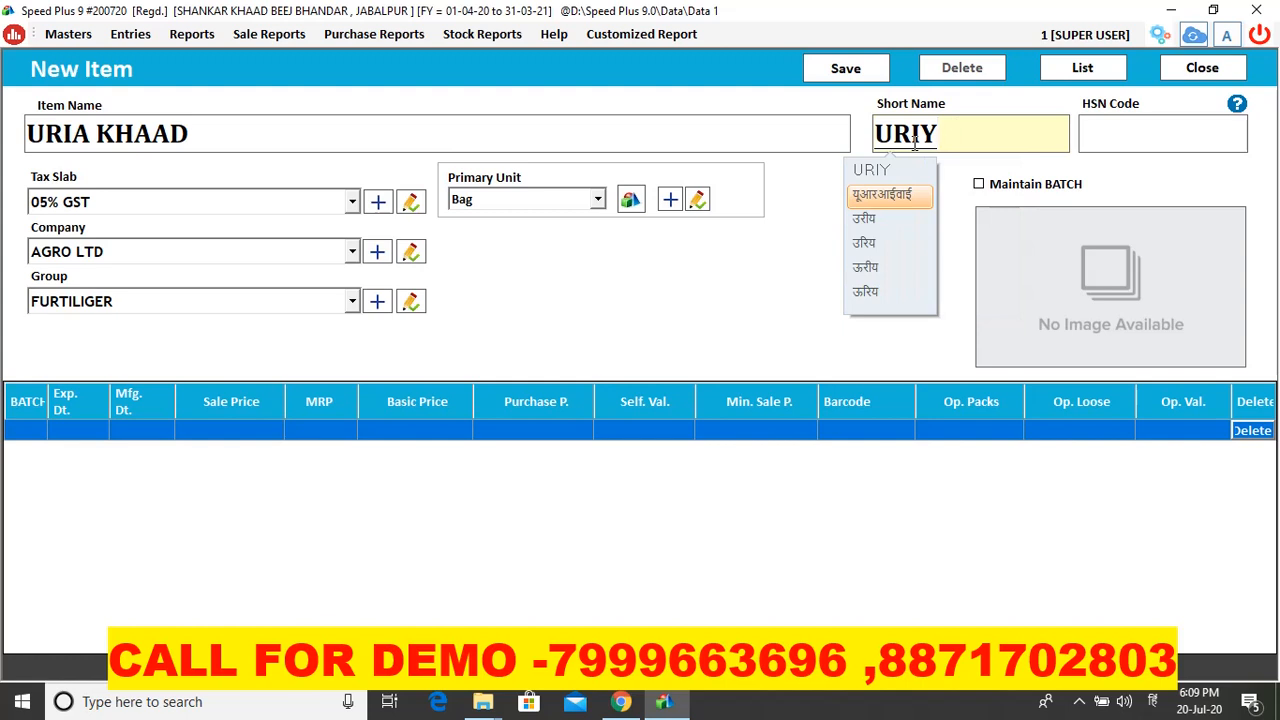
key("BackSpace")
key("BackSpace")
key("BackSpace")
key("BackSpace")
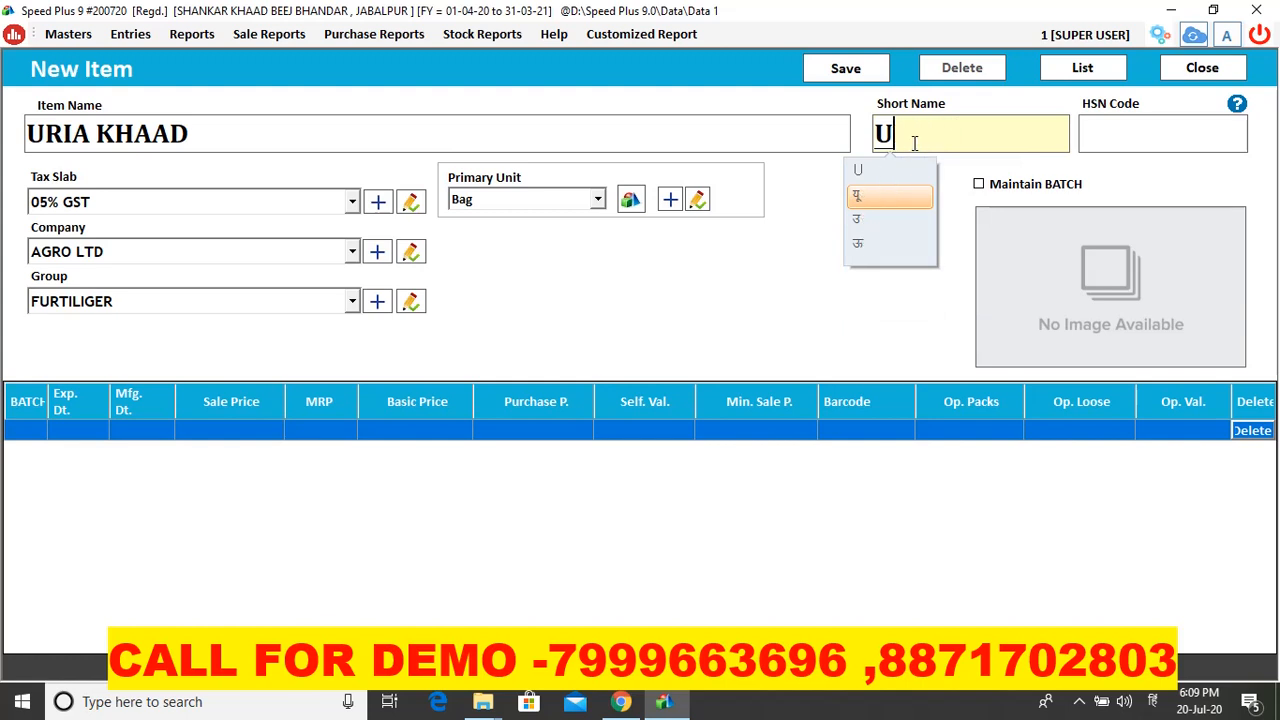
Step: Enter YURIYA as the item's short name and choose the Hindi suggestion यूरिया
type("YURI")
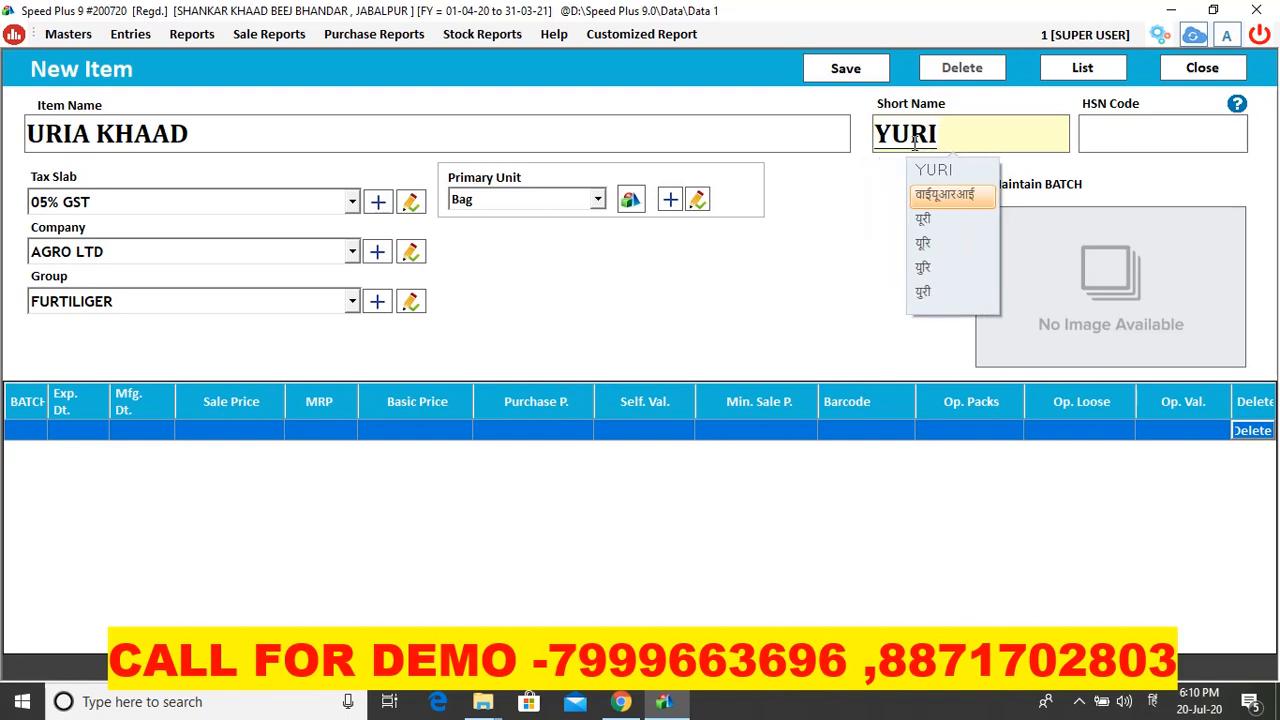
type("YA")
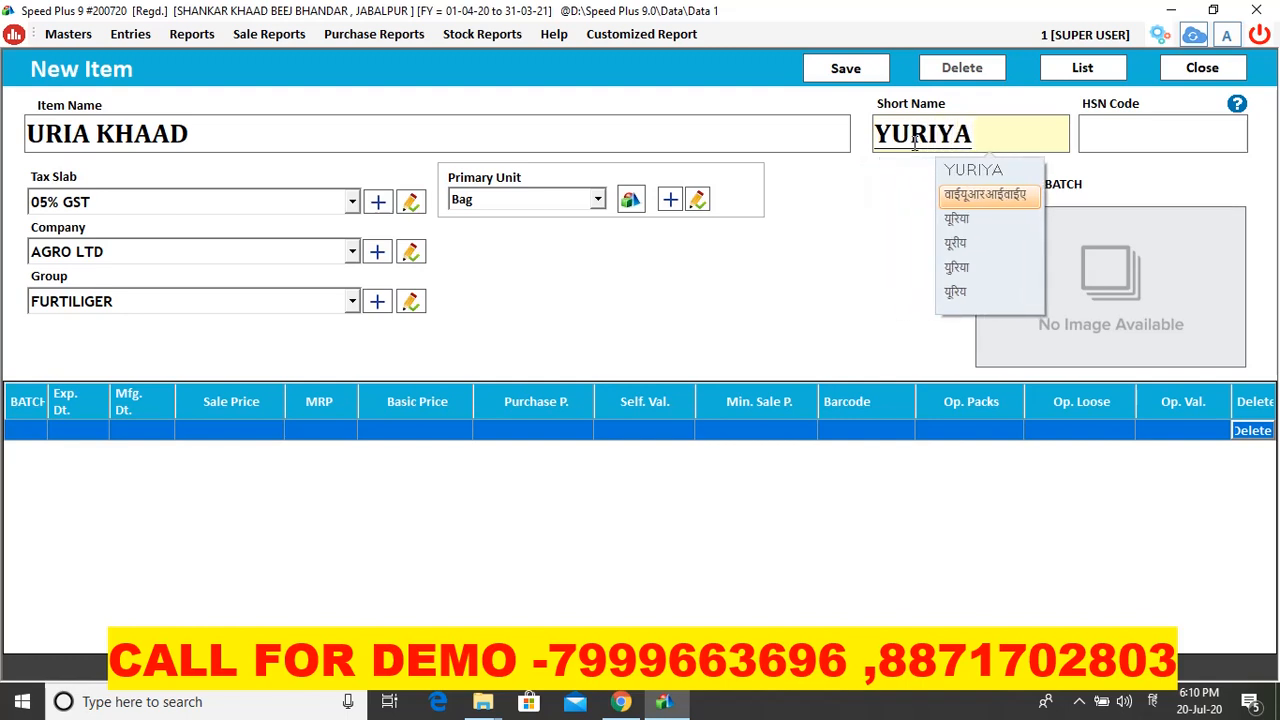
key("Down")
key("space")
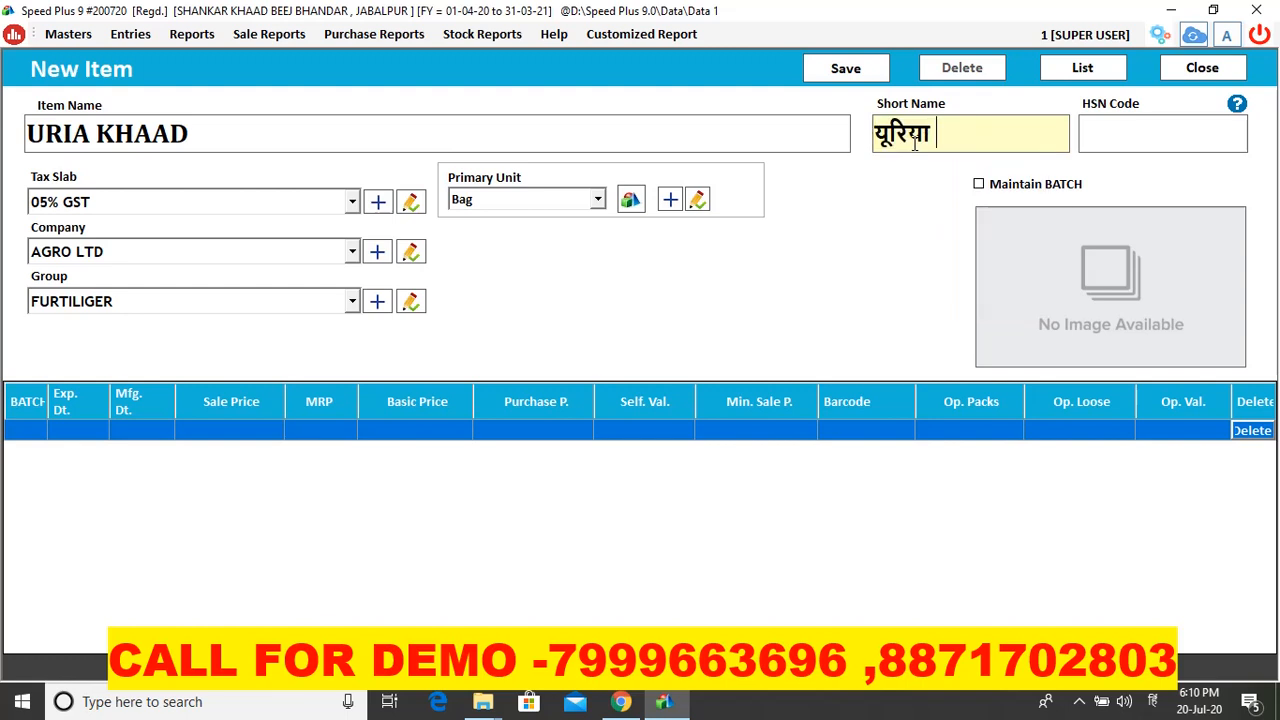
type("KH")
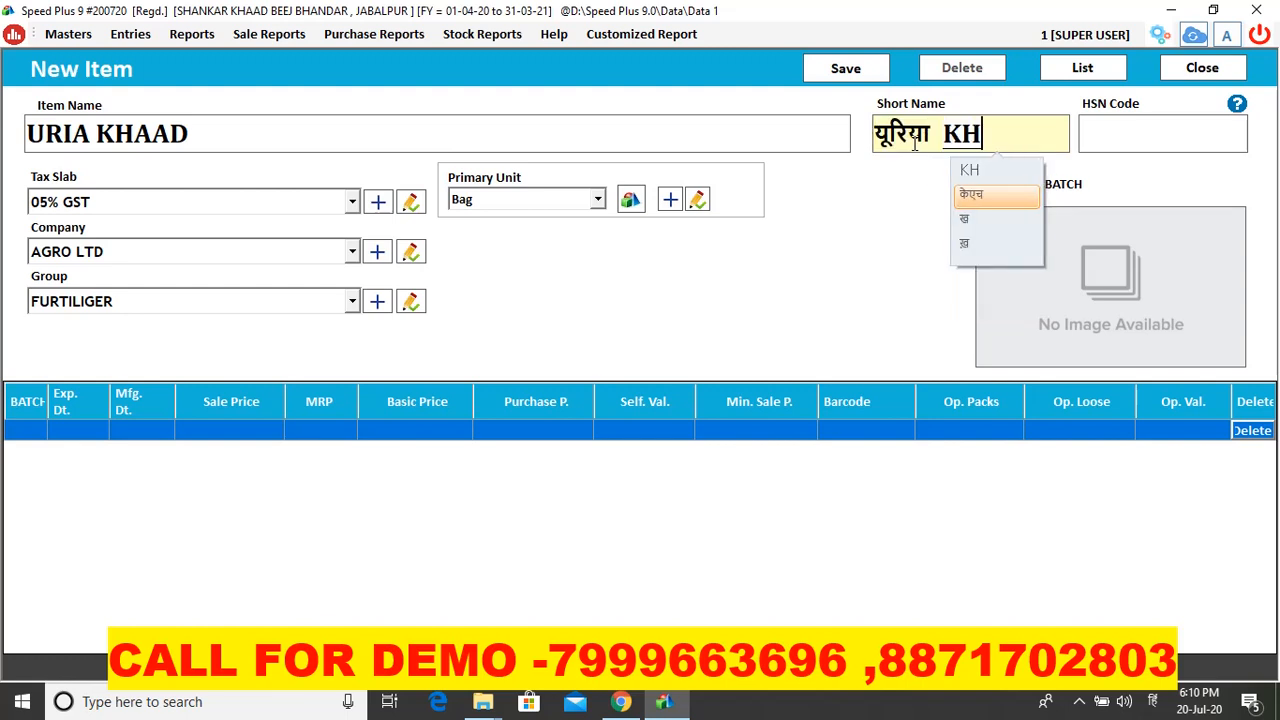
type("AAD")
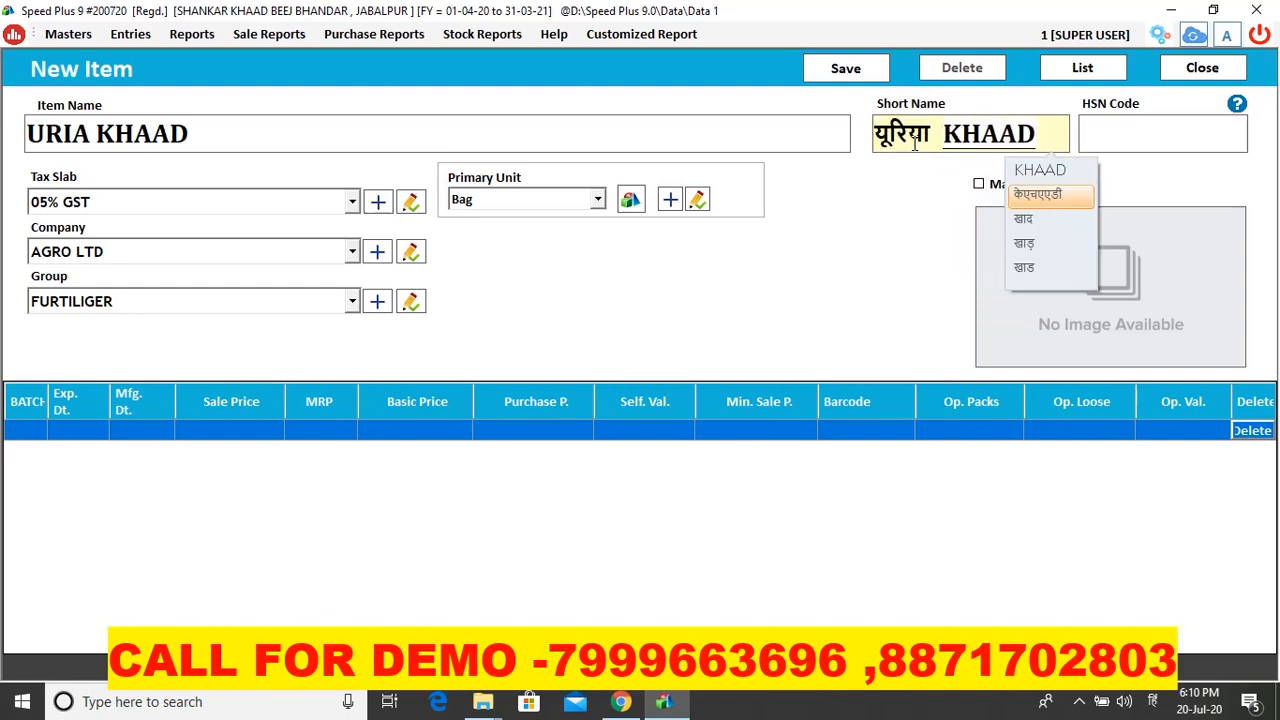
key("space")
key("BackSpace")
key("BackSpace")
key("BackSpace")
key("BackSpace")
key("BackSpace")
key("BackSpace")
key("BackSpace")
key("BackSpace")
key("BackSpace")
Step: Add KHAAD as the second word of the short name using the Hindi suggestion खाद
type("KH")
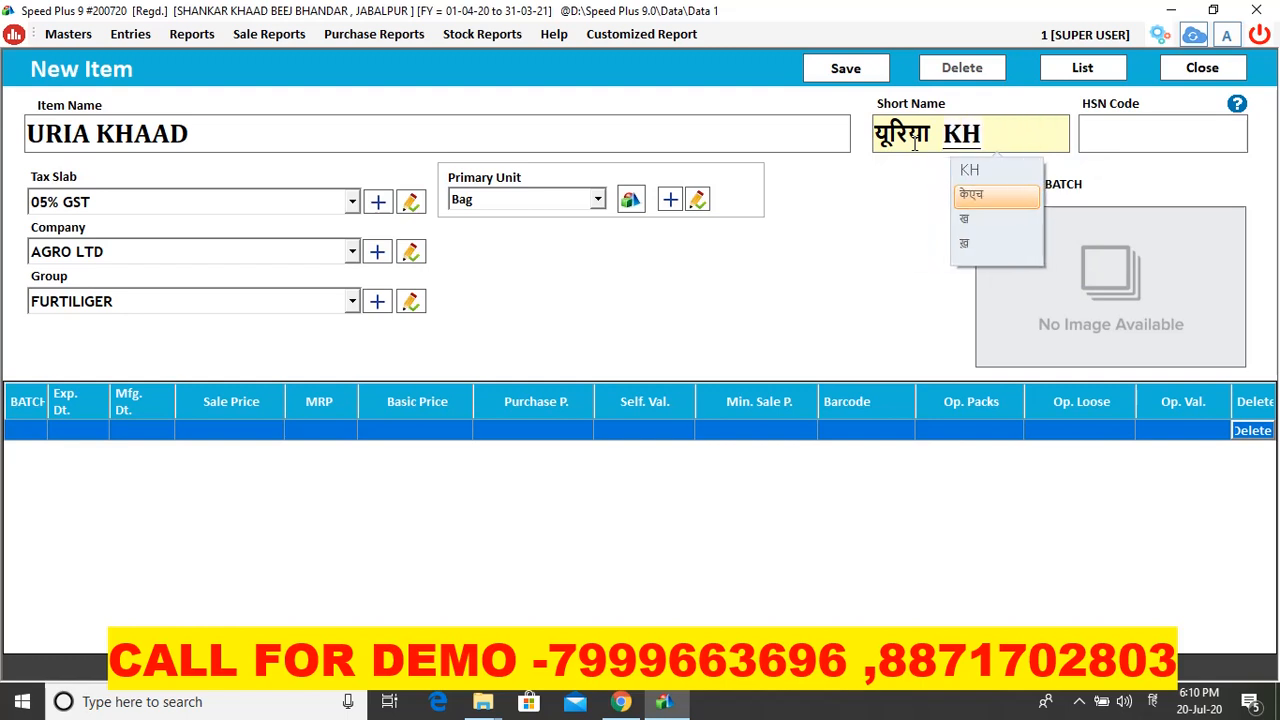
type("AA")
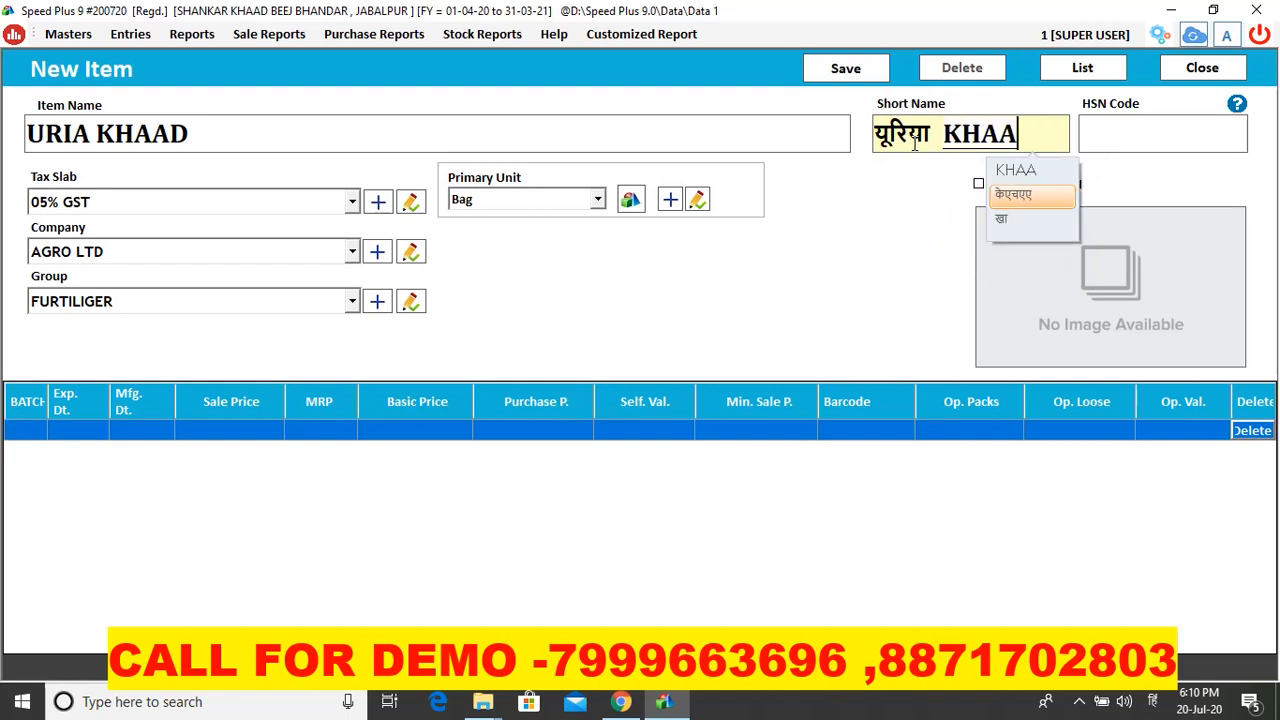
type("D")
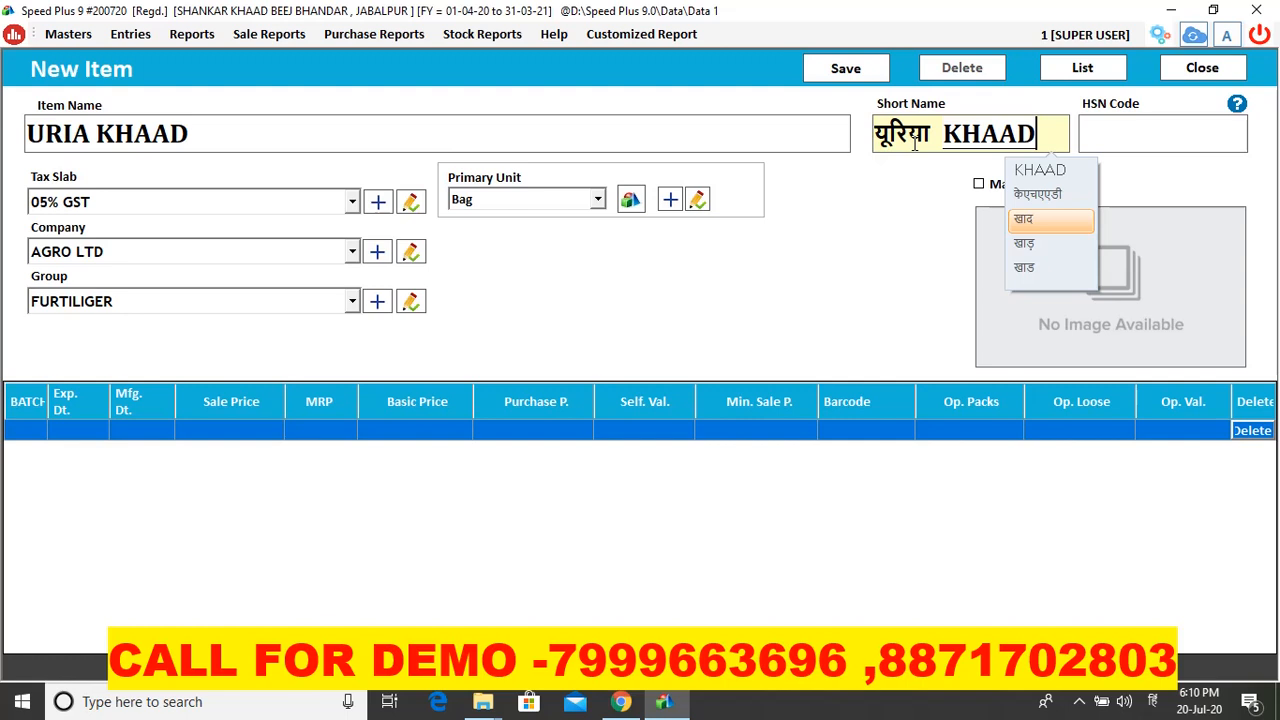
key("Return")
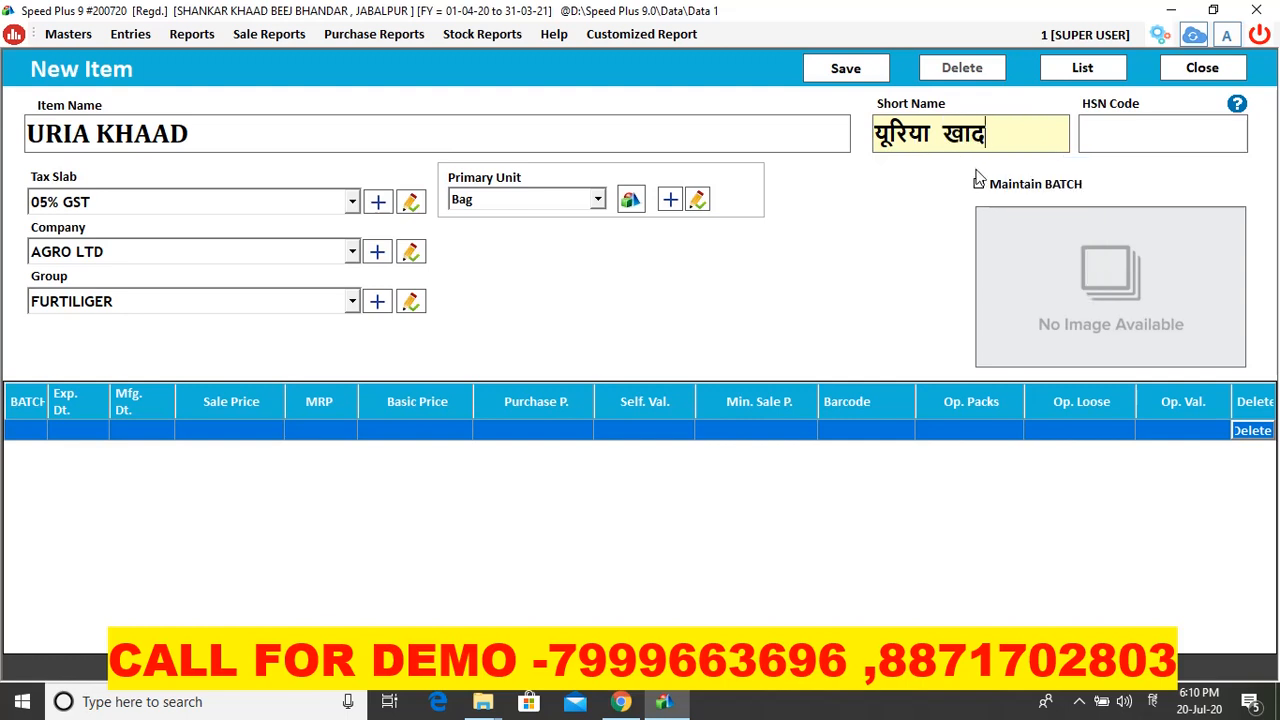
Step: Switch the keyboard input language back to English and keep the 05% GST tax slab and company AGRO LTD for the item
left_click(1150, 705)
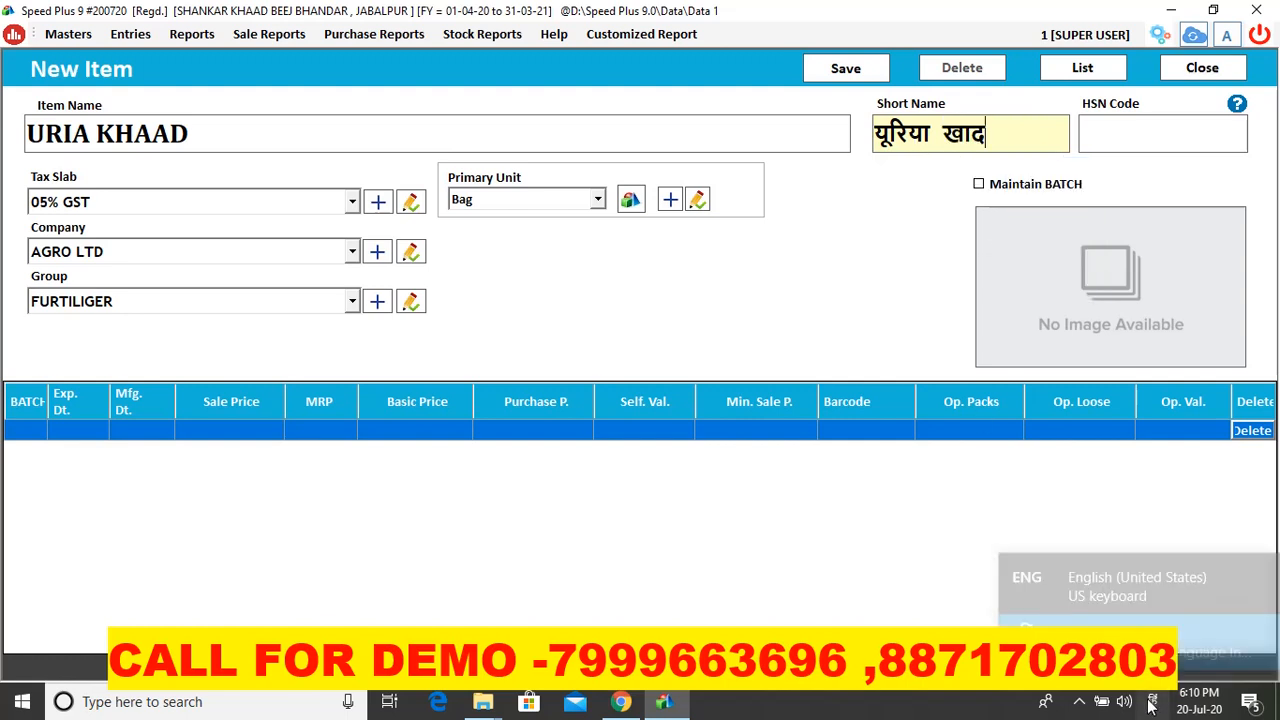
left_click(1082, 540)
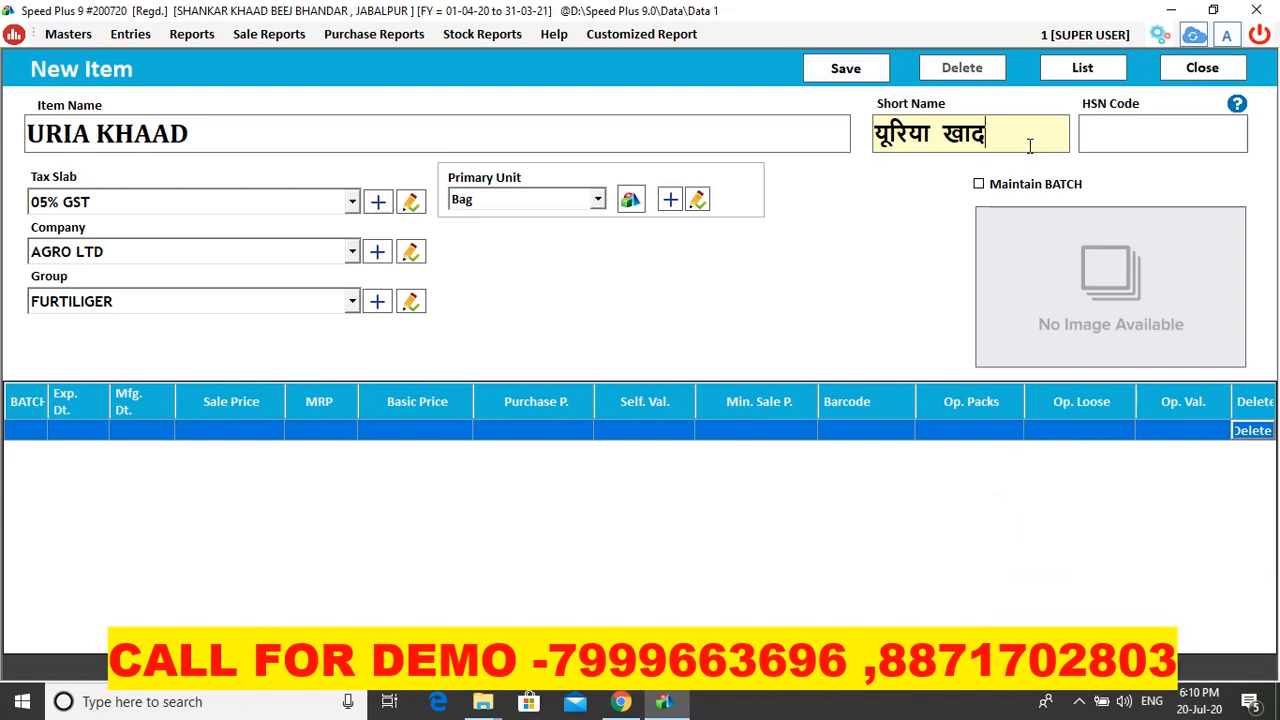
key("Return")
key("Return")
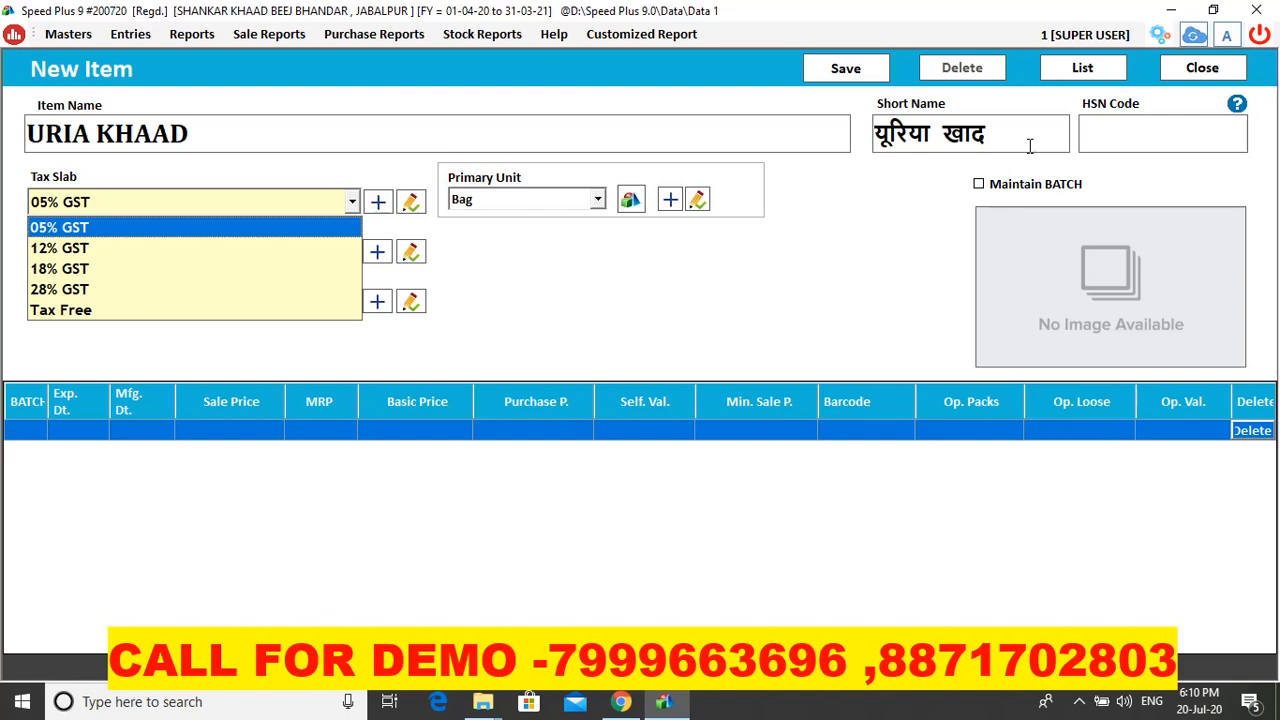
key("Return")
key("Return")
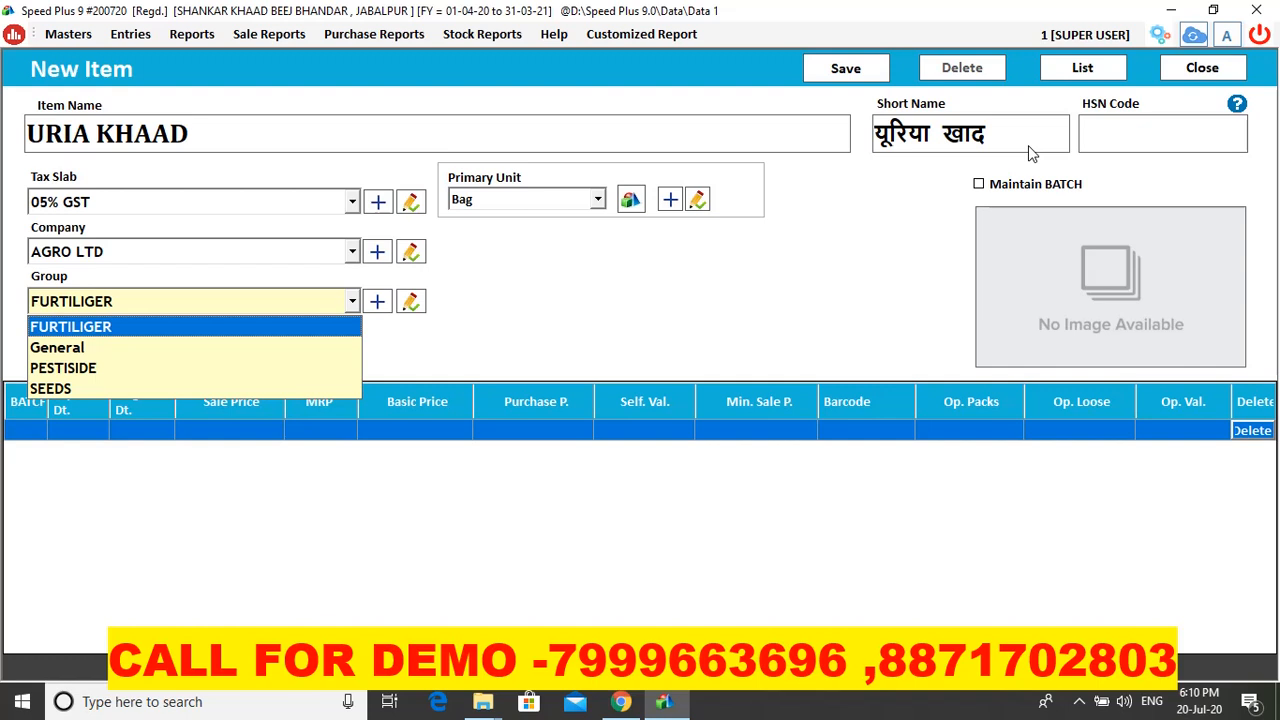
Step: Set the item's group to PESTISIDE and primary unit to Kgs., with batch maintenance turned on
key("Down")
key("Down")
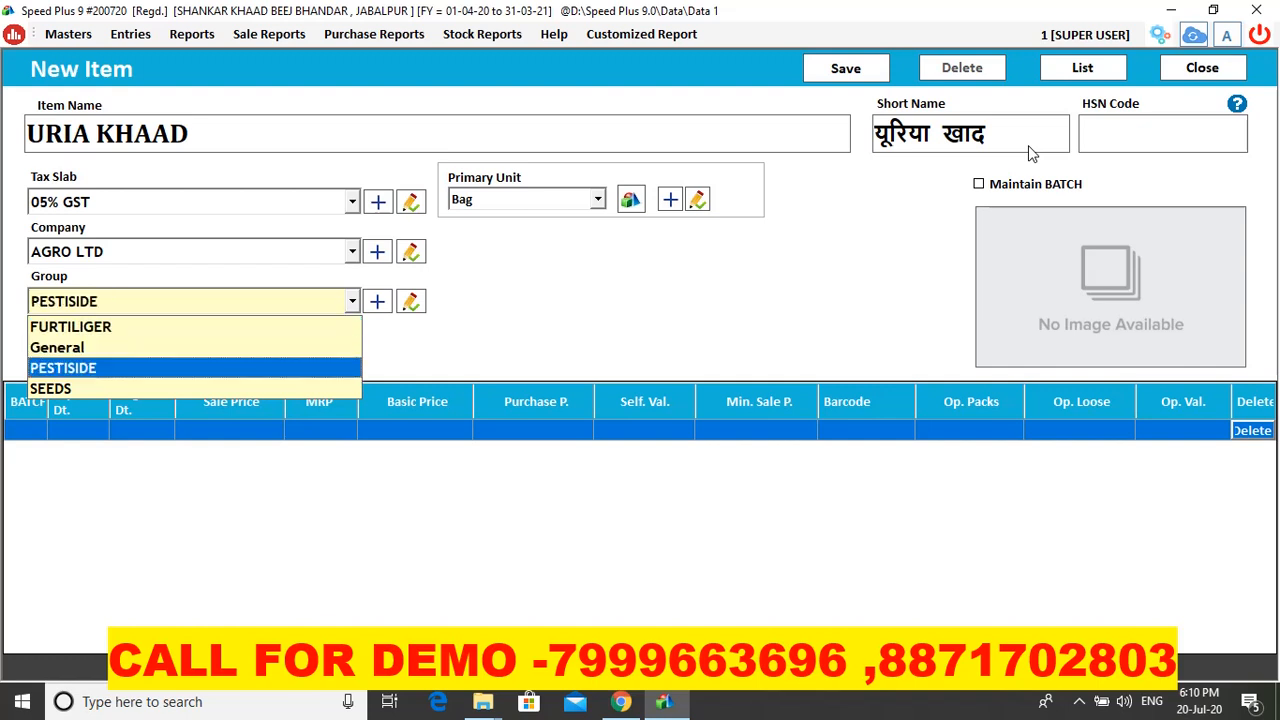
key("Return")
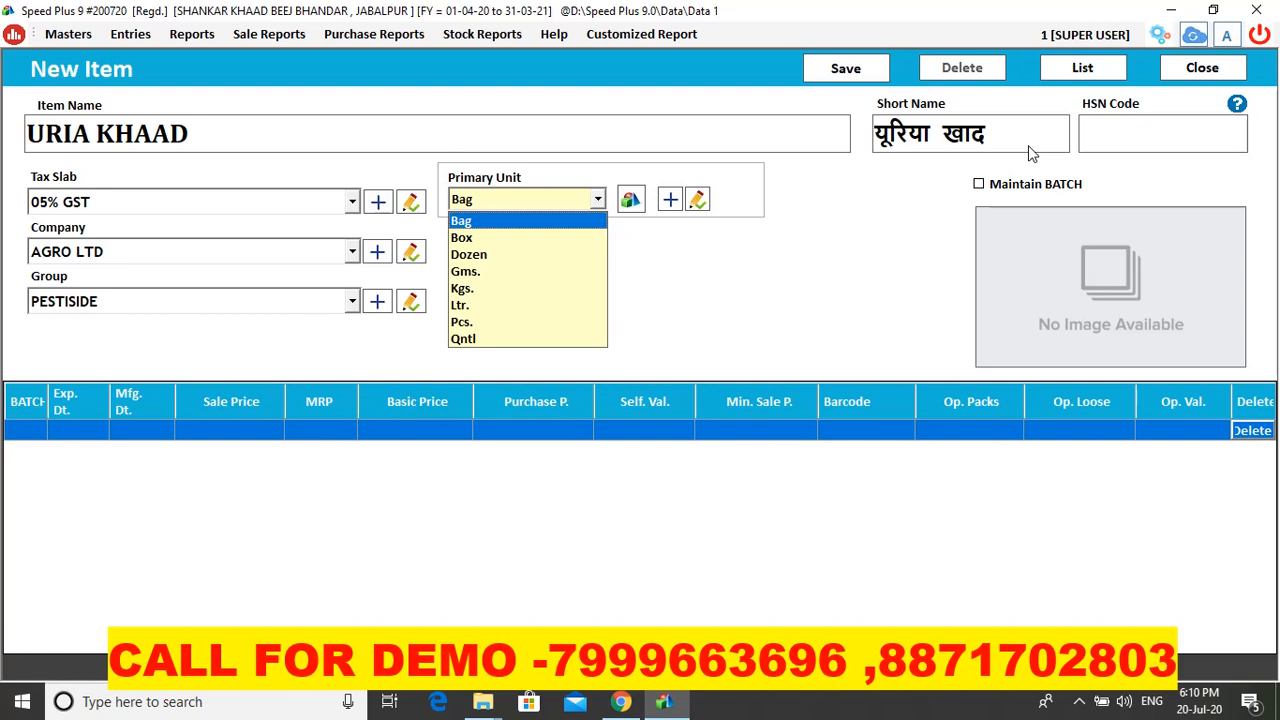
key("k")
key("Return")
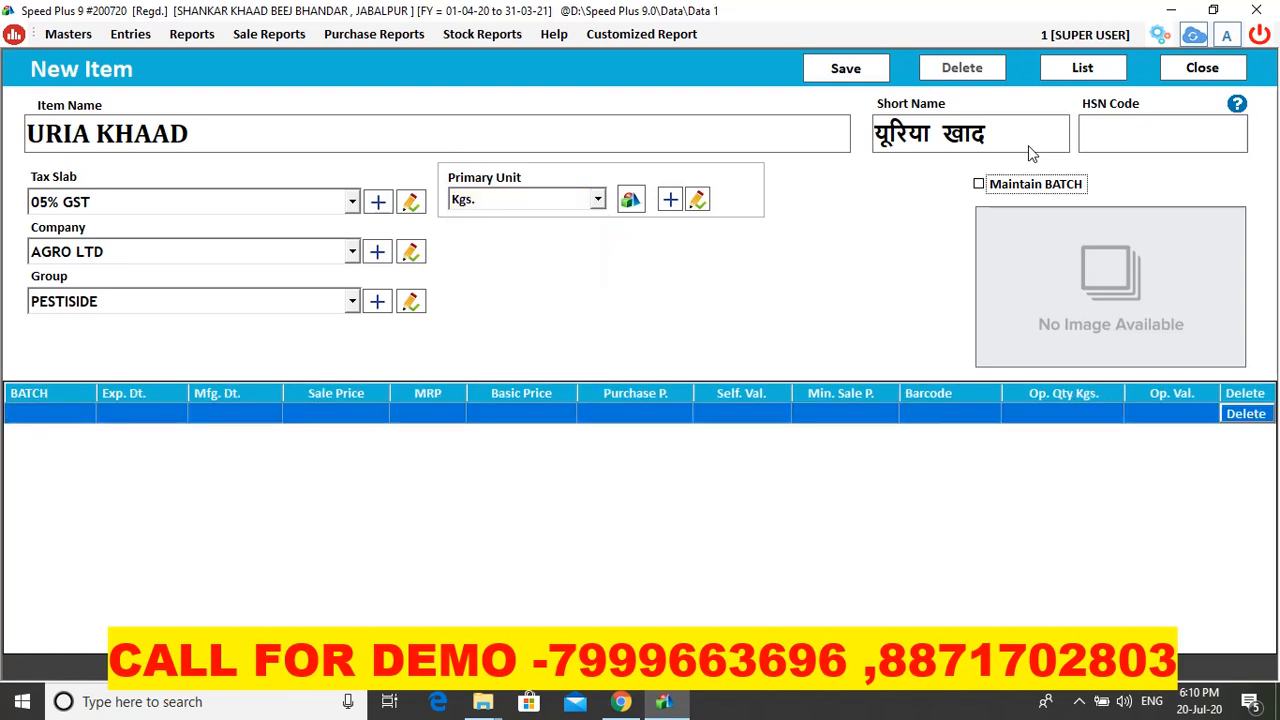
key("Return")
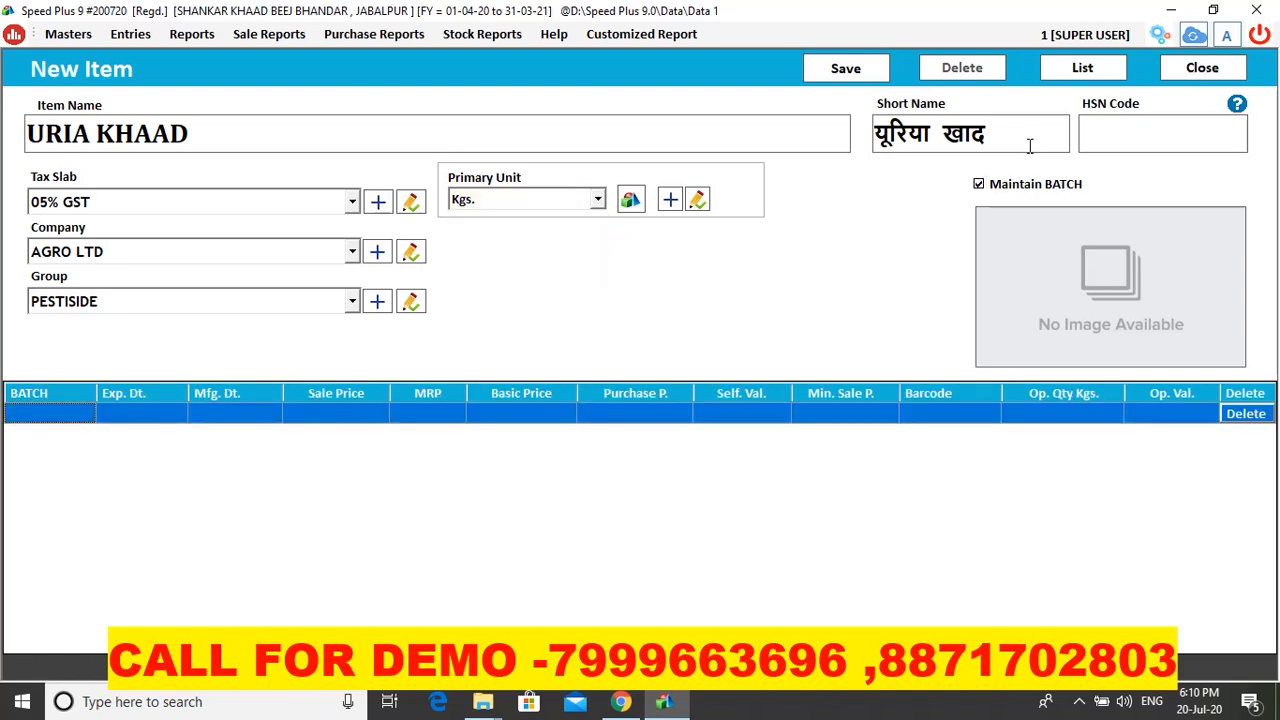
Step: Enter batch 20GHT with expiry date 6-23 in the item's batch table, leaving the manufacturing date blank
type("2")
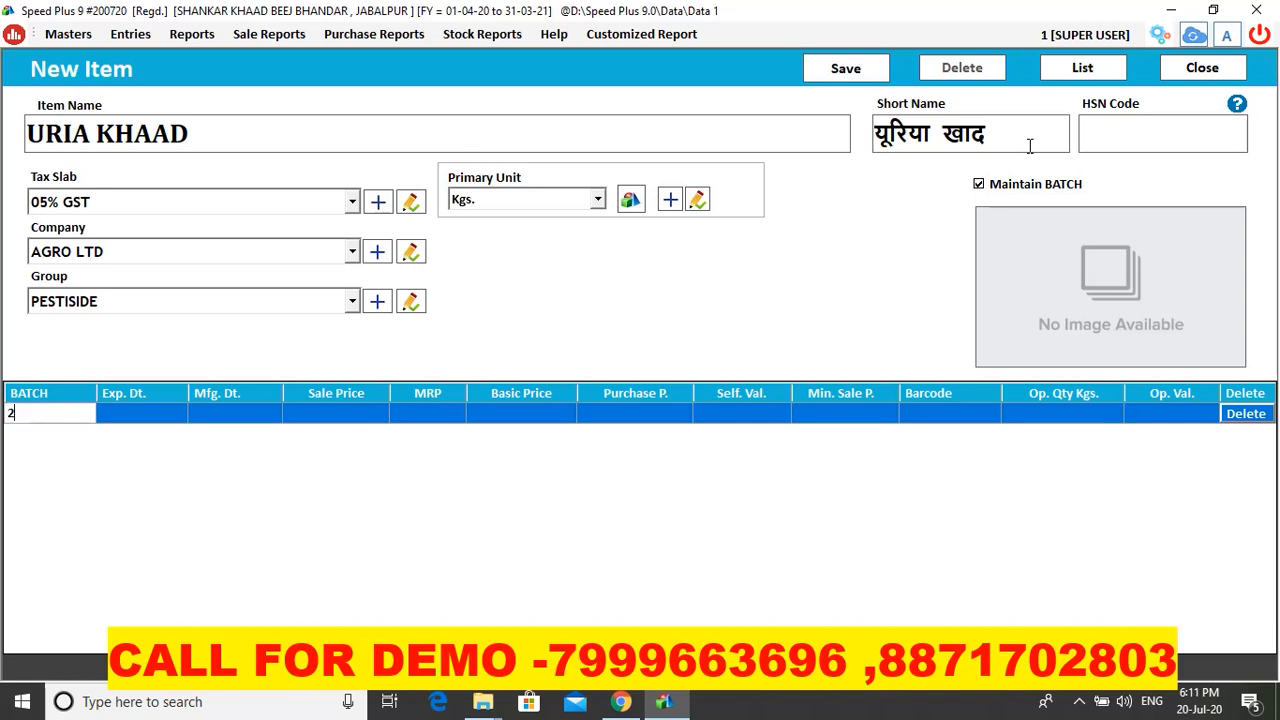
type("0GHT")
key("Return")
type("6-23")
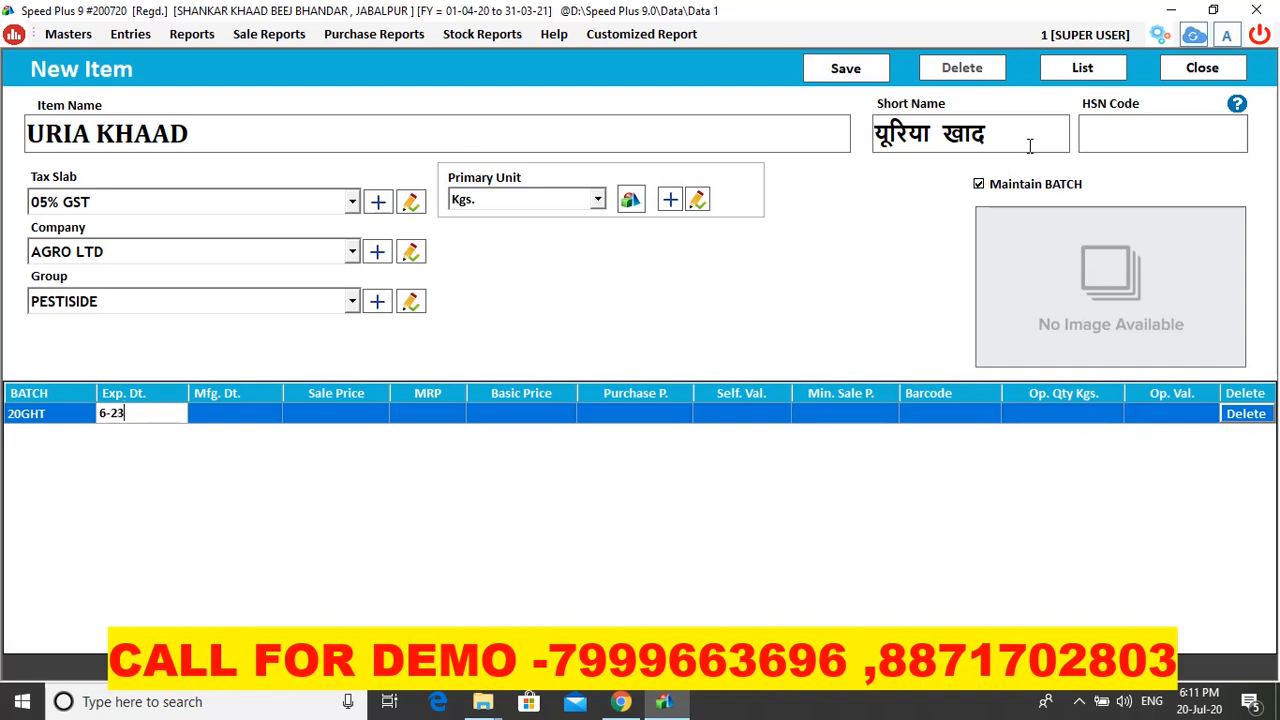
key("Return")
key("Return")
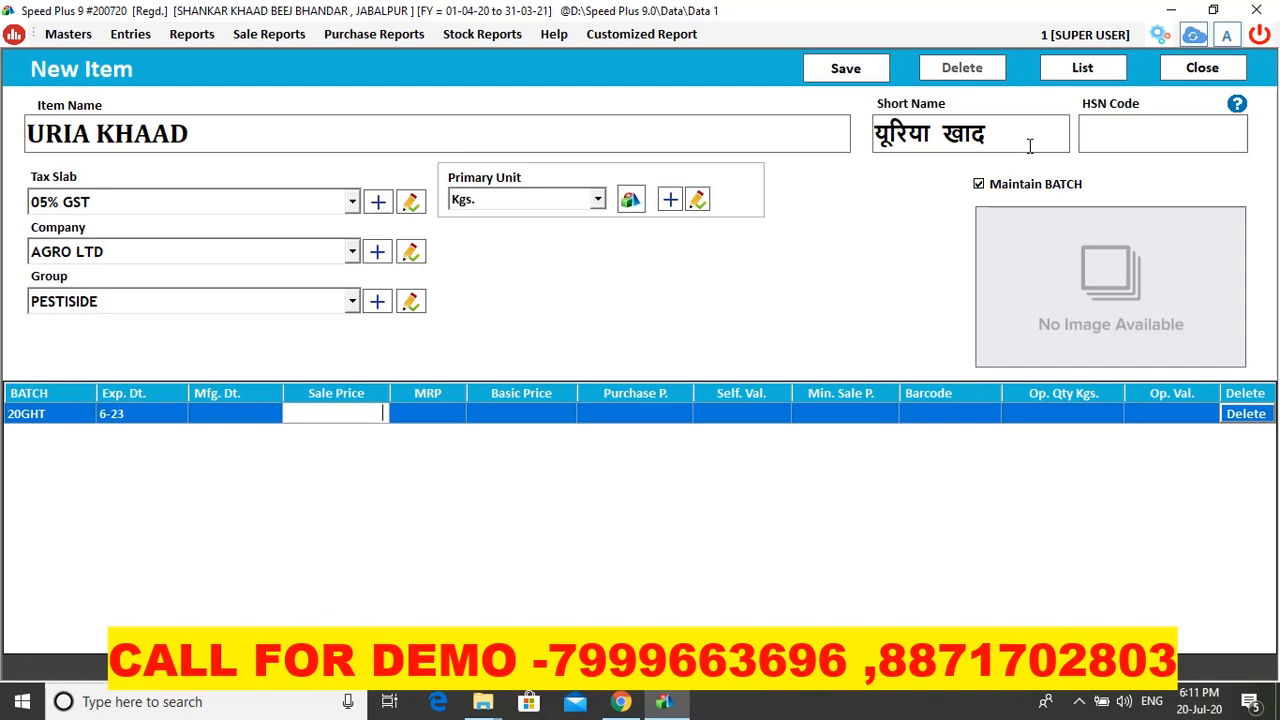
Step: Set batch 20GHT's sale price to 90 and MRP to 100, leaving the remaining price fields and barcode blank
type("90")
key("Return")
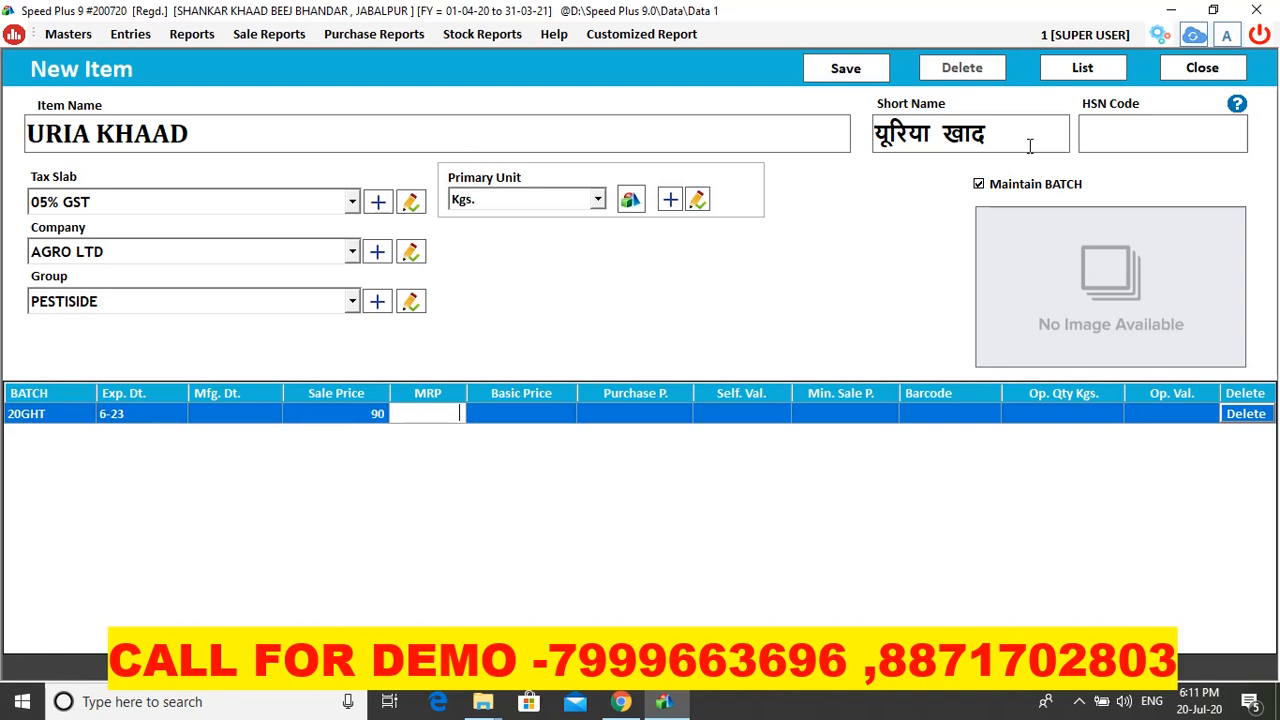
type("100")
key("Return")
key("Return")
key("Return")
key("Return")
key("Return")
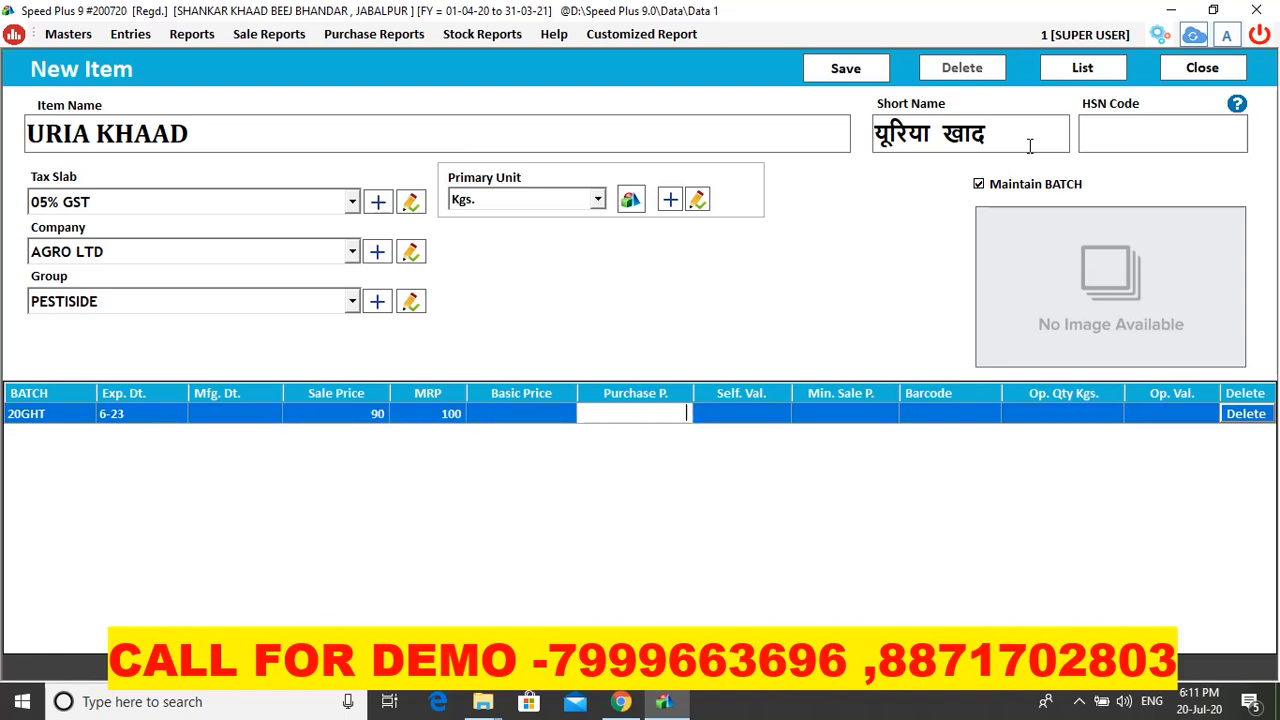
key("Return")
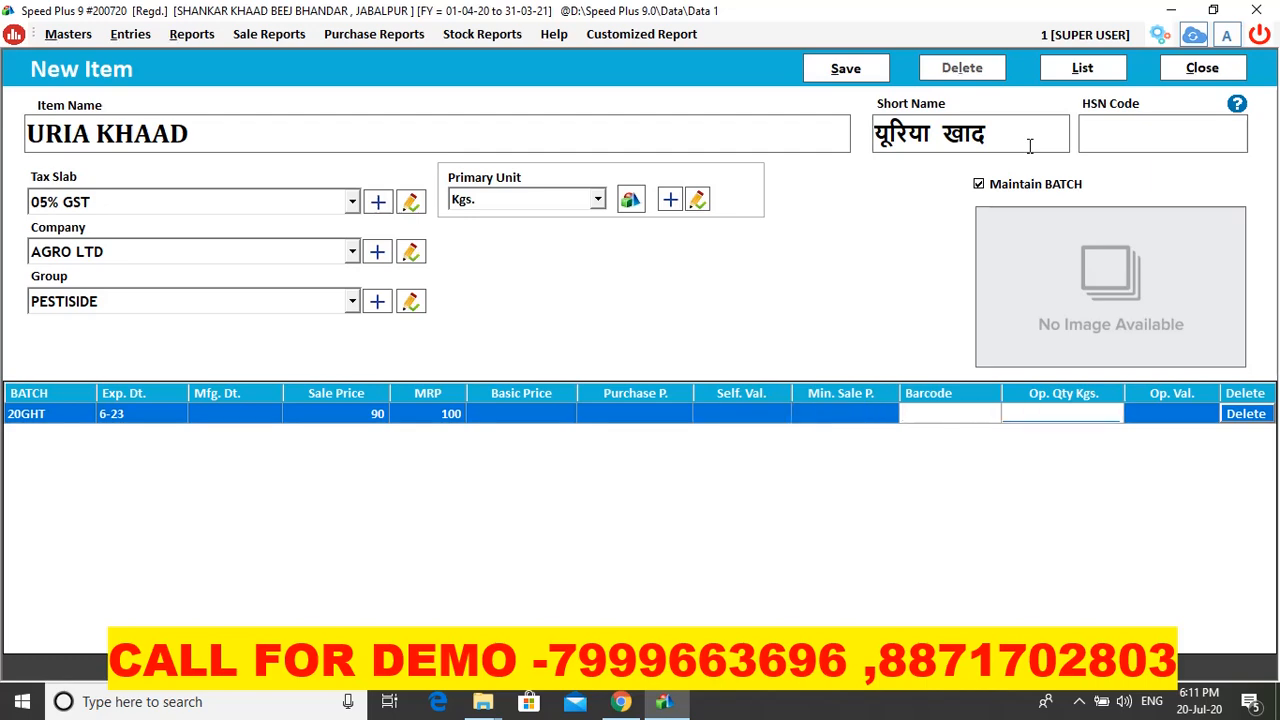
Step: Save the new item URIA KHAAD and close the item form
key("ctrl+s")
key("Return")
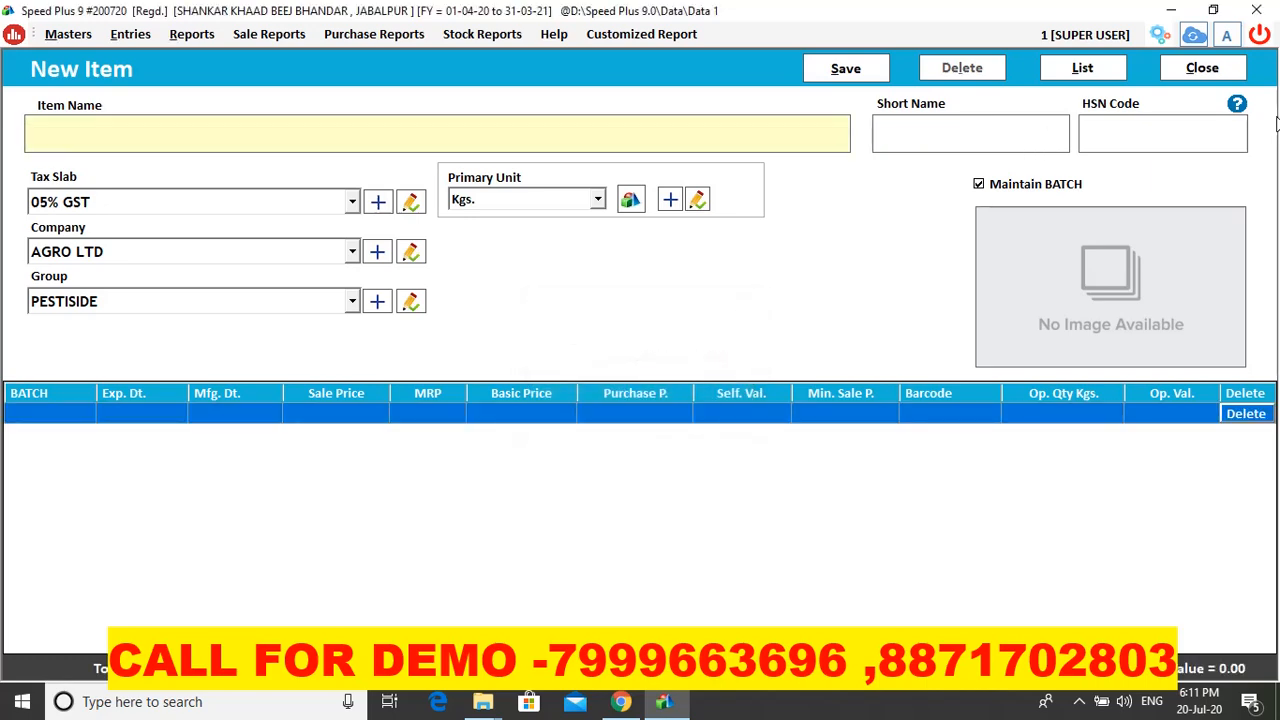
left_click(1218, 76)
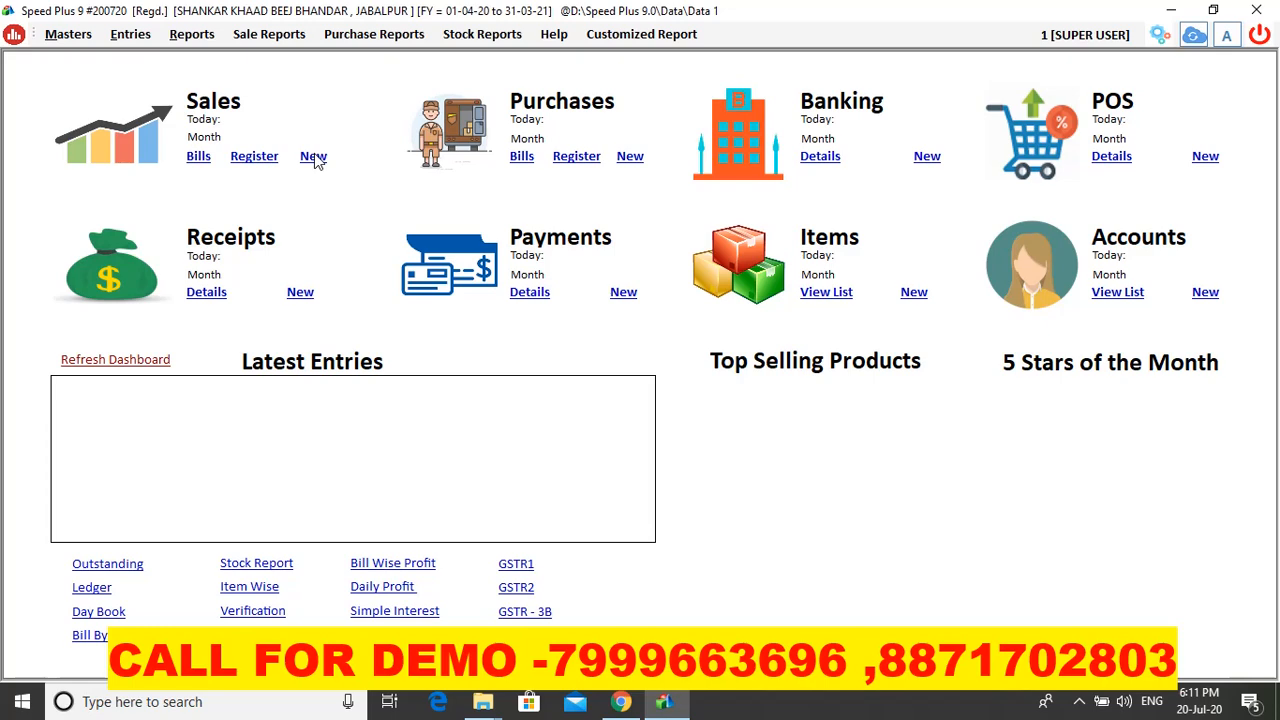
Step: Start a new sale dated 20-07-2020 on Credit terms for the party KANCHAN TRADERS, with bill number 4
left_click(313, 157)
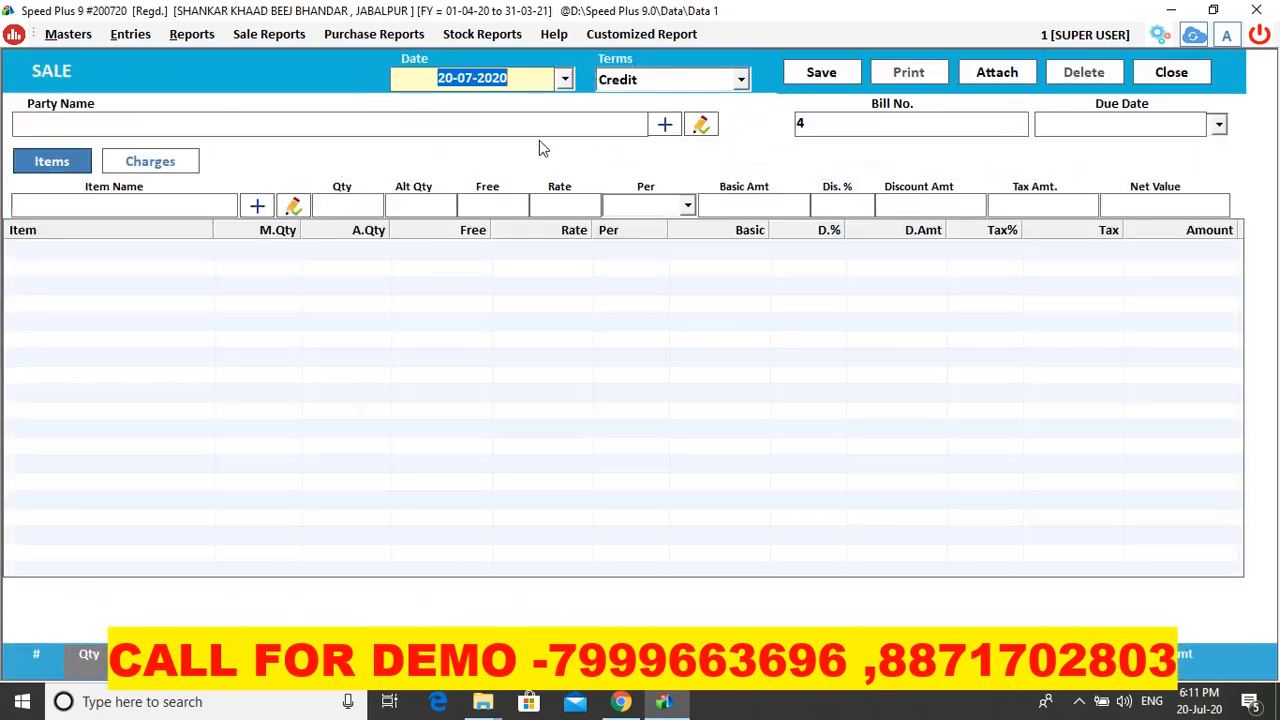
key("Return")
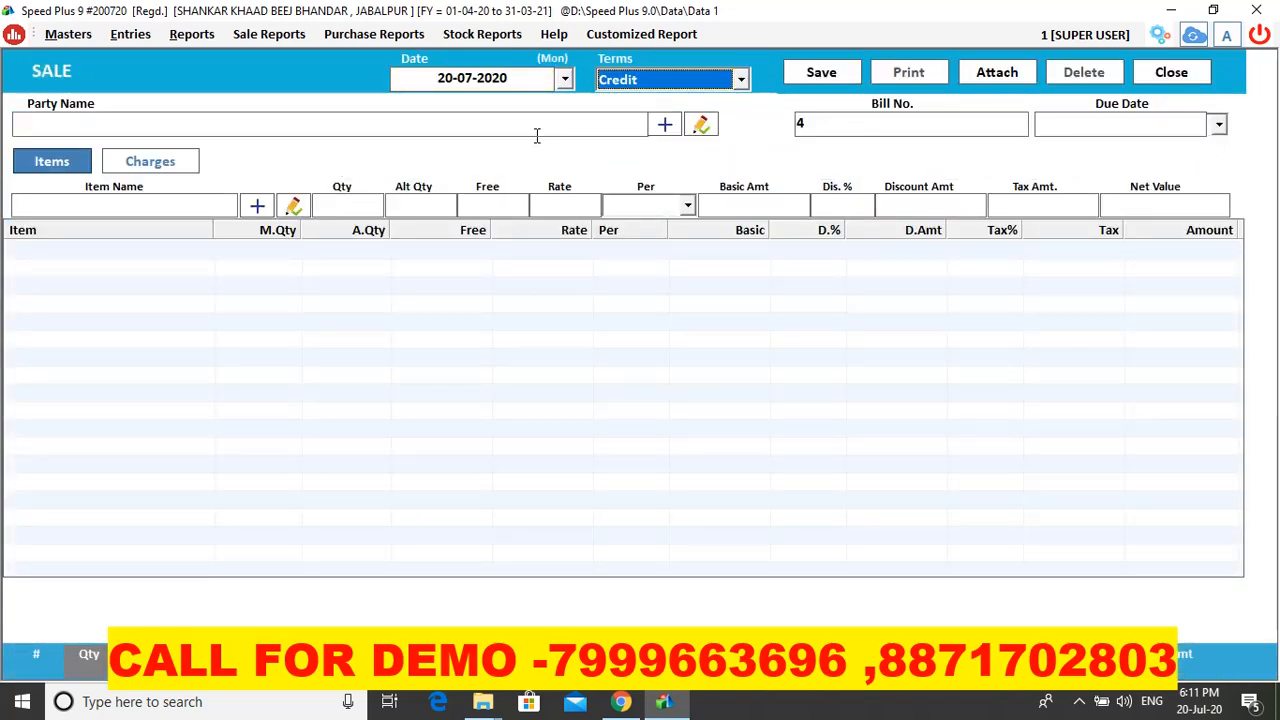
key("Return")
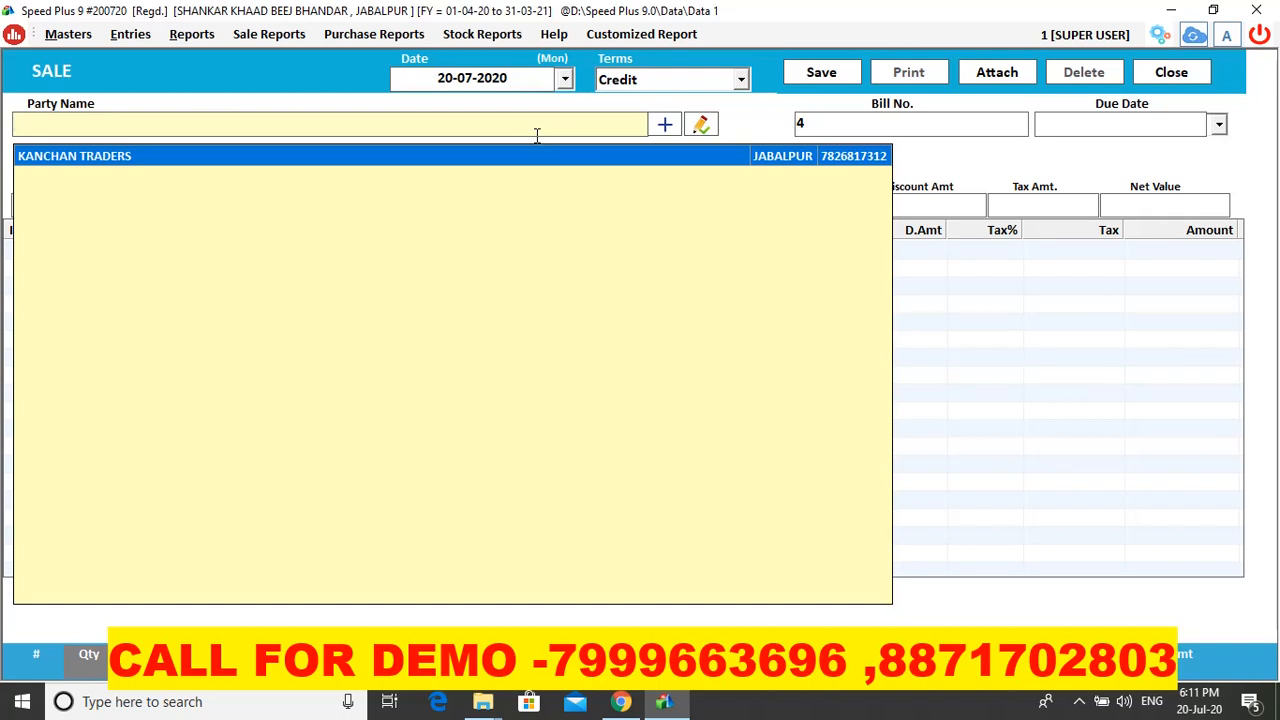
key("Return")
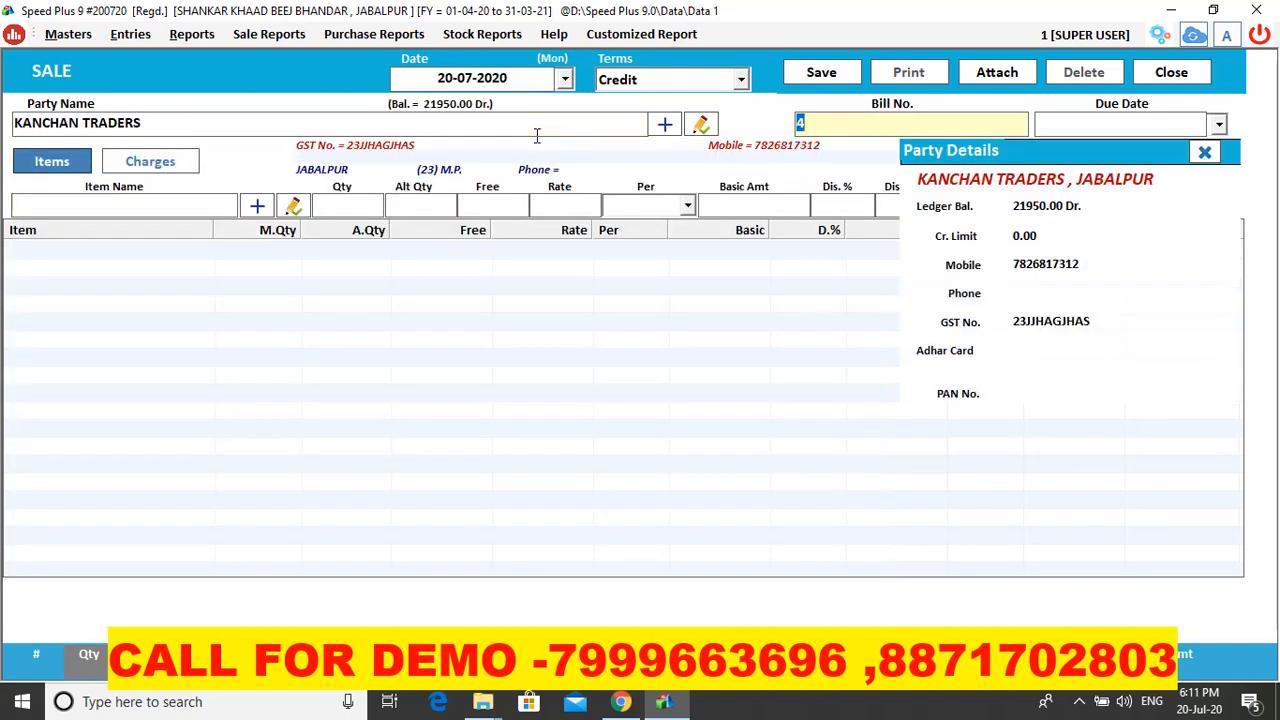
key("Return")
key("Return")
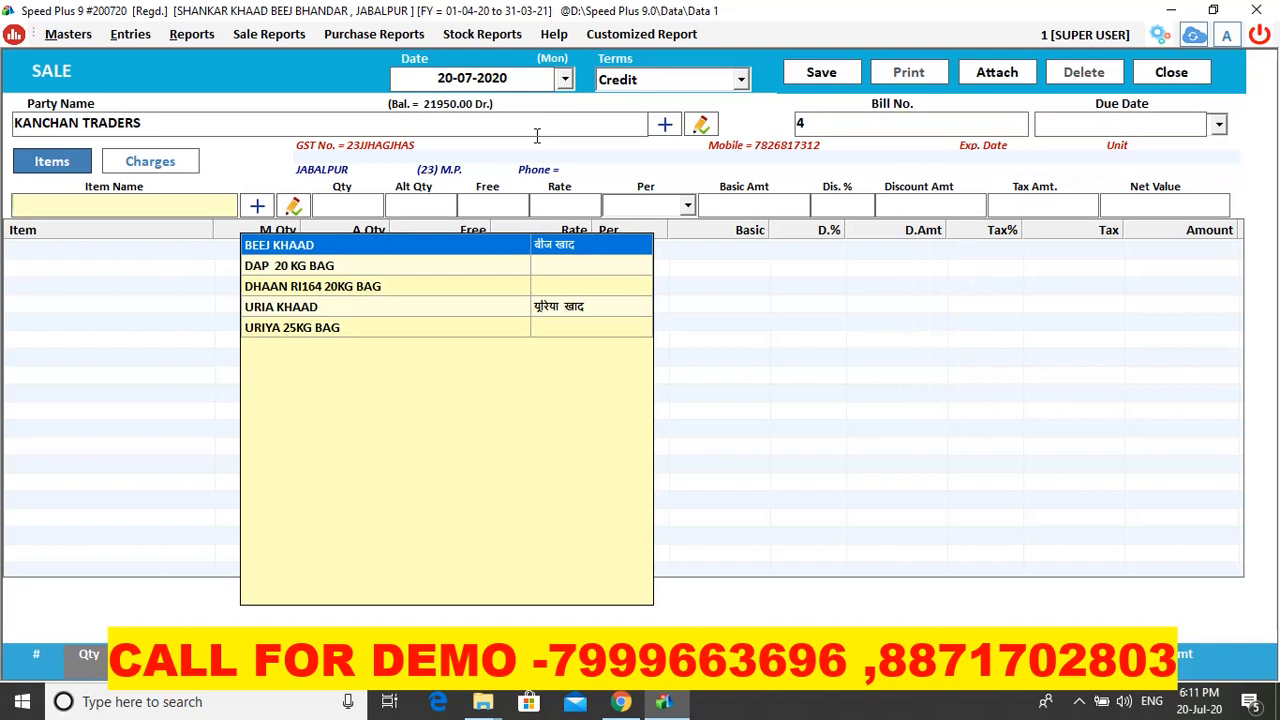
Step: Select the item URIA KHAAD (यूरिया खाद) with batch 20GHT for the sale
key("Down")
key("Down")
key("Down")
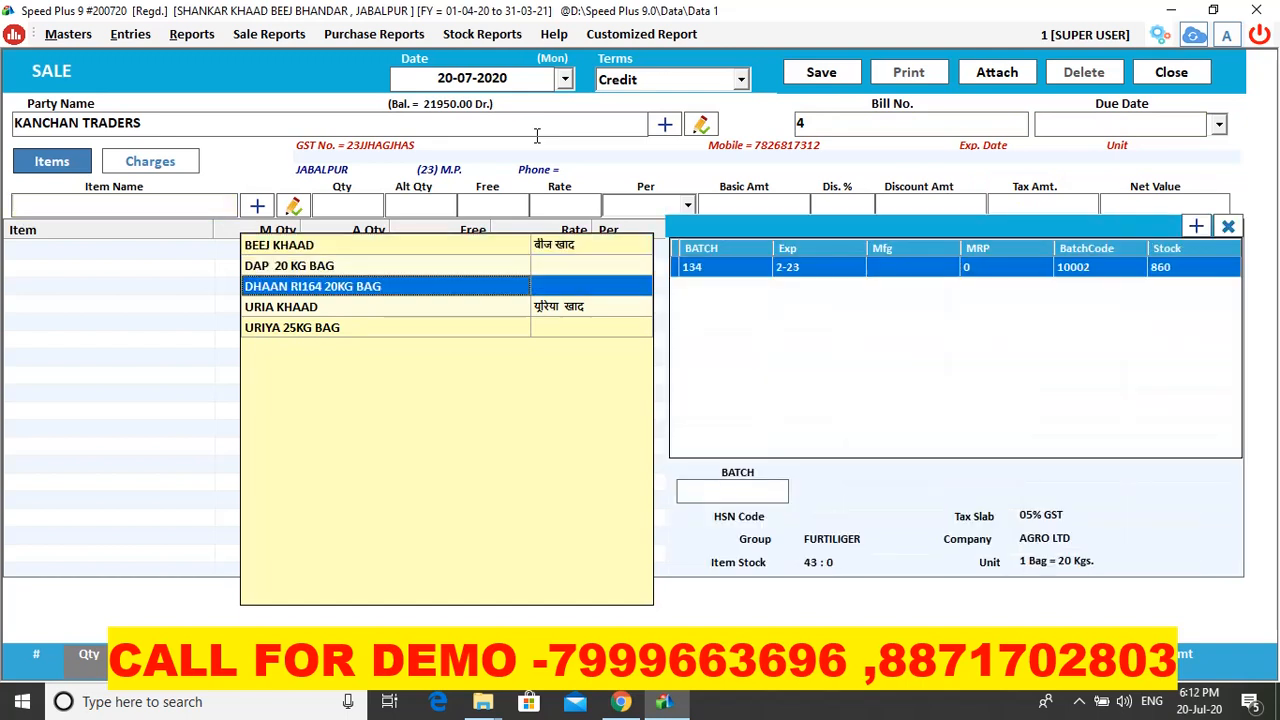
key("Up")
key("Up")
key("Up")
key("Down")
key("Down")
key("Down")
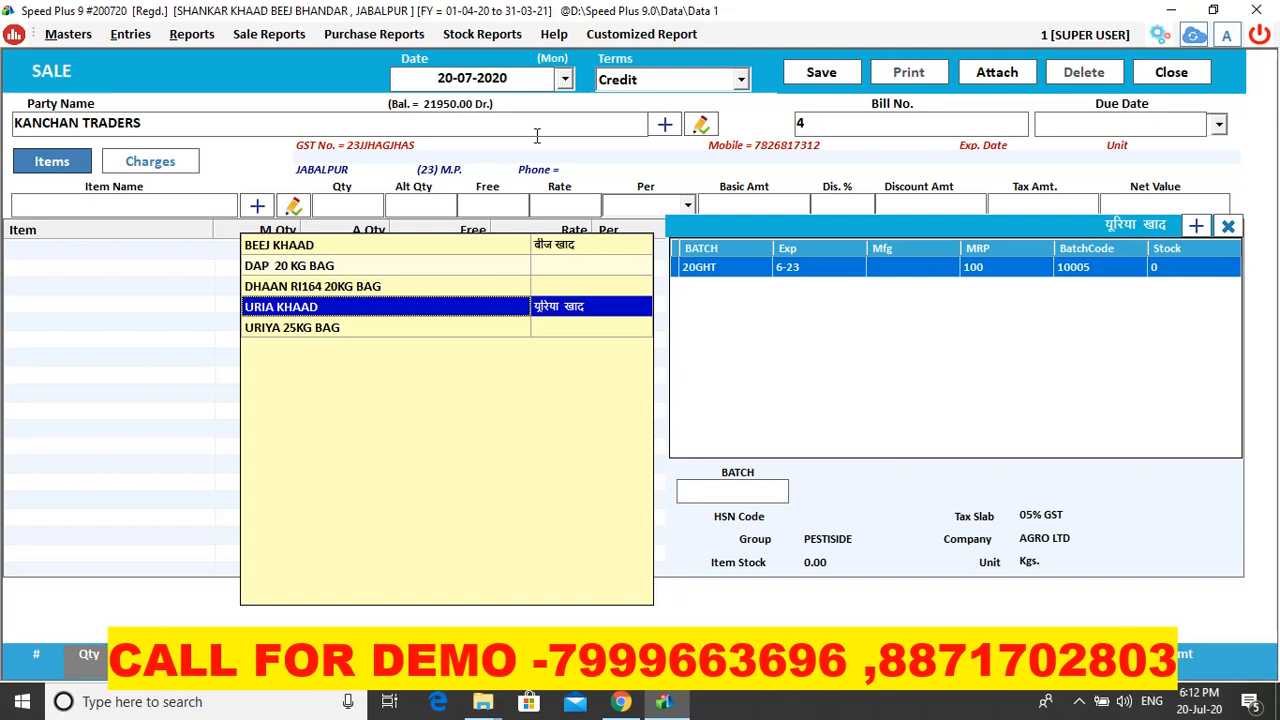
key("Return")
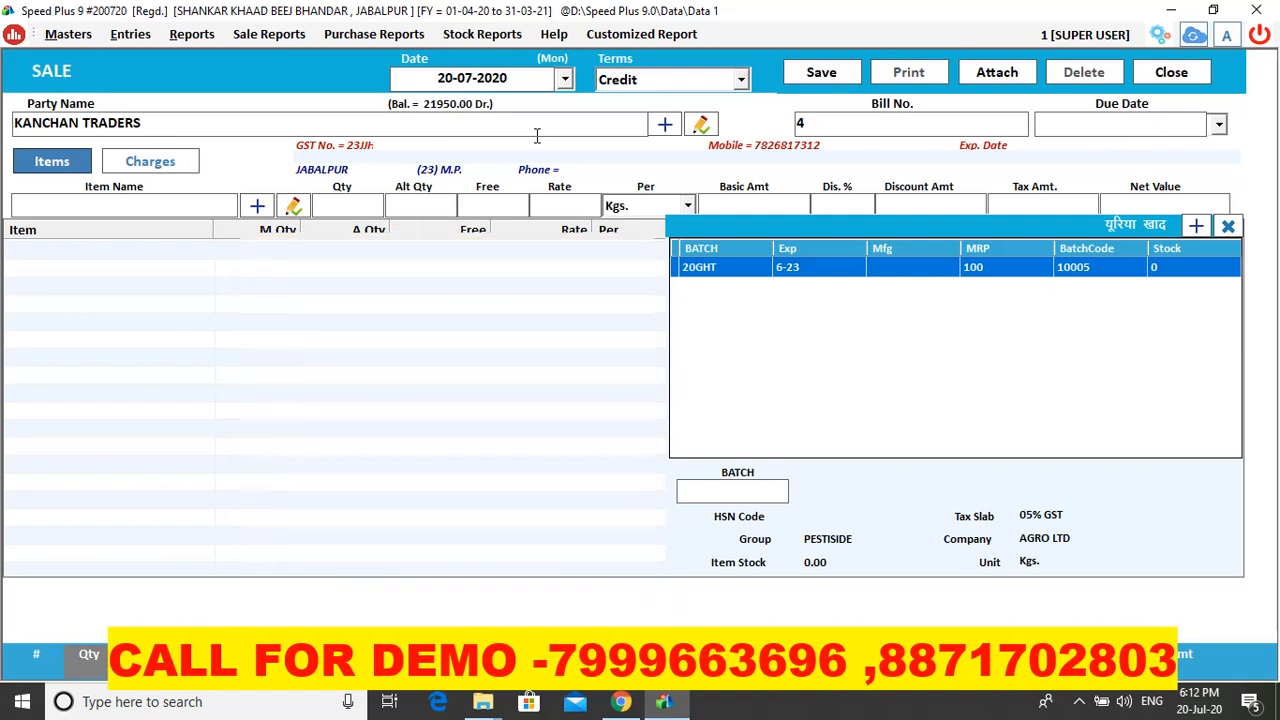
key("Return")
Step: Set the sale quantity of URIA KHAAD to 20 Kgs. and go on to its rate
type("20")
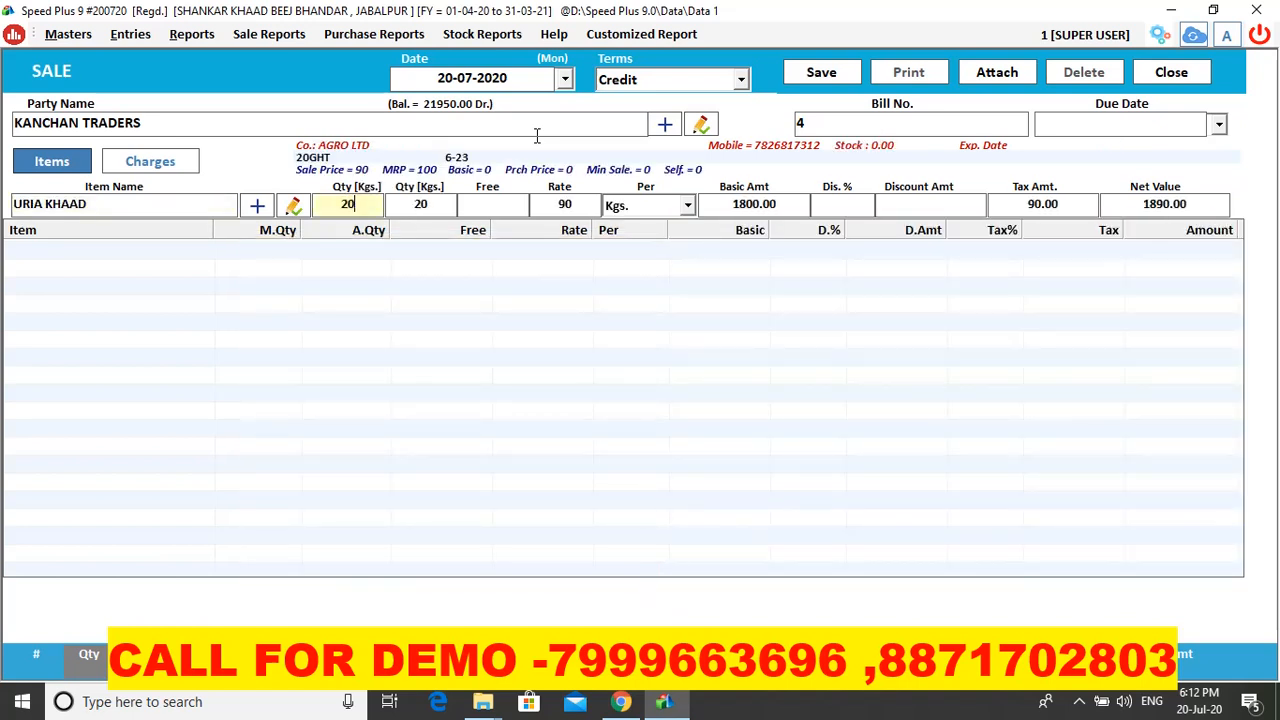
key("Return")
key("Return")
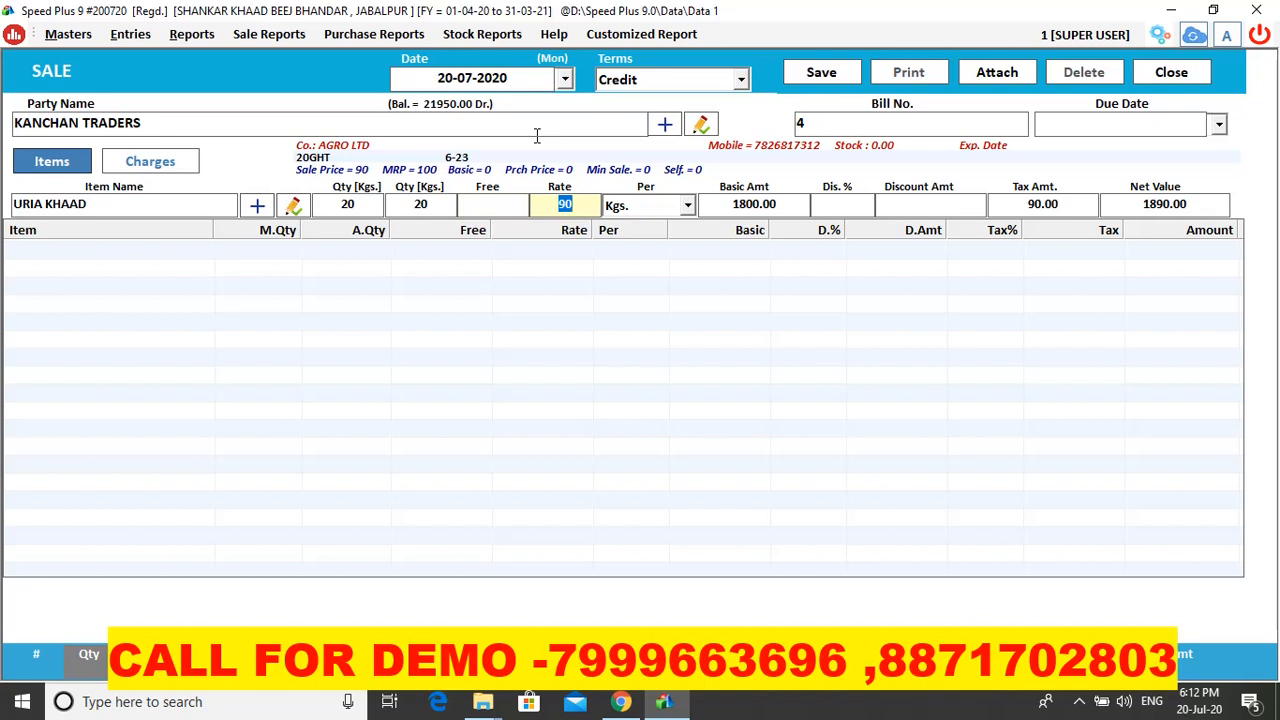
Step: Accept the rate of 90 per Kgs. for URIA KHAAD and add the item line to the sale
key("Return")
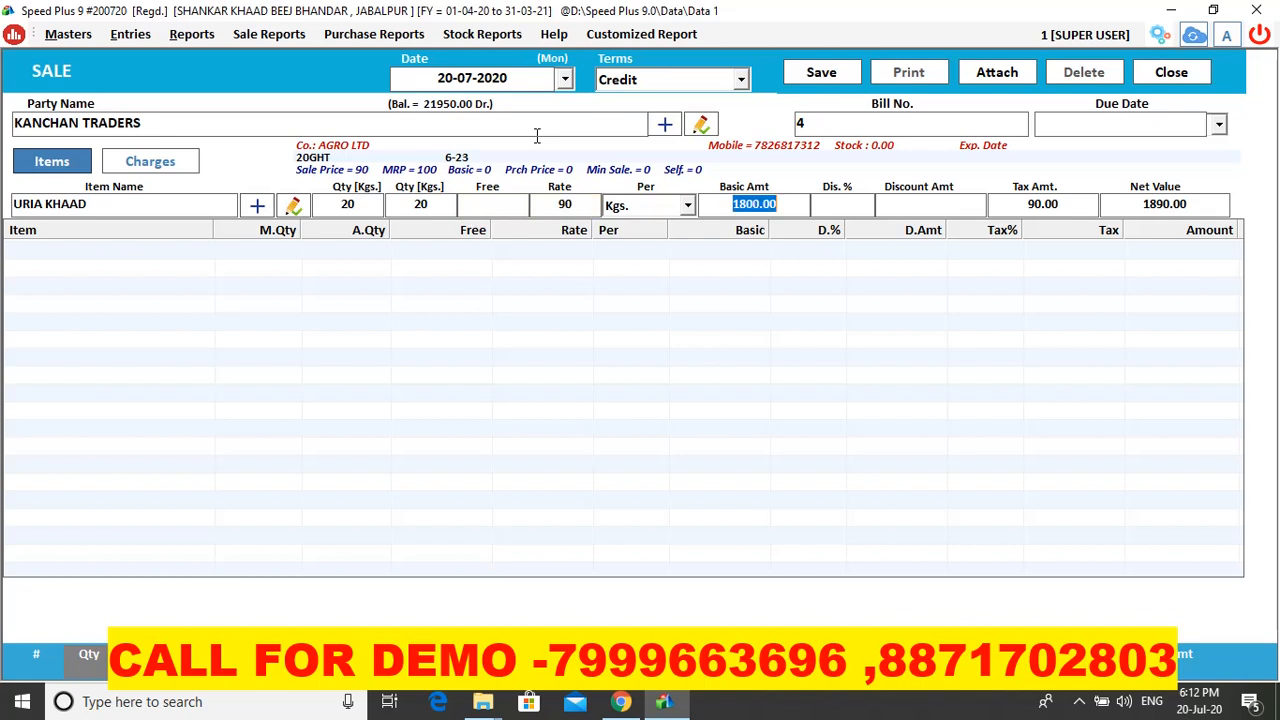
key("Return")
key("Return")
key("Return")
key("Return")
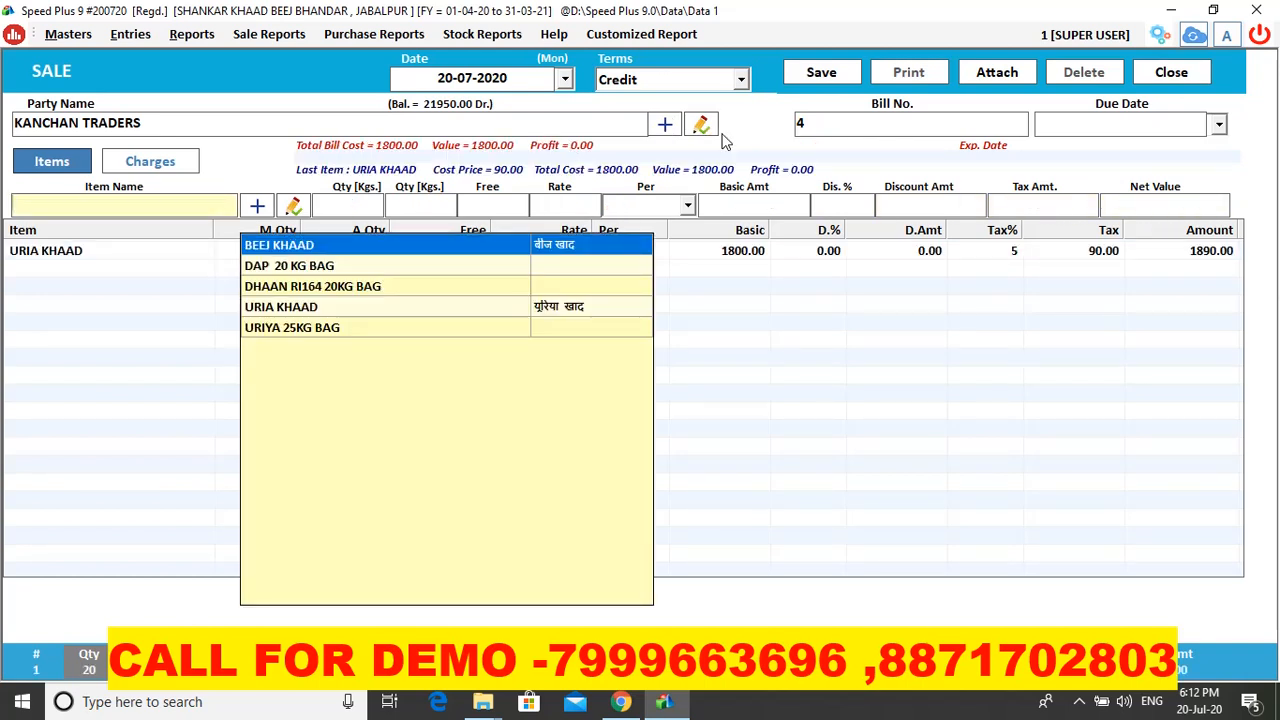
Step: Add BEEJ KHAAD (बीज खाद) to the sale with a quantity of 5 Pcs. at rate 80
key("Return")
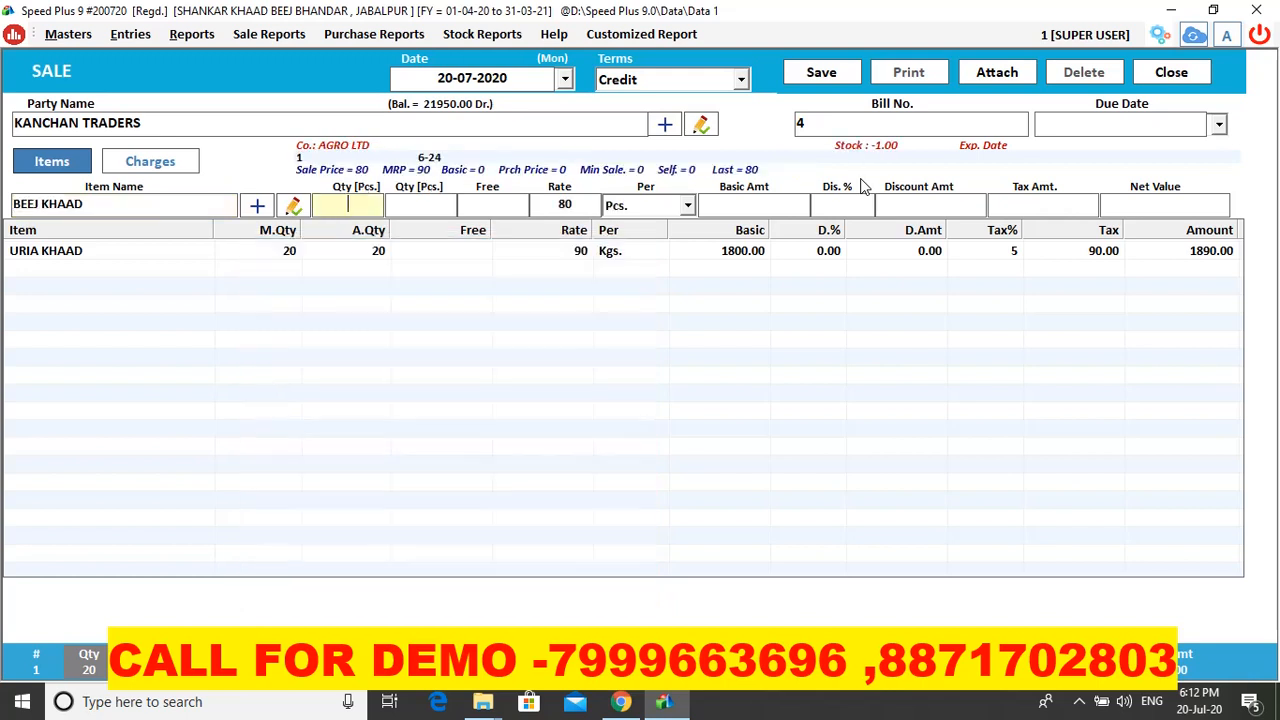
type("5")
key("Return")
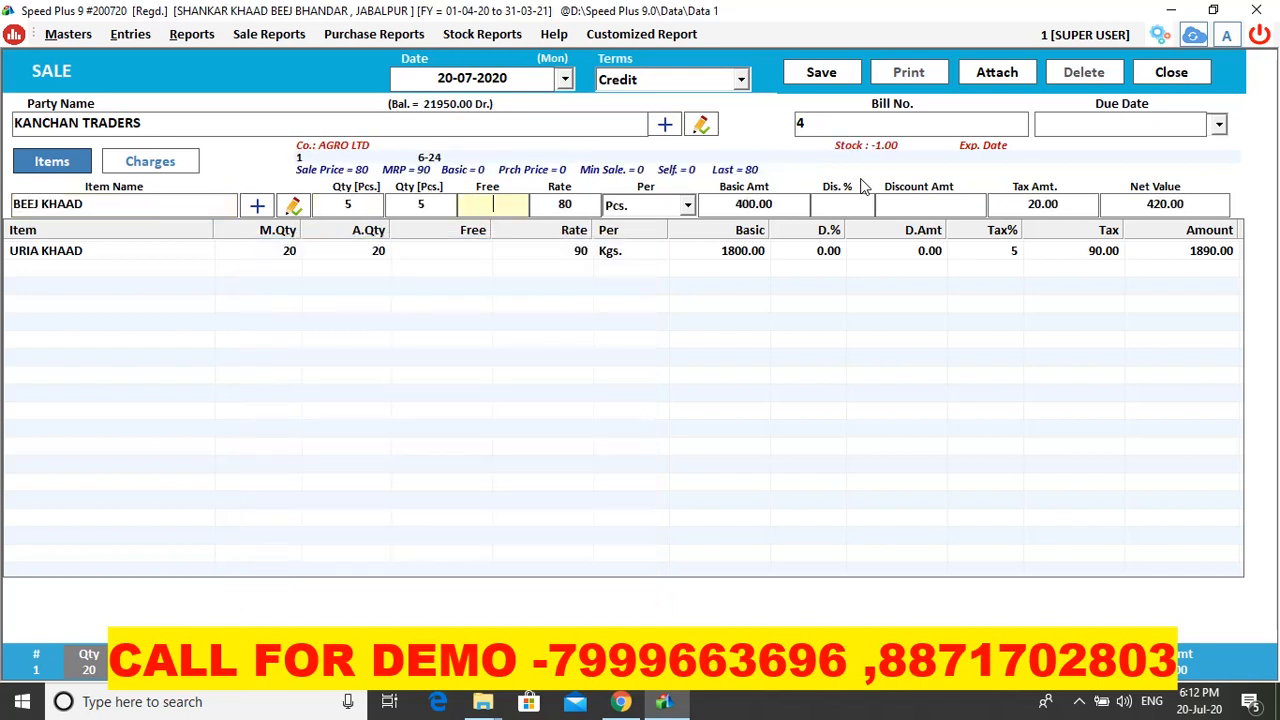
key("Return")
key("Return")
key("Return")
key("Return")
key("Return")
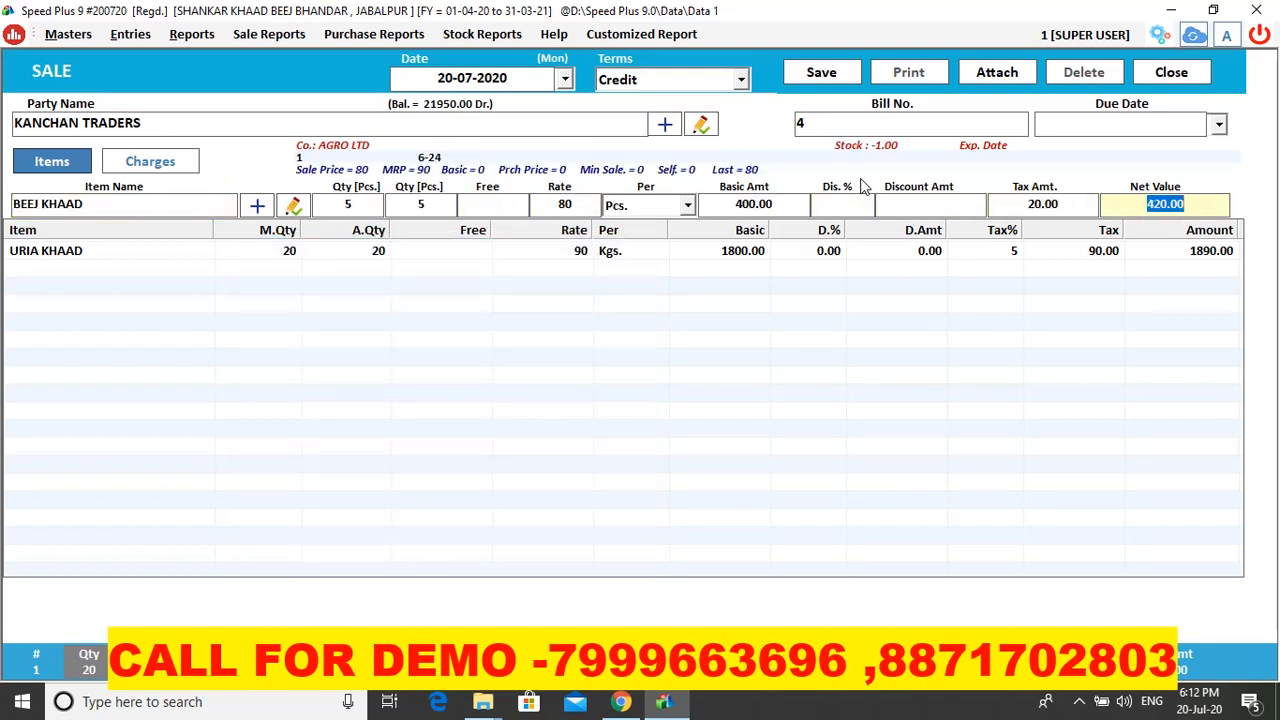
left_click(984, 403)
Step: Save the sale and preview its bill in the GST Invoice A5 format with Original Copy selected
left_click(836, 74)
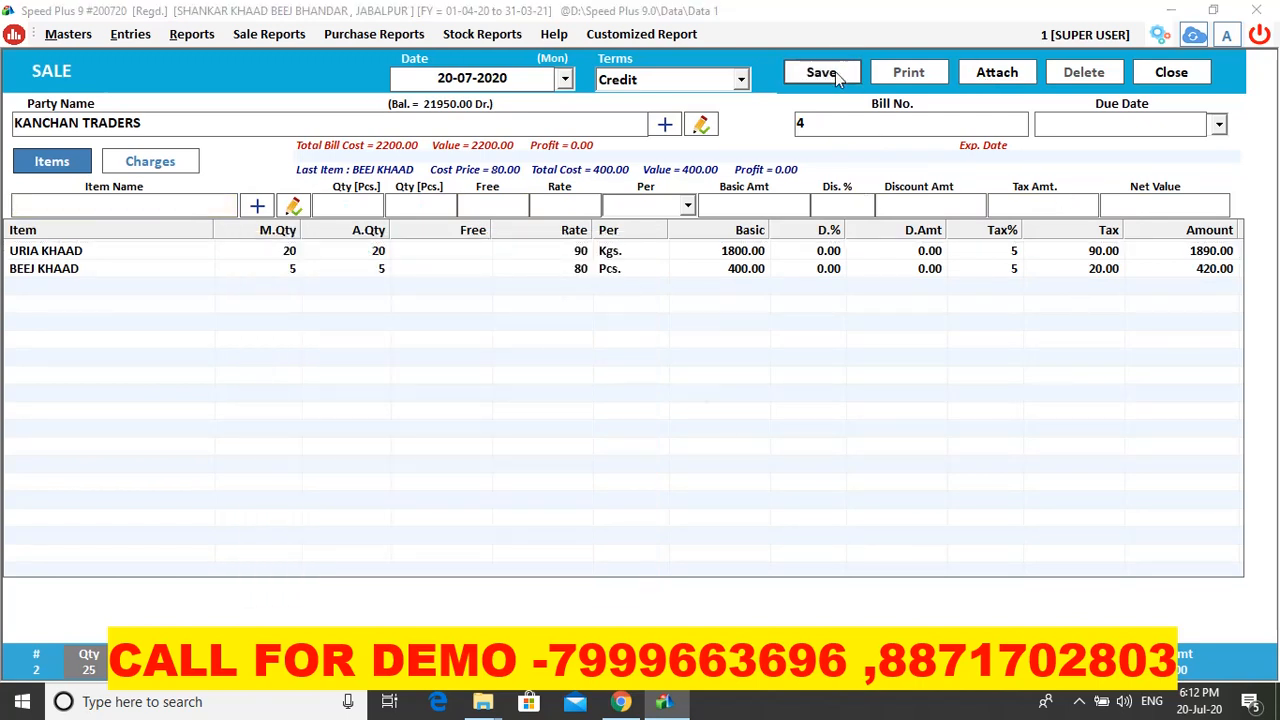
key("Return")
key("Return")
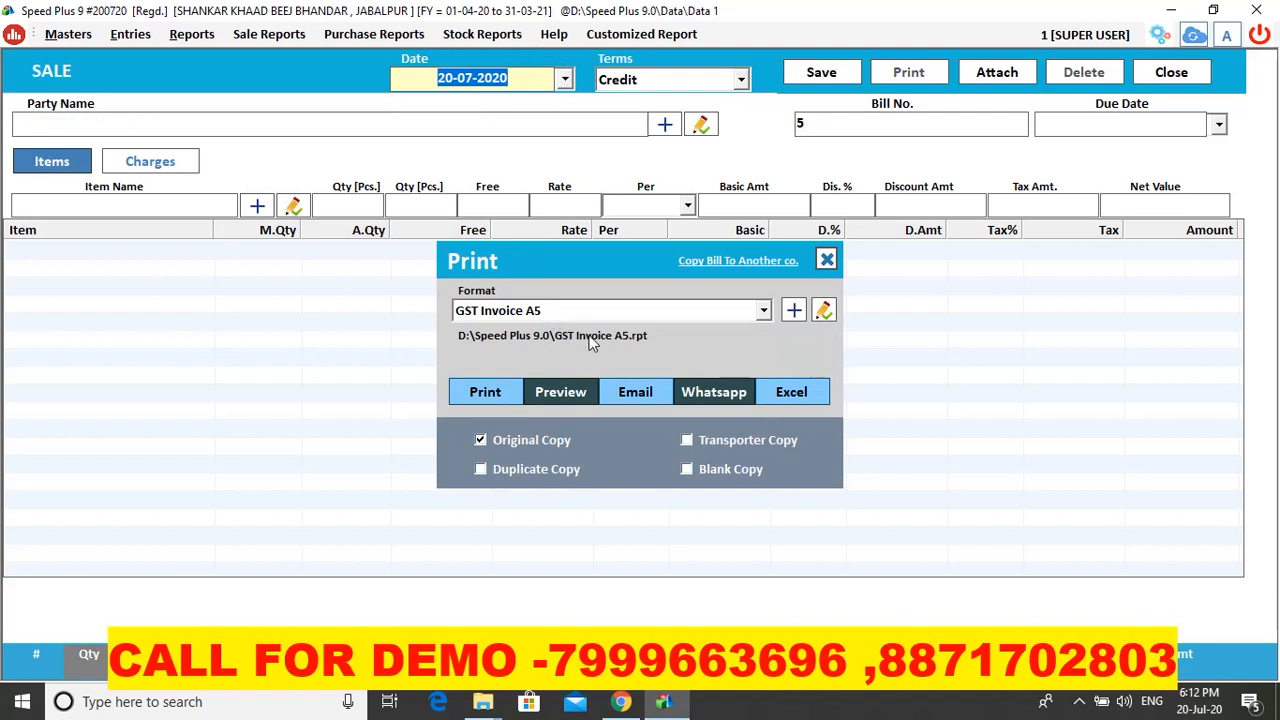
left_click(560, 405)
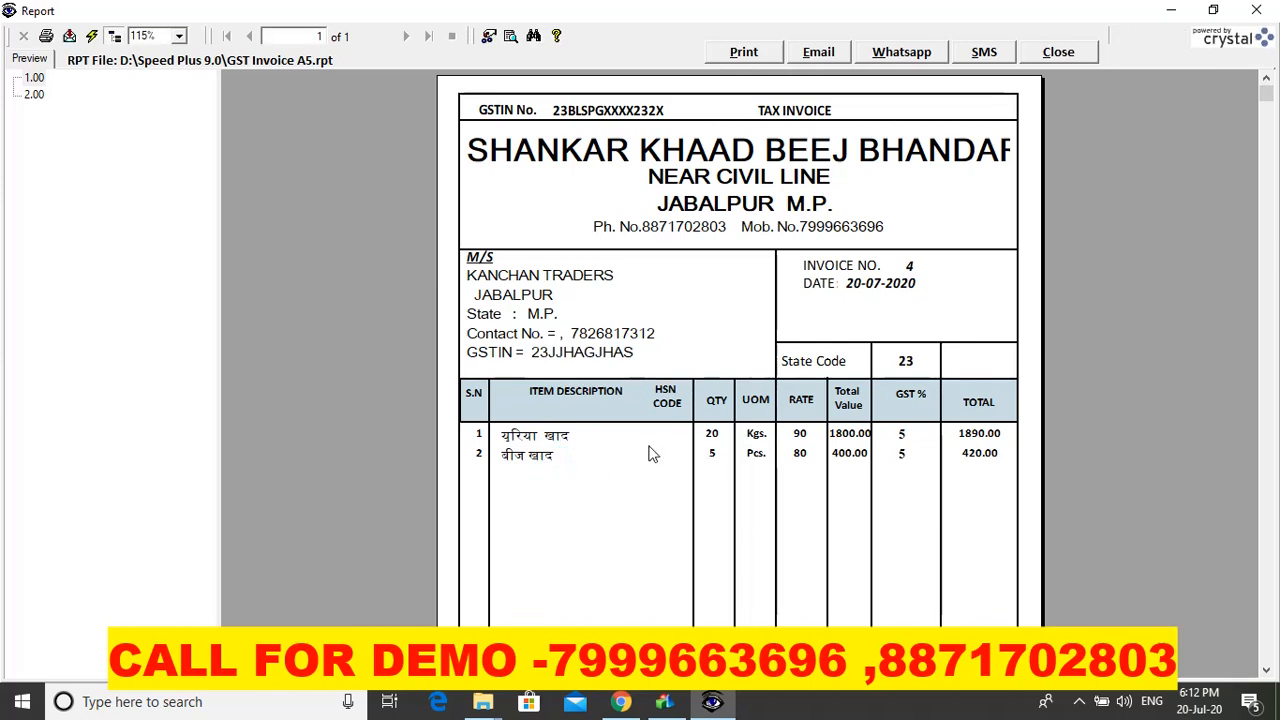
Step: Examine the Hindi item names, bank details and totals in the invoice preview, and close the preview
left_click(569, 442)
left_click(520, 458)
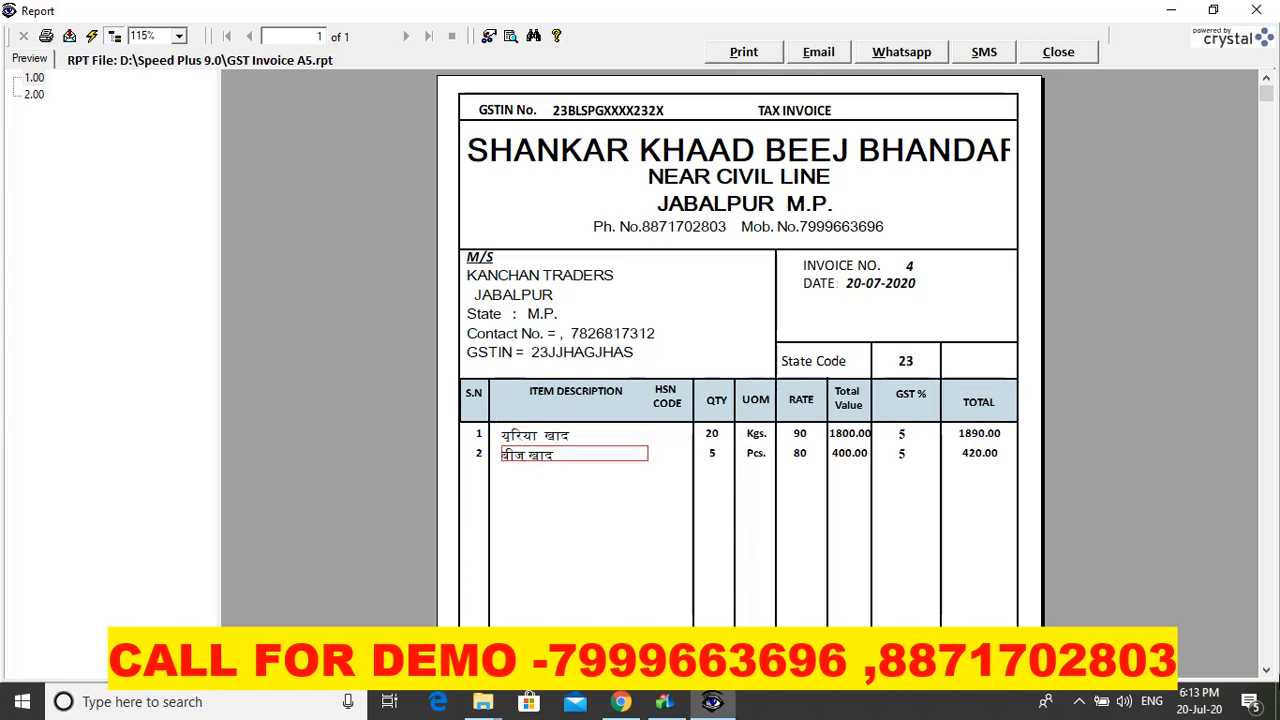
left_click(1266, 670)
left_click(1266, 670)
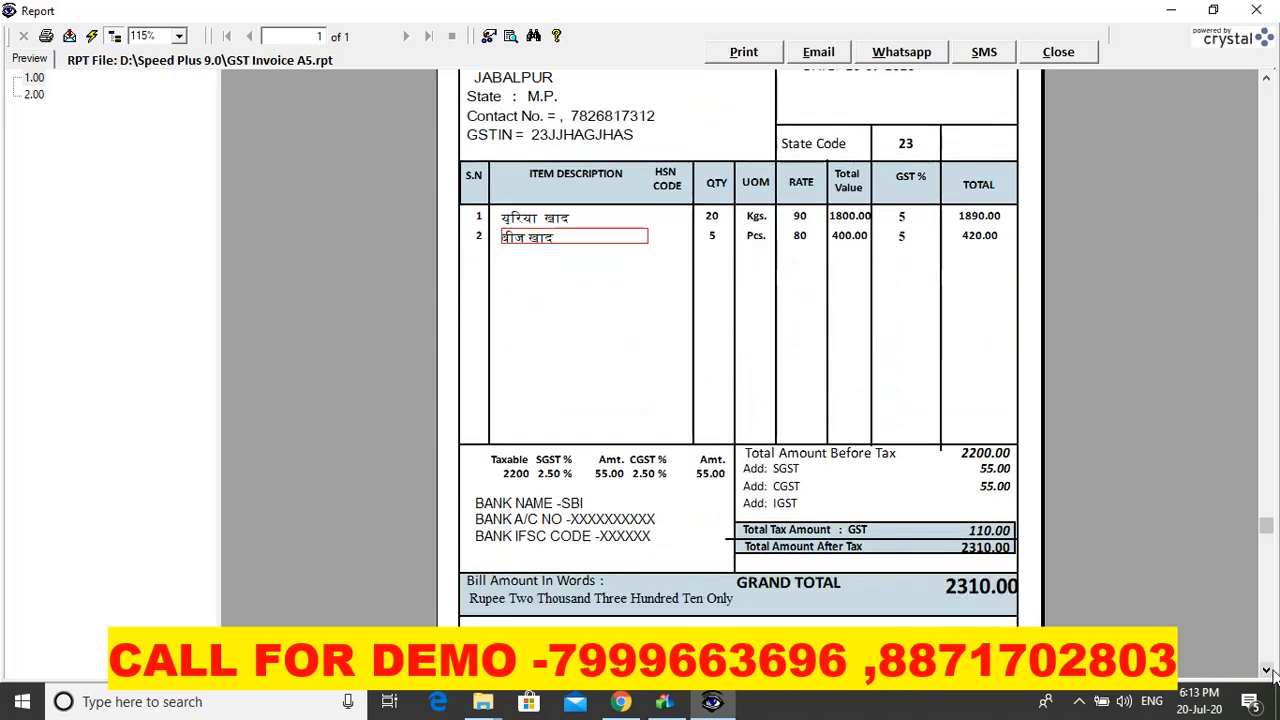
left_click(531, 527)
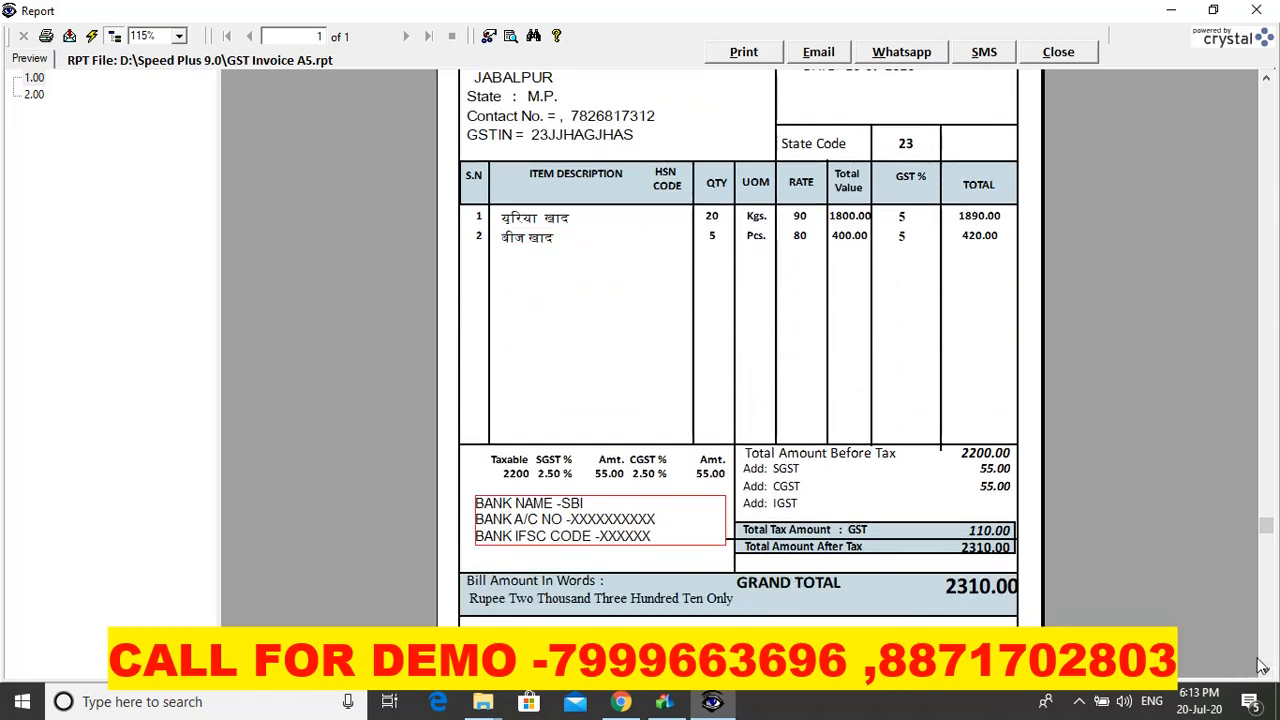
left_click(1266, 670)
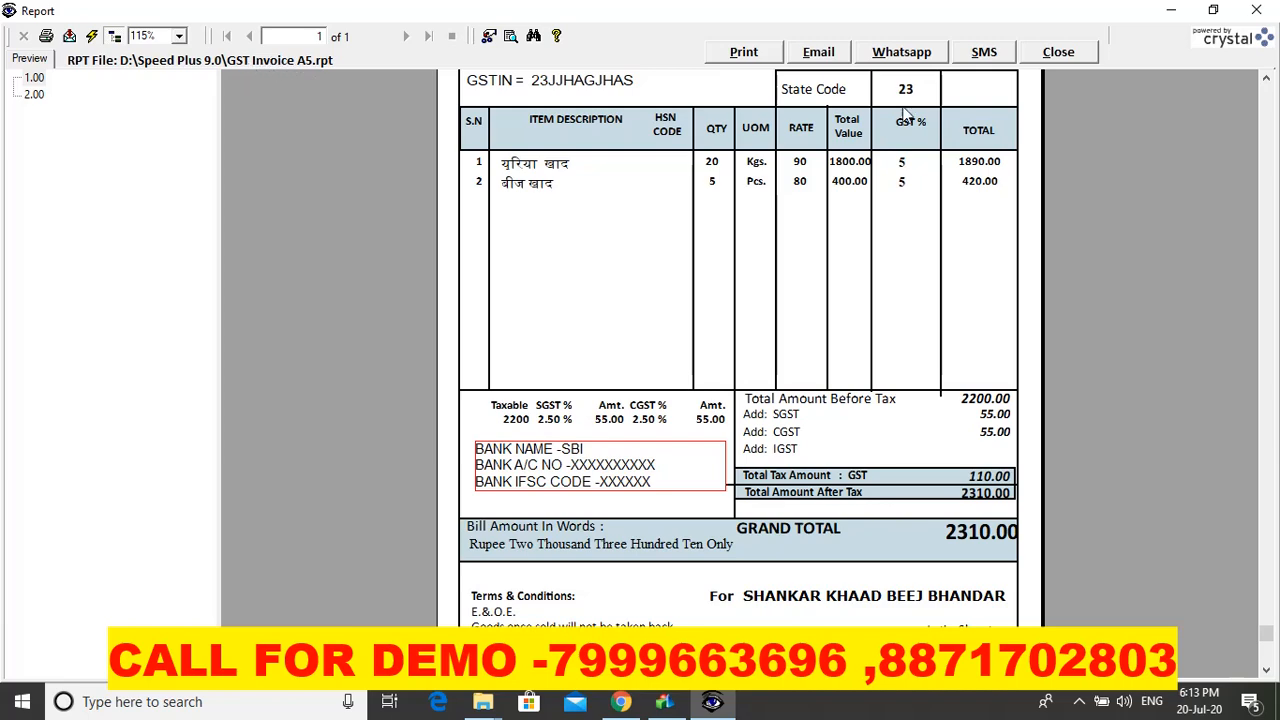
left_click(1070, 52)
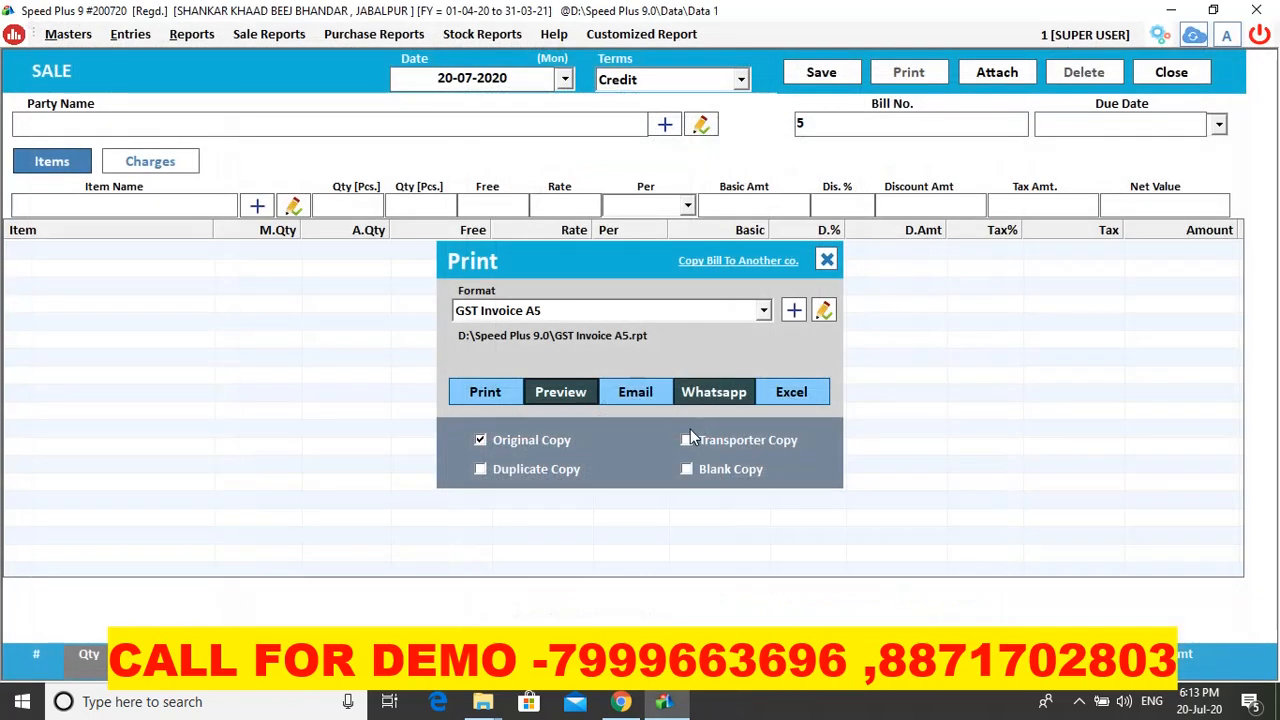
Step: Switch to File Explorer and open the GST Invoice A5 report from D:\Speed Plus 9.0 in Crystal Reports
mouse_move(481, 708)
left_click(585, 595)
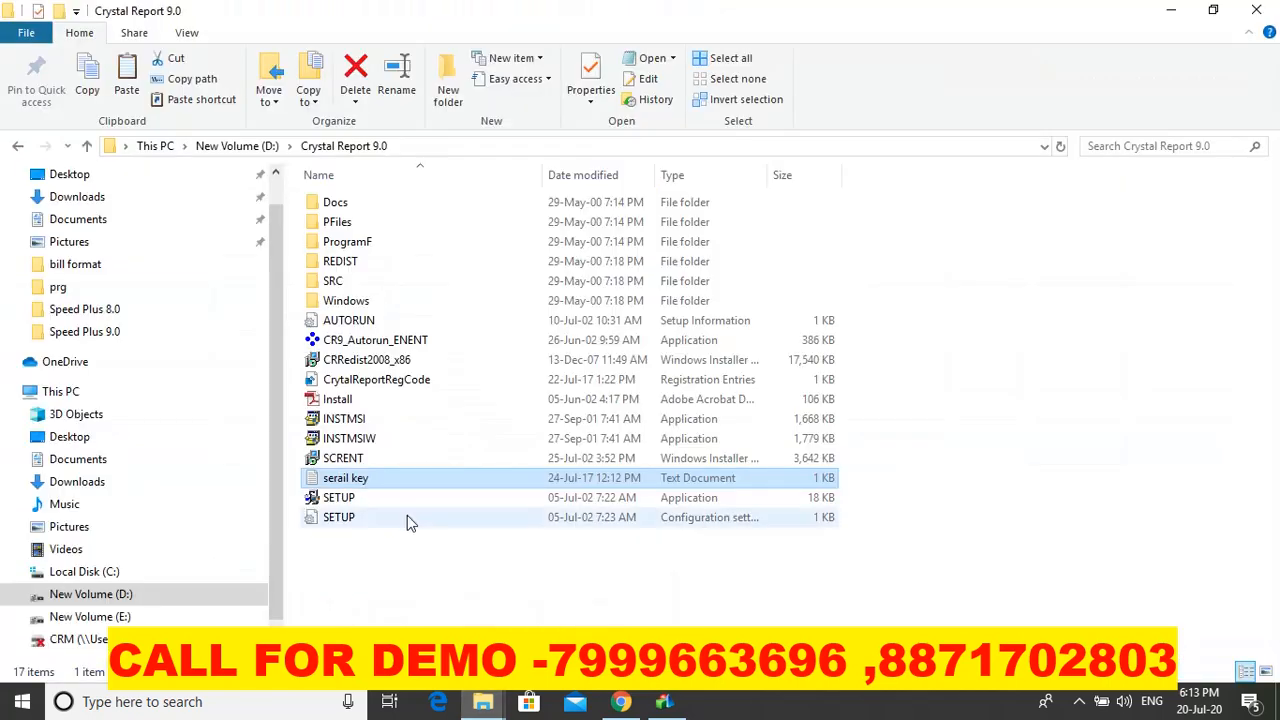
left_click(111, 600)
scroll(460, 464, "down", 10)
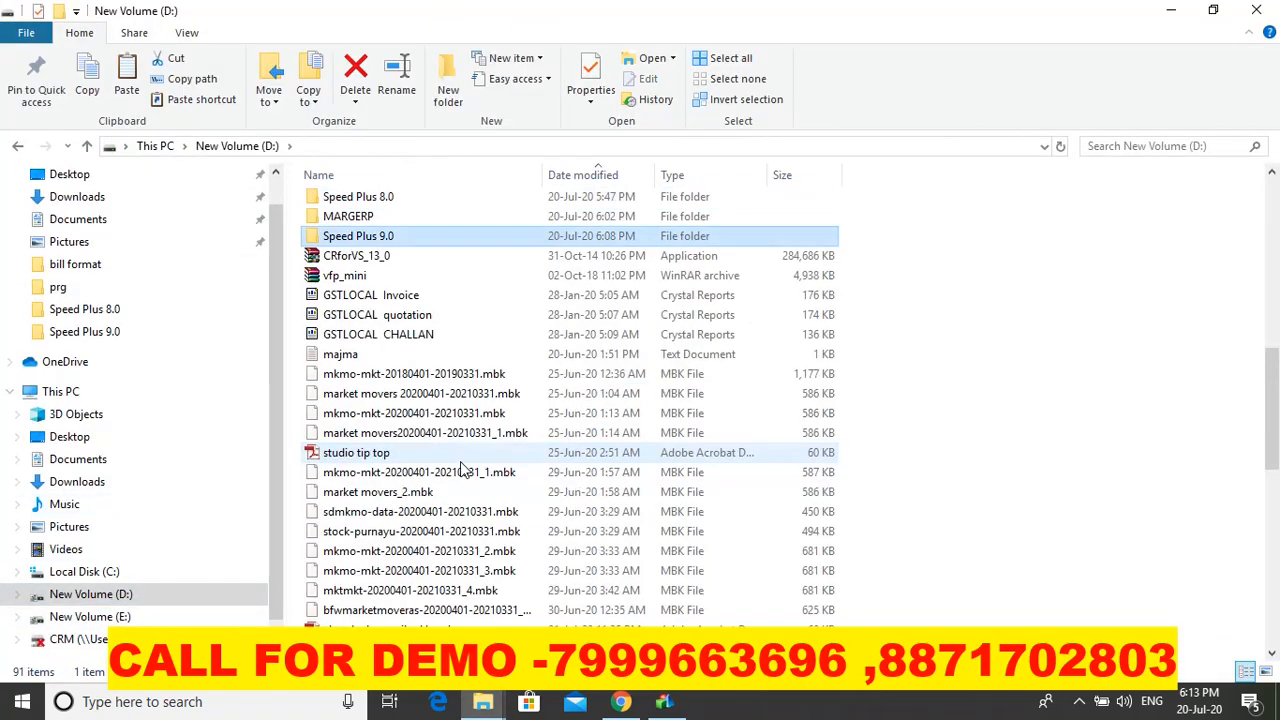
key("Return")
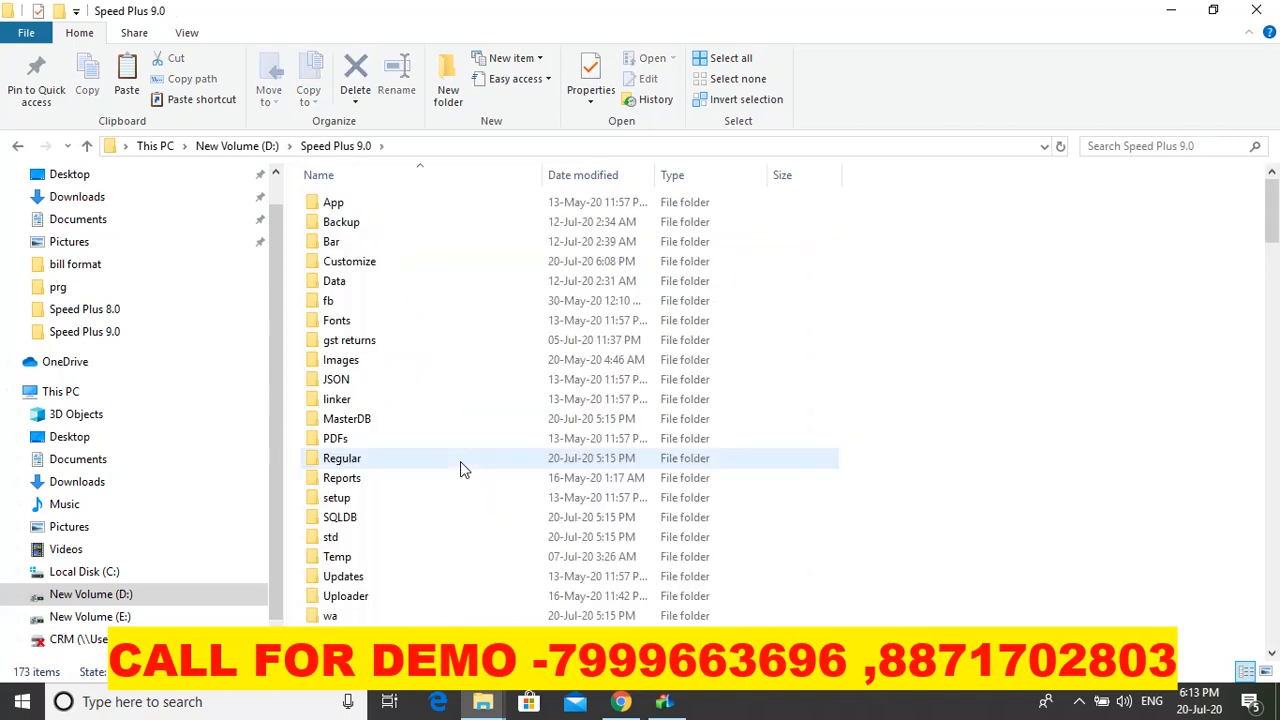
key("g")
key("g")
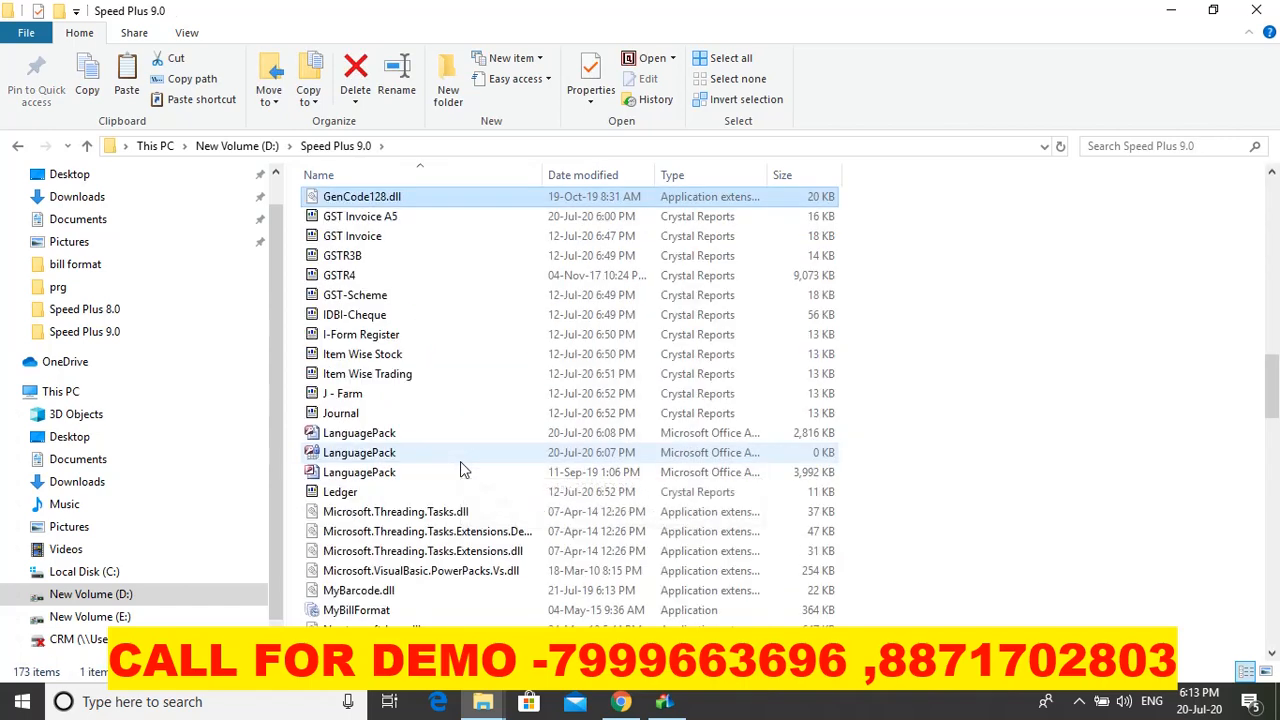
key("g")
key("Return")
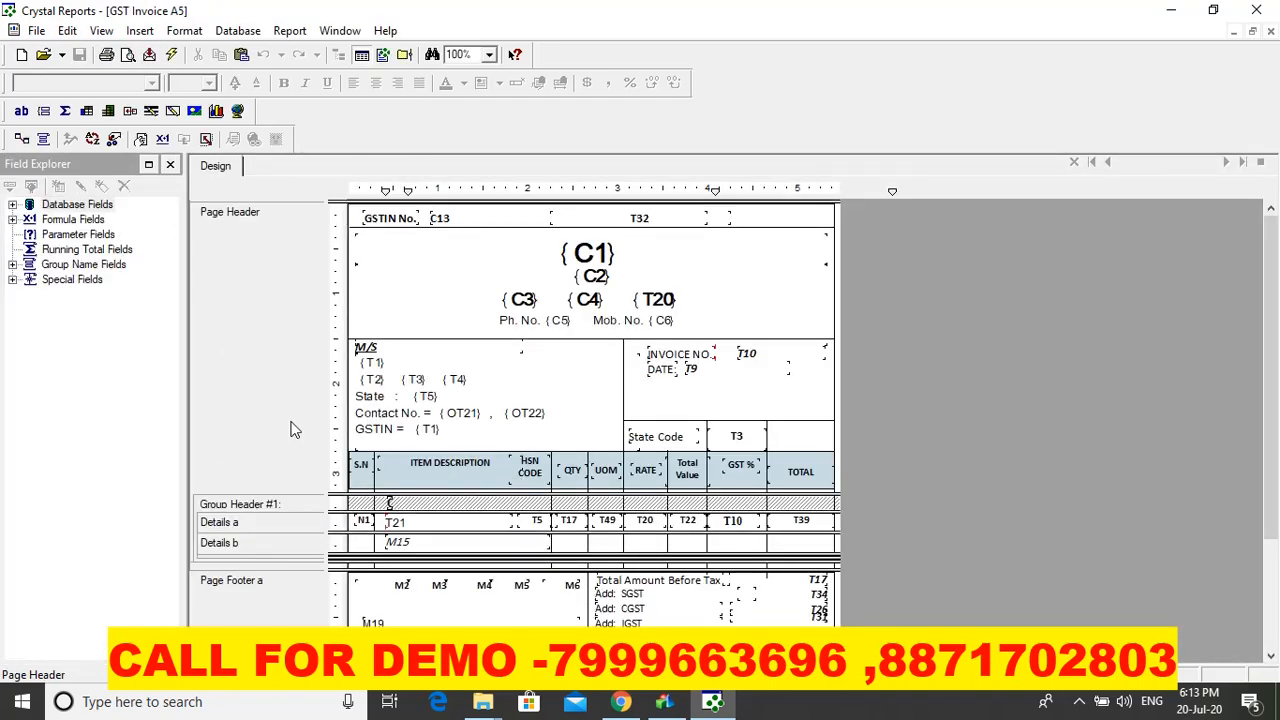
Step: Insert the database field dao_1.T21 into the Details a section and remove the original T21 field there
left_click(405, 521)
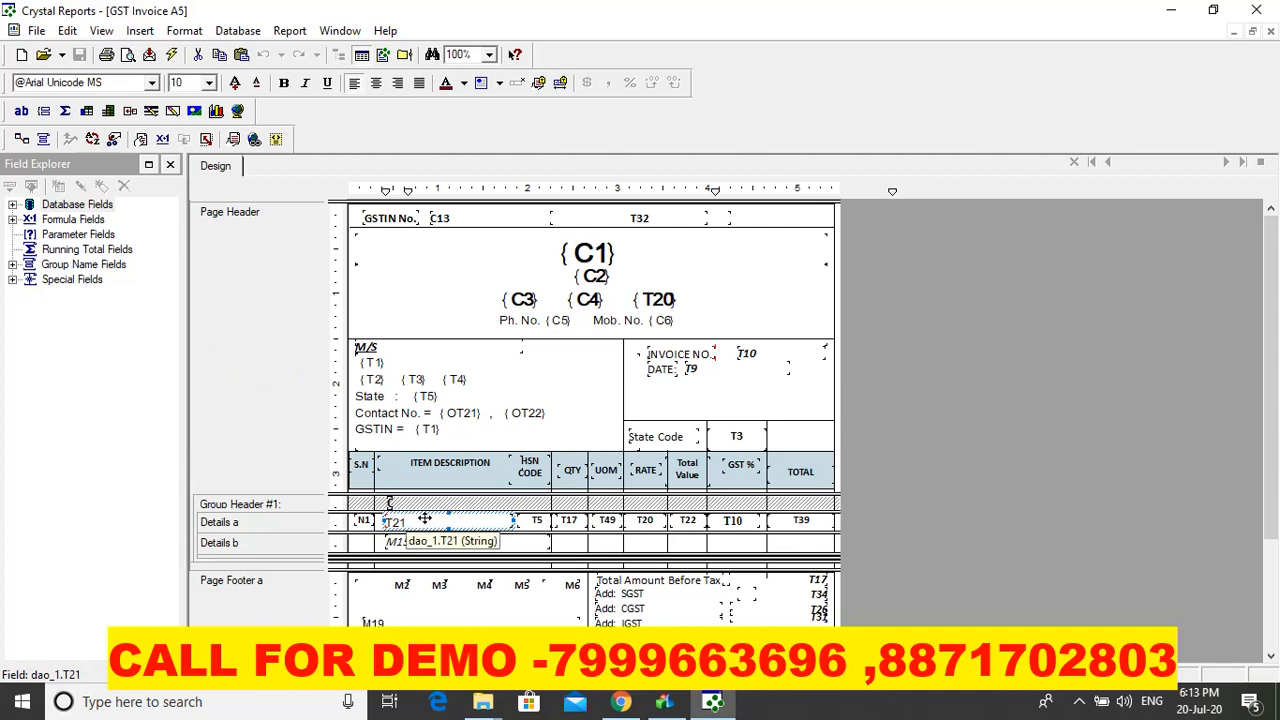
left_click(14, 205)
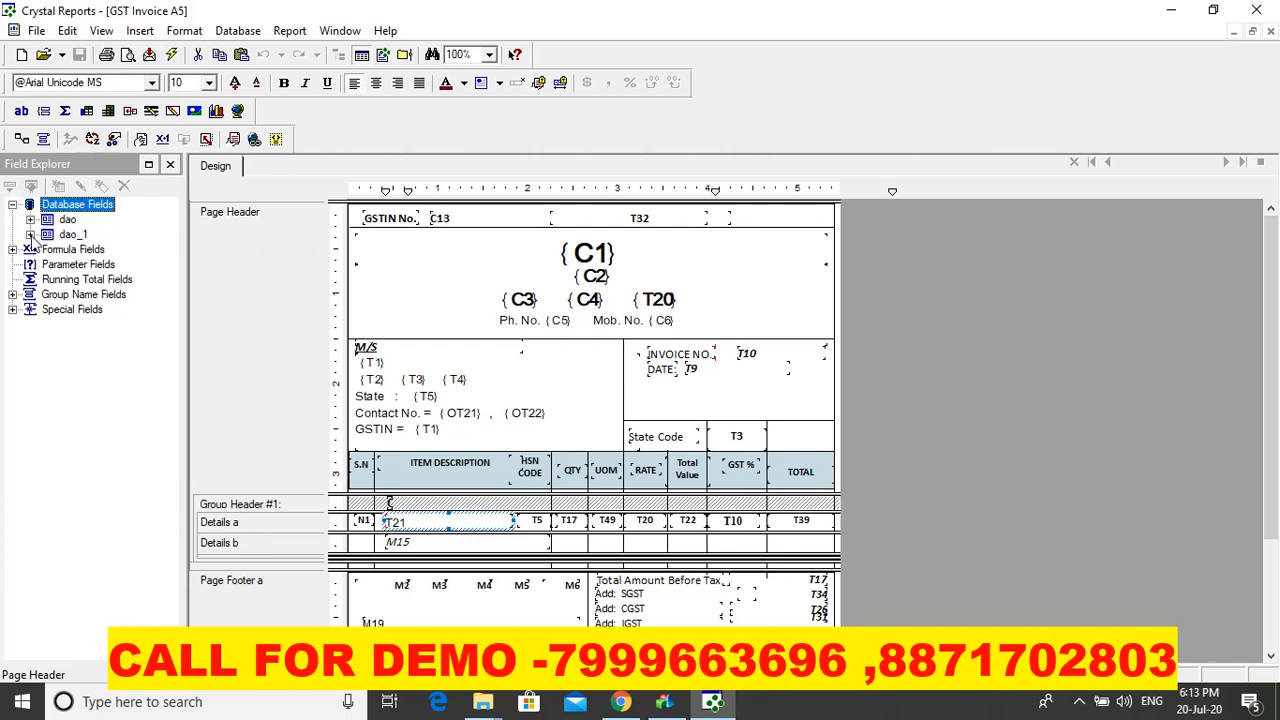
left_click(30, 234)
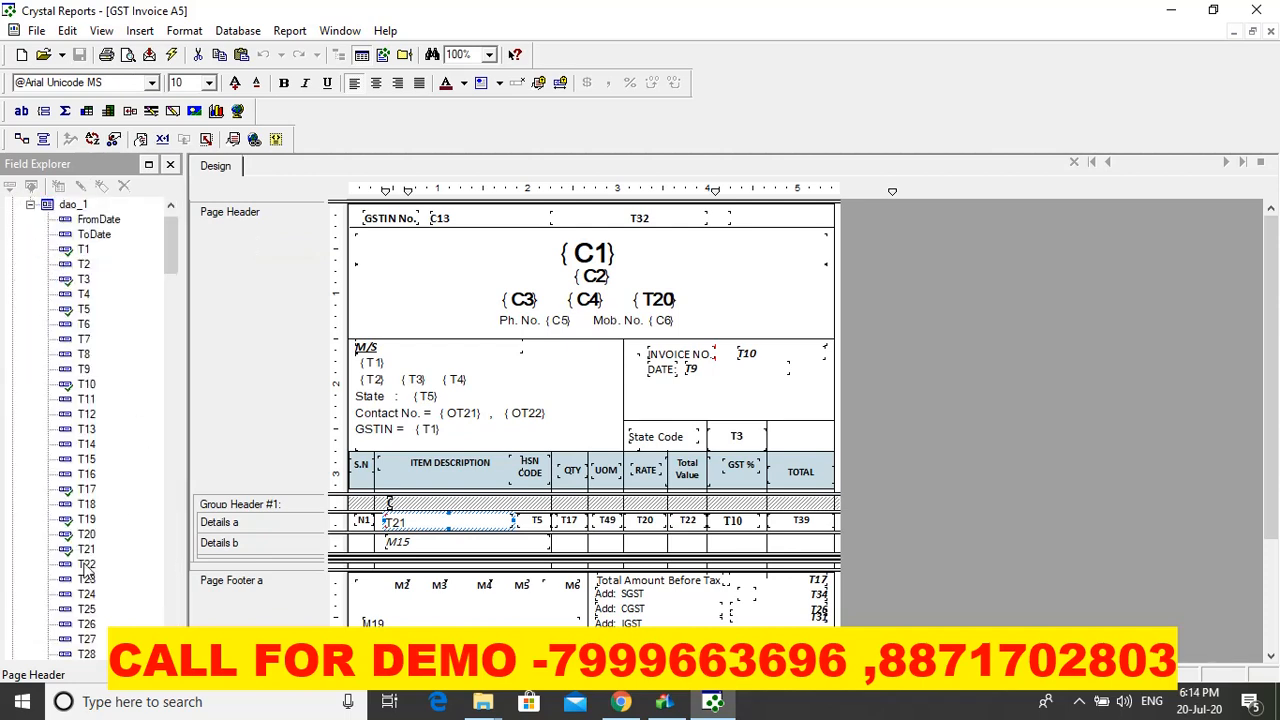
left_click_drag(86, 551, 432, 527)
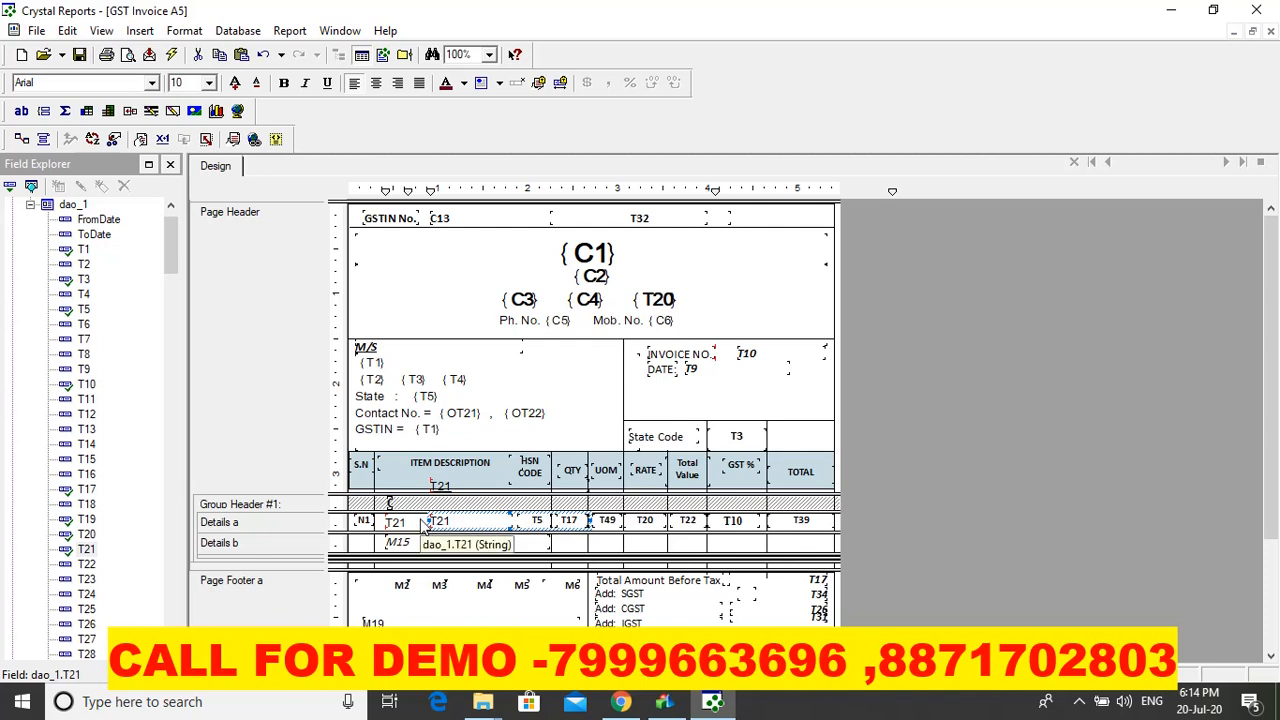
left_click(422, 527)
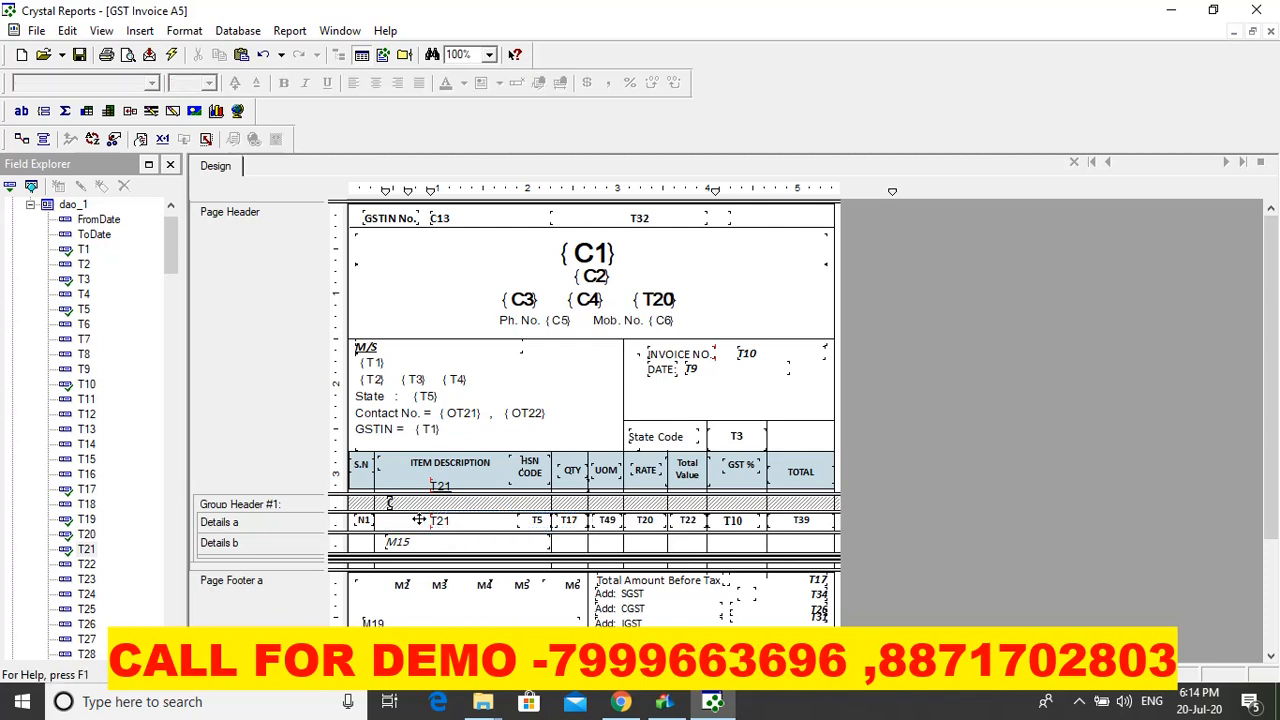
Step: Move the new T21 field to the start of the item description column and delete its automatic T21 heading
left_click_drag(489, 521, 456, 519)
key("Left")
key("Left")
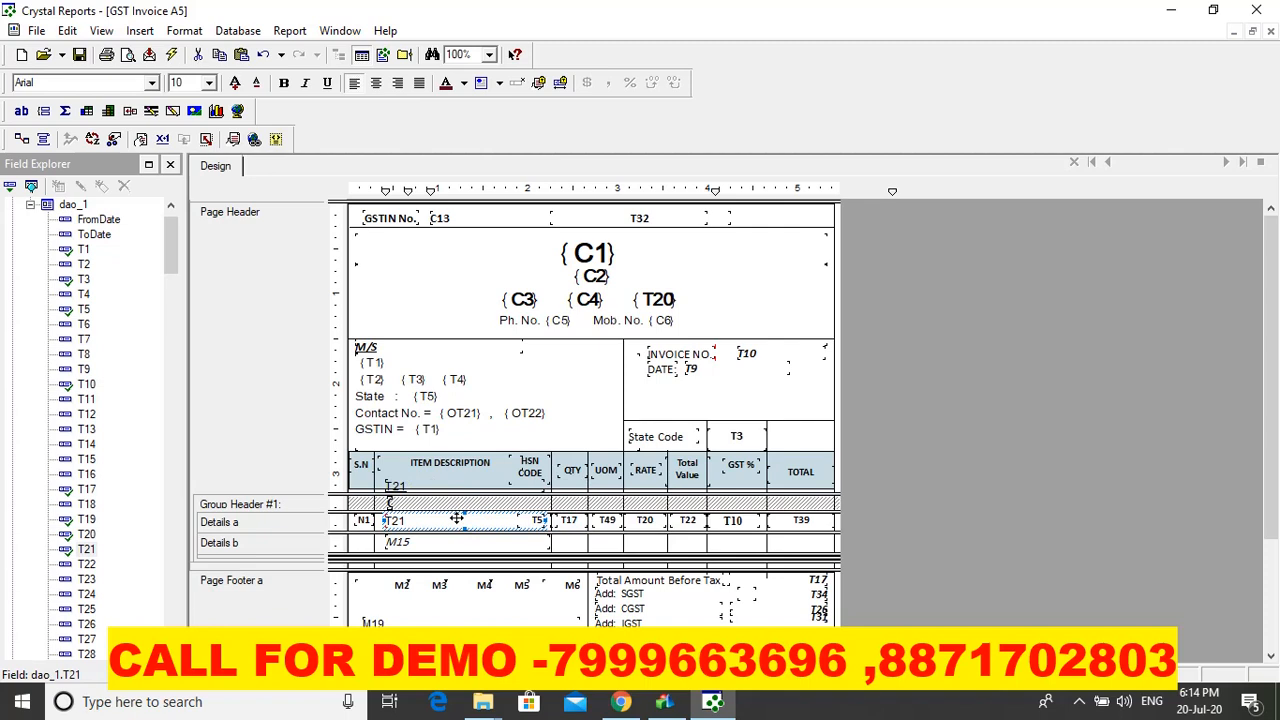
left_click(400, 484)
key("Delete")
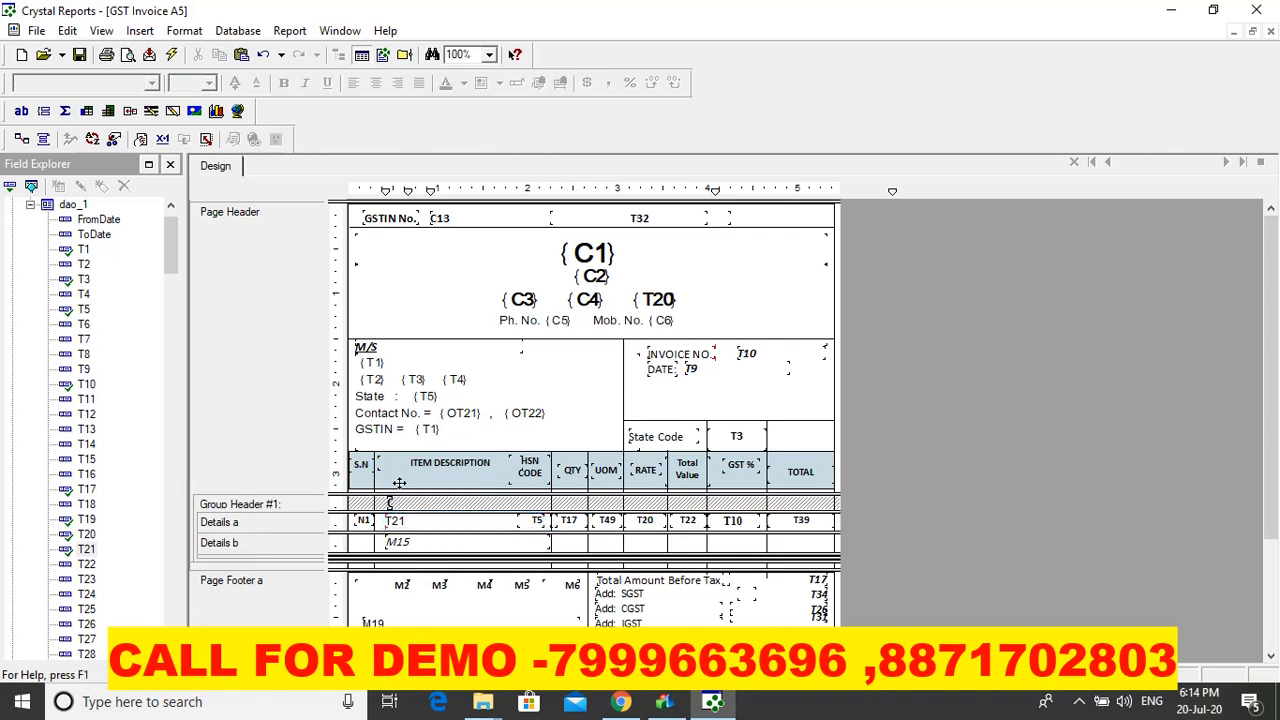
Step: Make the Details a section taller and place the database field dao.T15 directly below T21
left_click(409, 521)
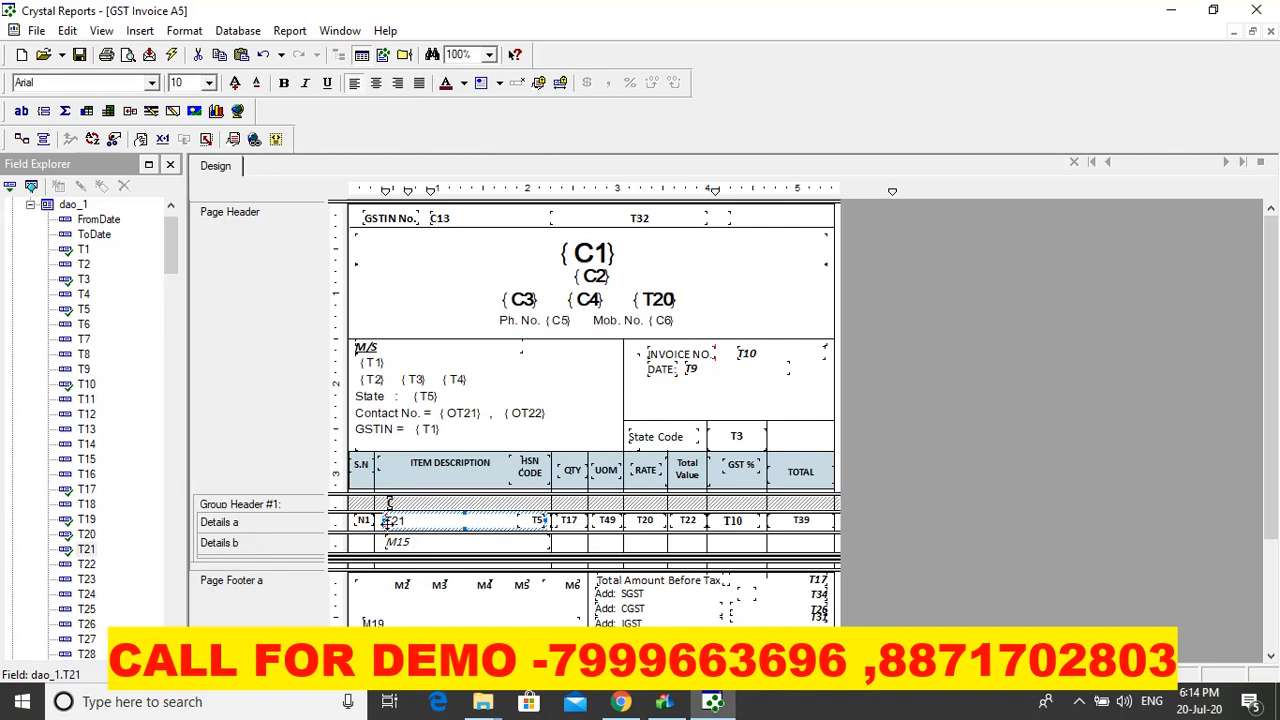
left_click_drag(355, 536, 357, 551)
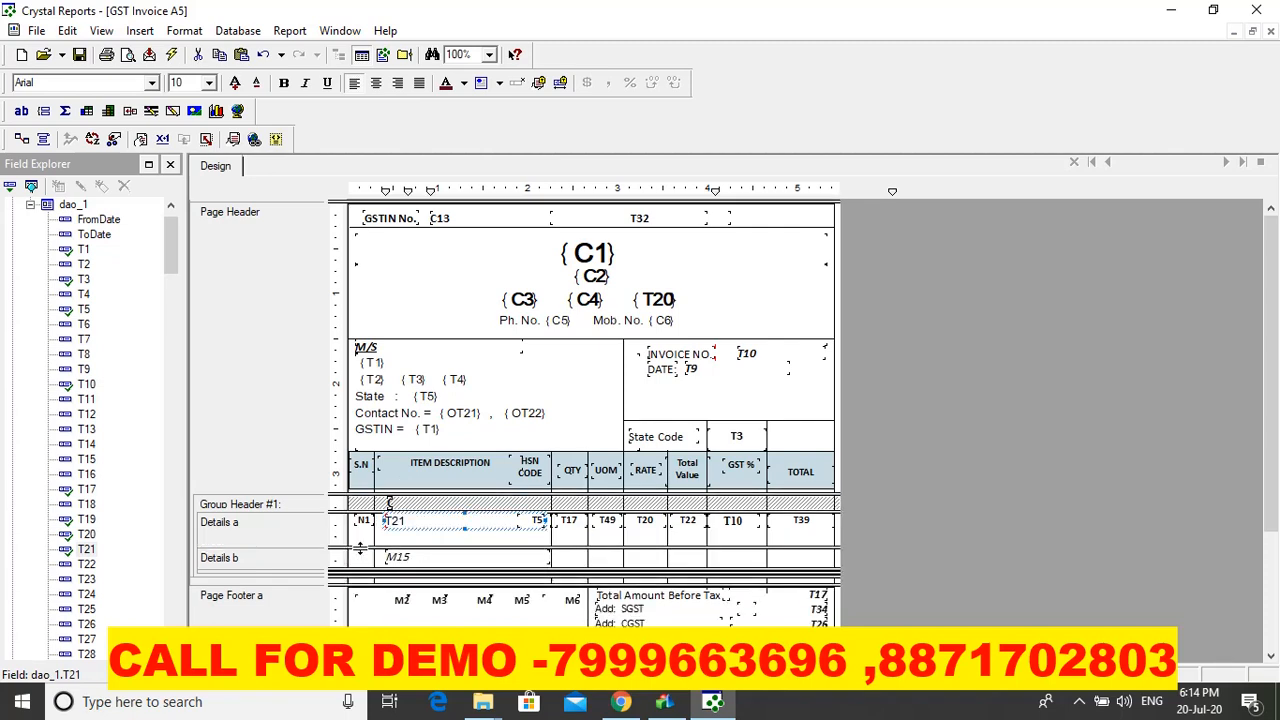
left_click(30, 204)
left_click(30, 219)
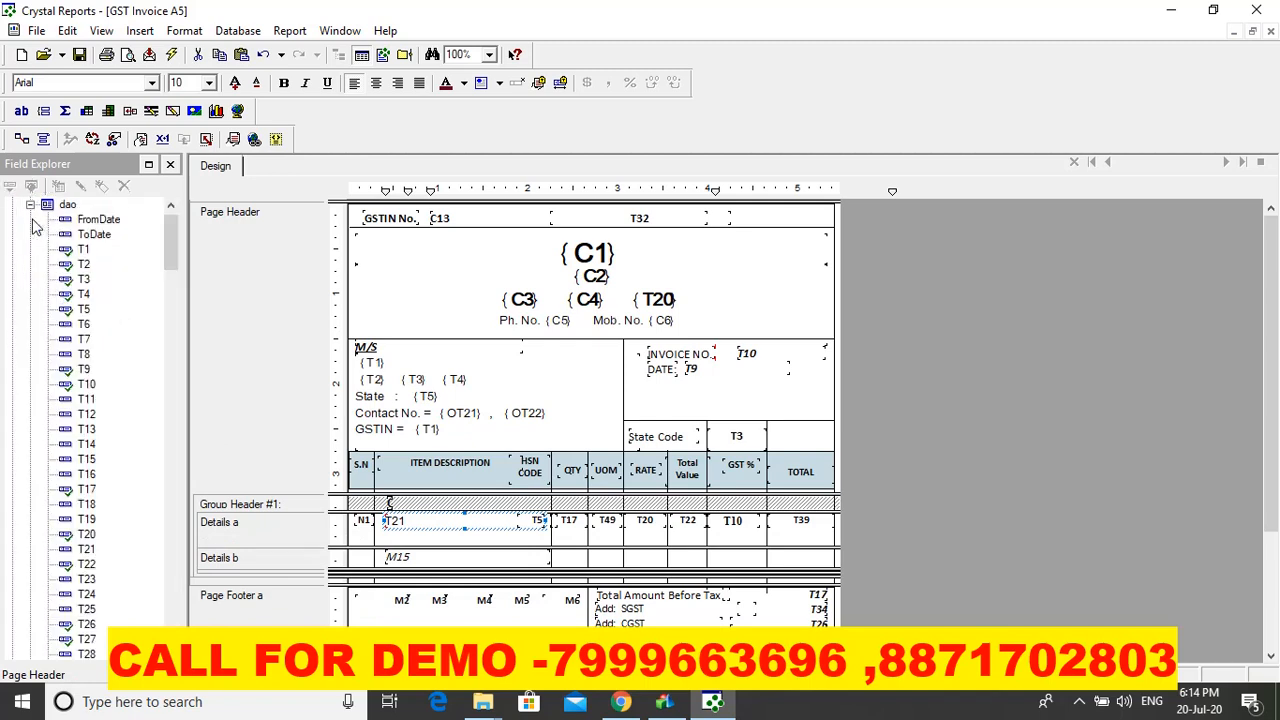
scroll(135, 309, "down", 10)
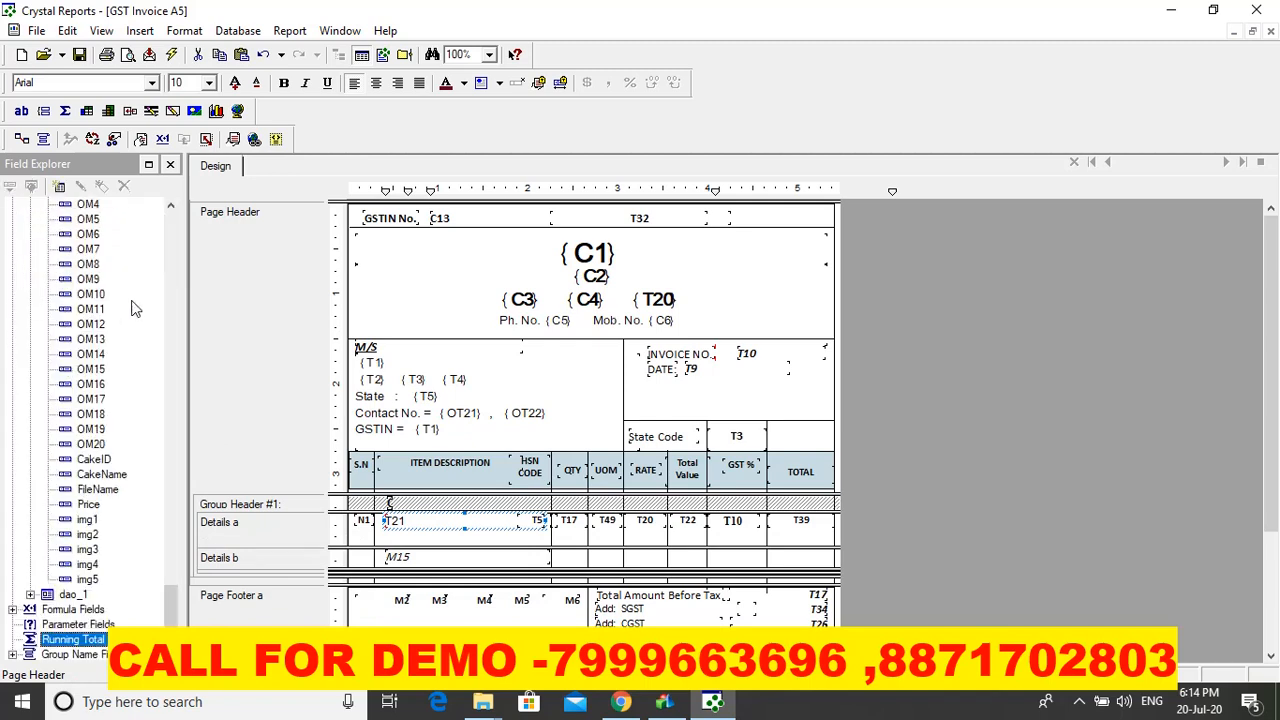
left_click_drag(172, 612, 171, 268)
left_click_drag(87, 324, 388, 537)
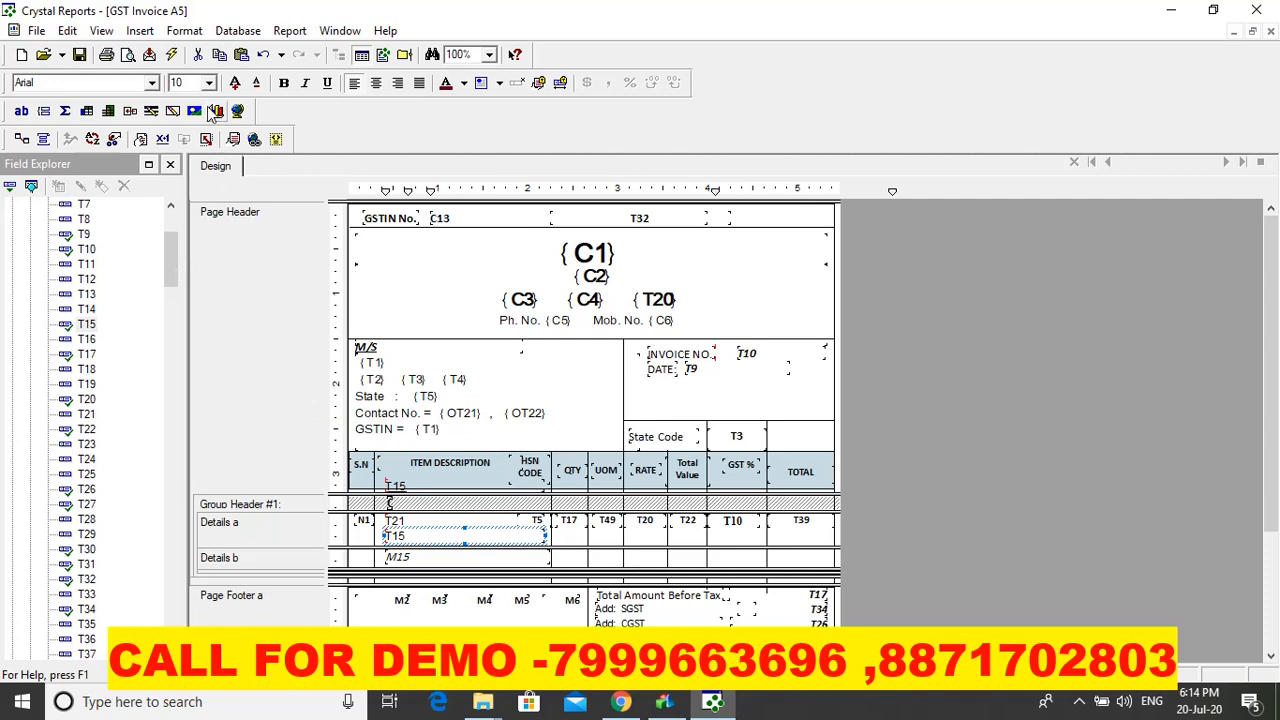
Step: Preview the report with data and delete the T15 heading from the item description header
left_click(174, 55)
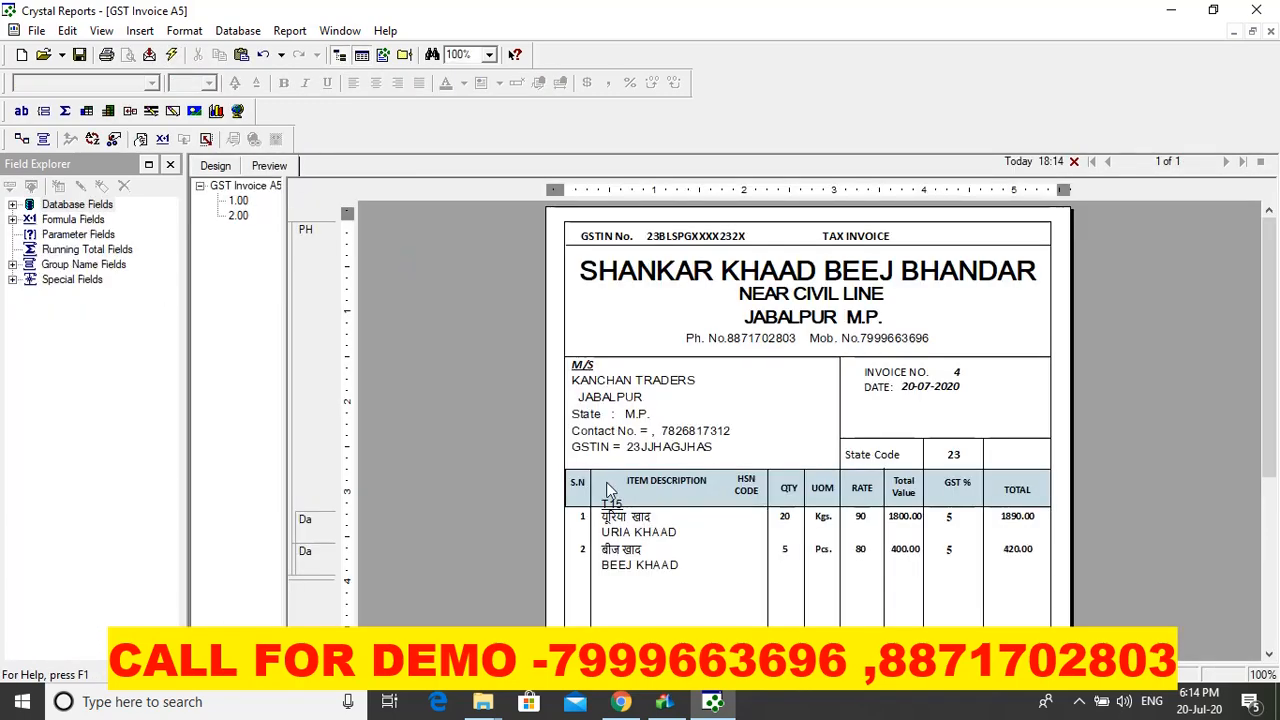
left_click(613, 506)
key("Delete")
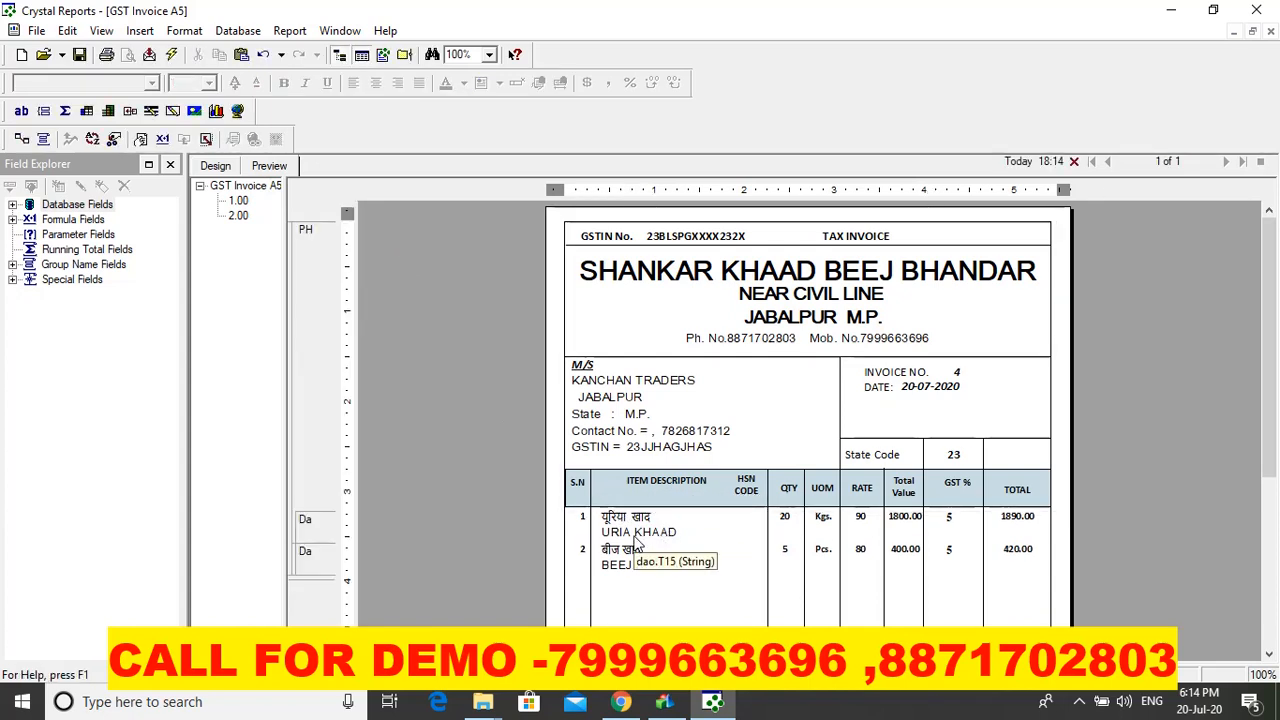
Step: Try removing the dao.T15 English item name field from the item rows, and undo the deletion
left_click(638, 540)
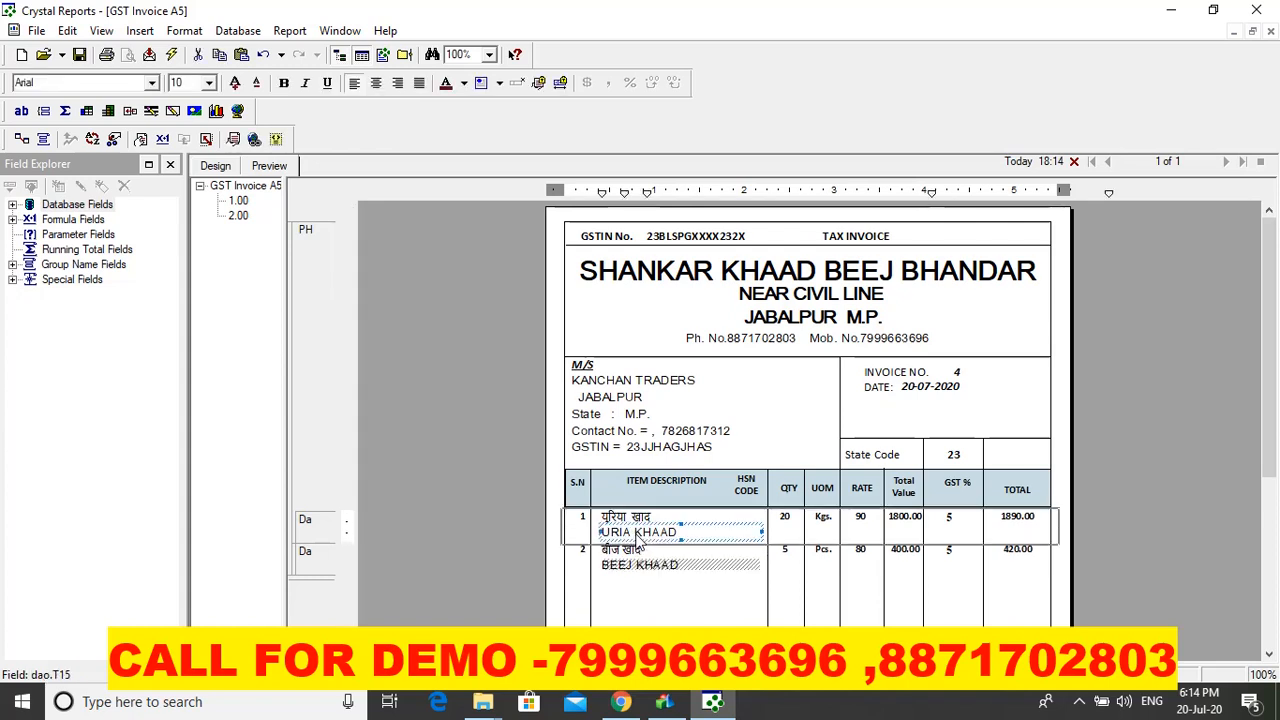
key("Delete")
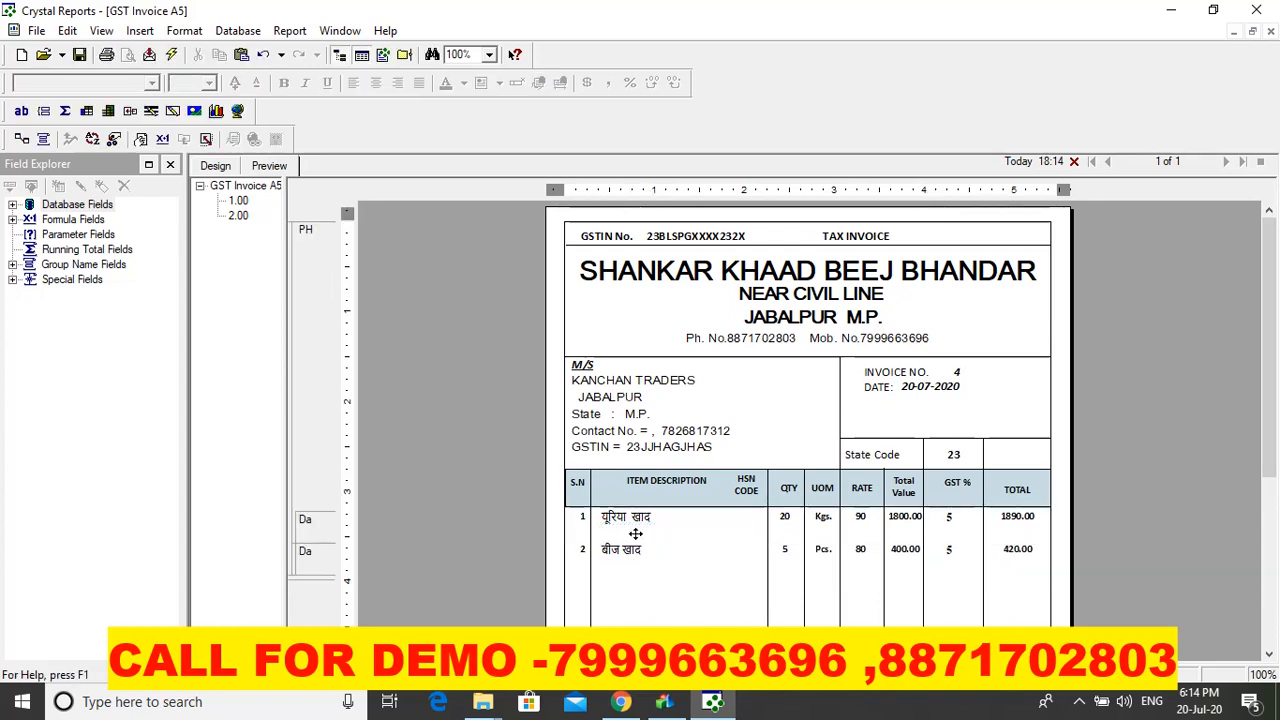
key("ctrl+z")
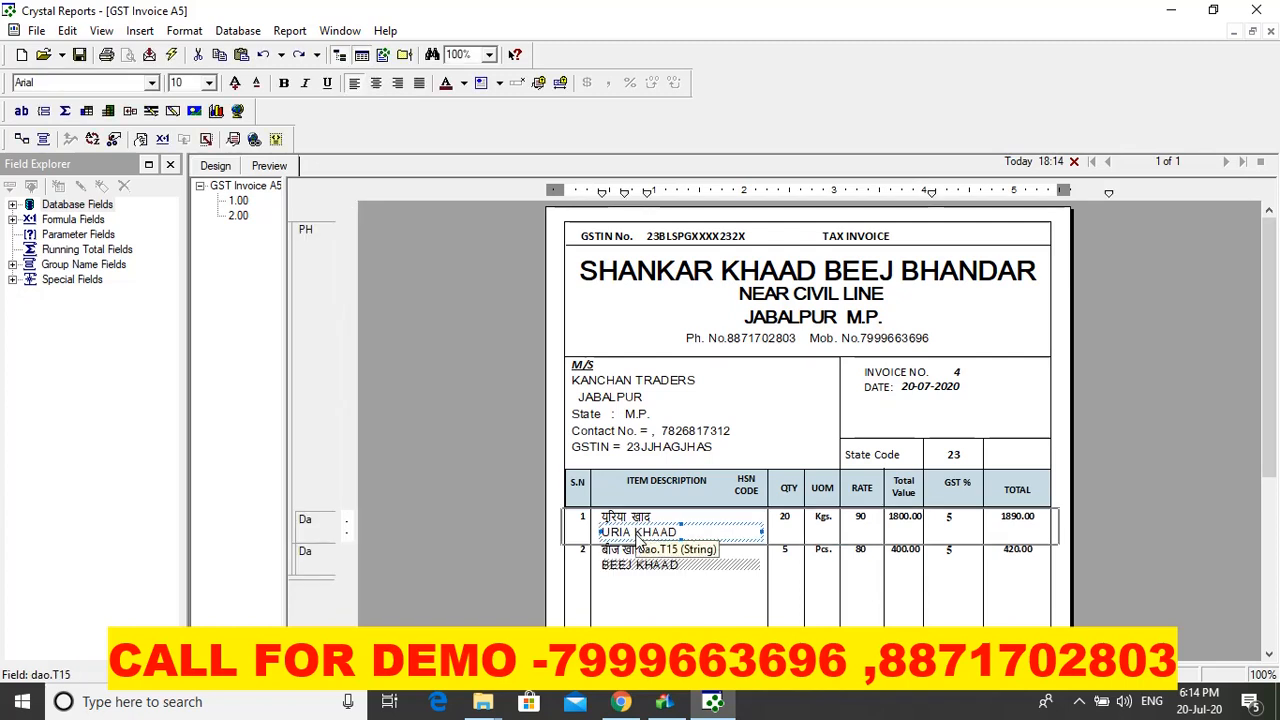
Step: Change the font of the Hindi item name field in the item rows to Arial Unicode MS
left_click(767, 295)
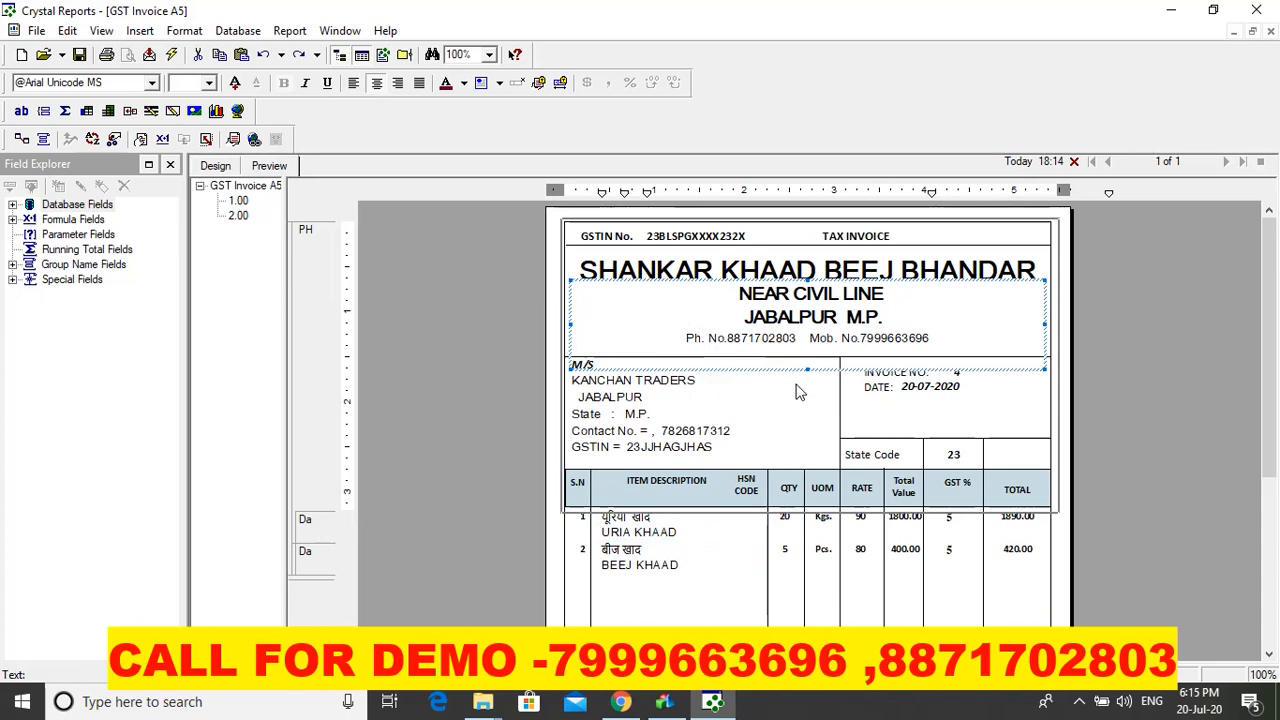
left_click(626, 524)
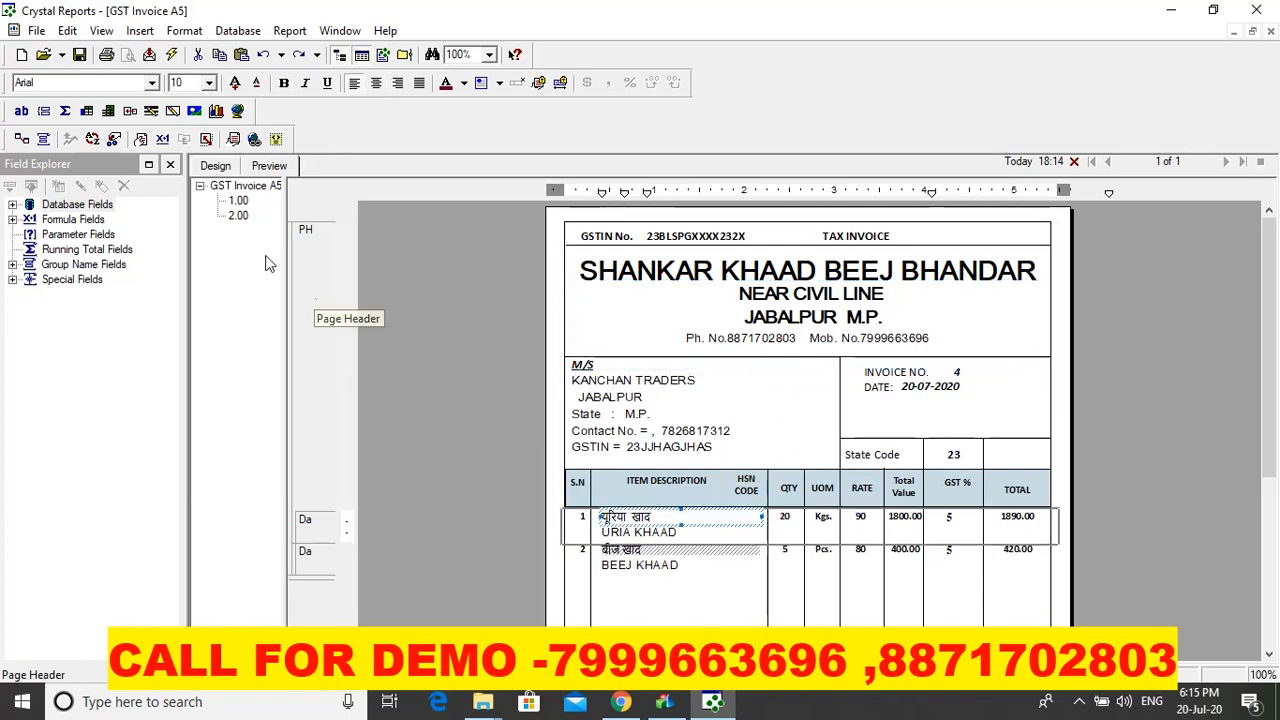
left_click(151, 83)
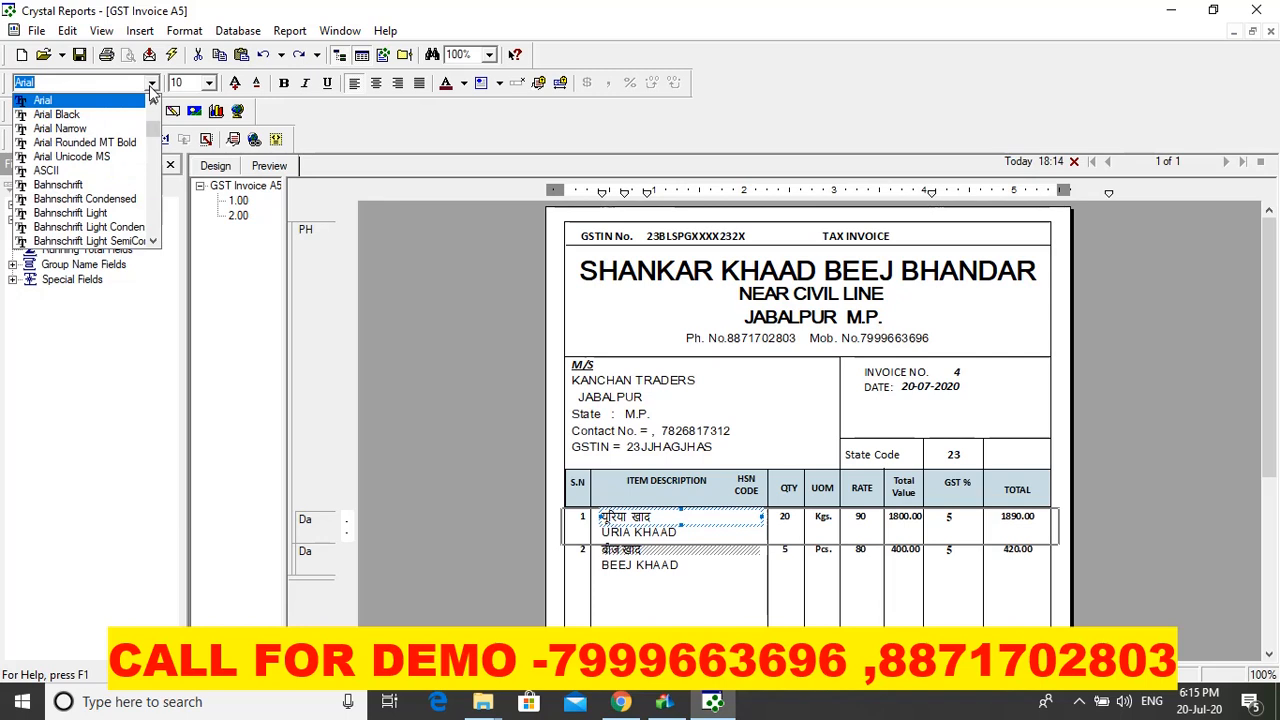
key("Down")
key("Down")
key("Down")
key("Down")
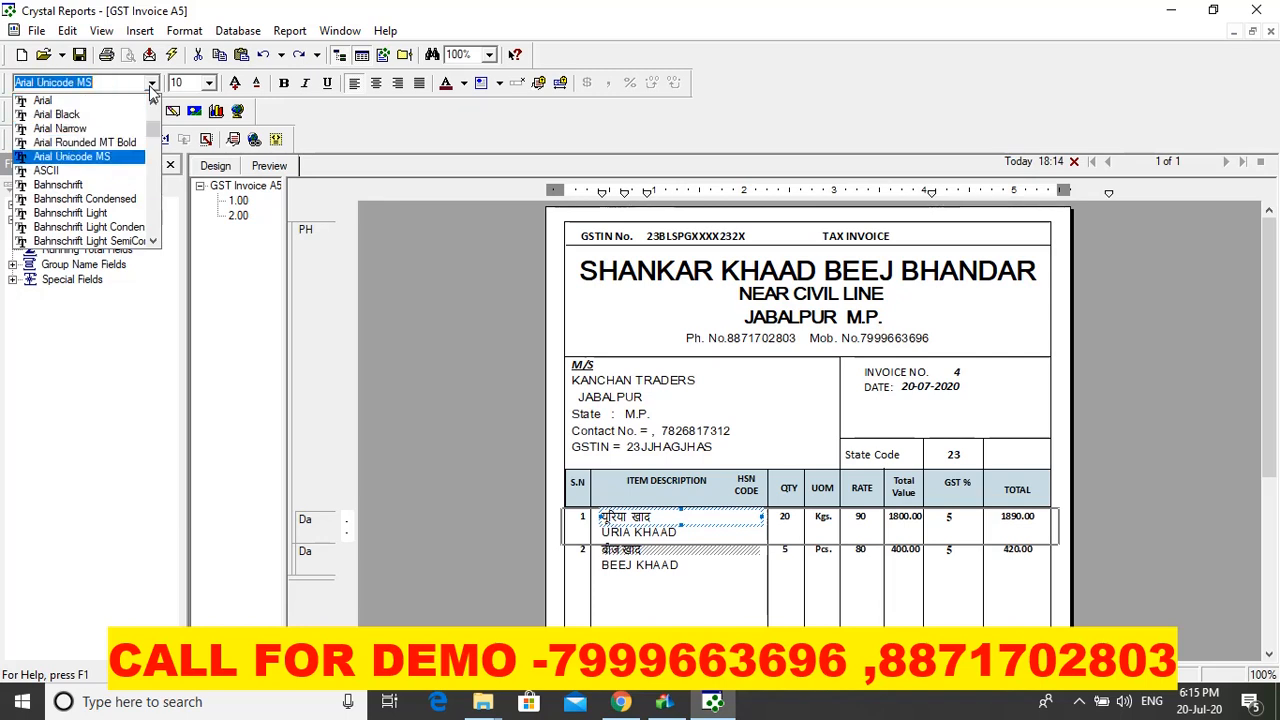
key("Return")
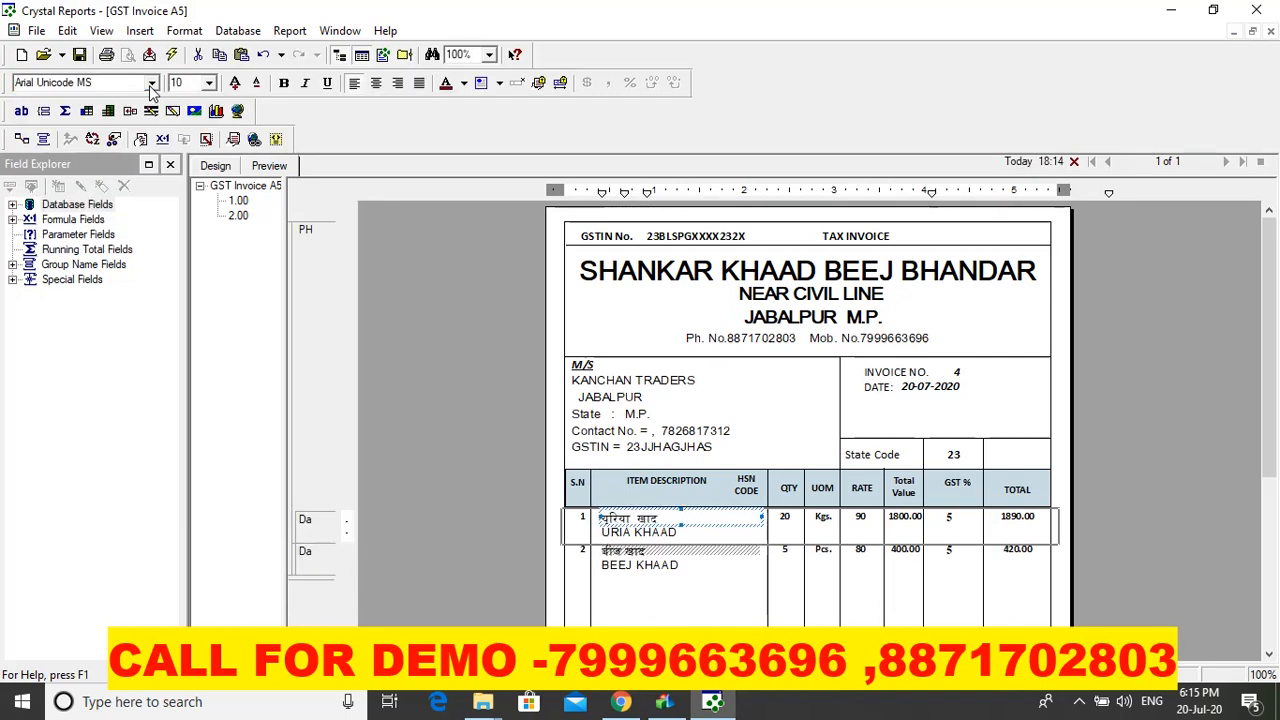
left_click(657, 584)
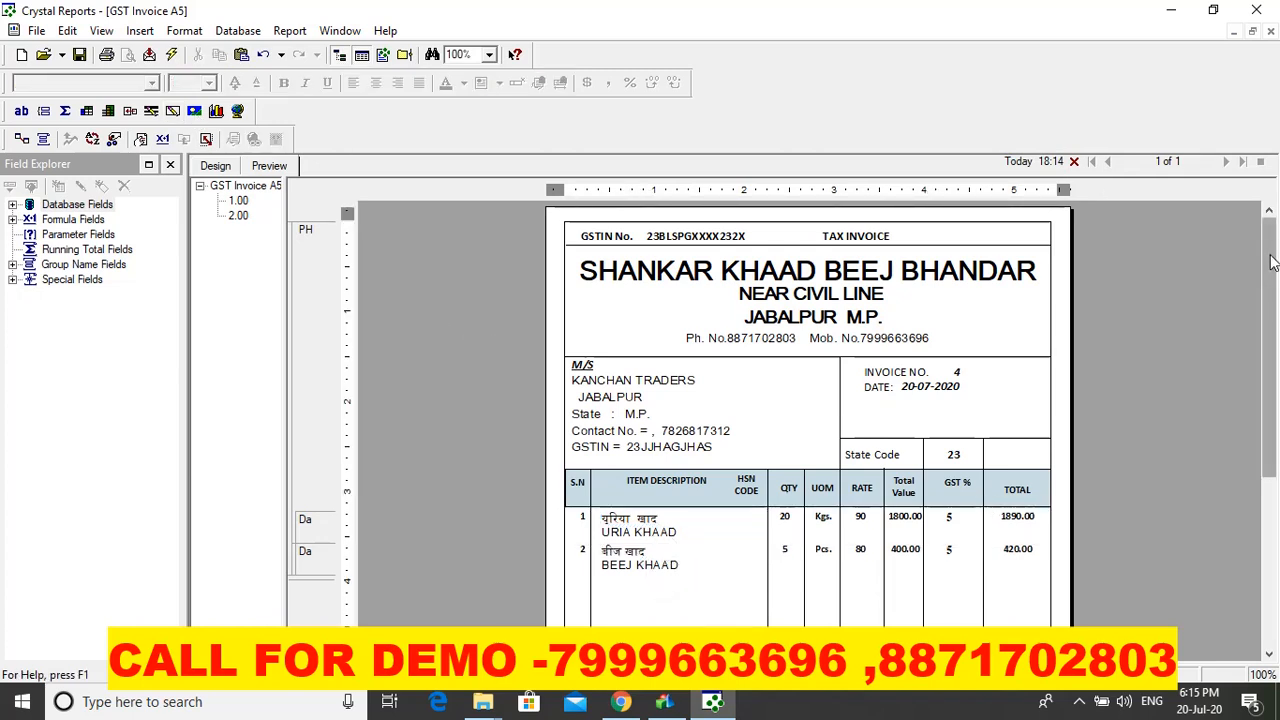
Step: Try a larger font size for the Terms & Conditions text in the invoice footer, and return it to 9
scroll(1272, 262, "down", 5)
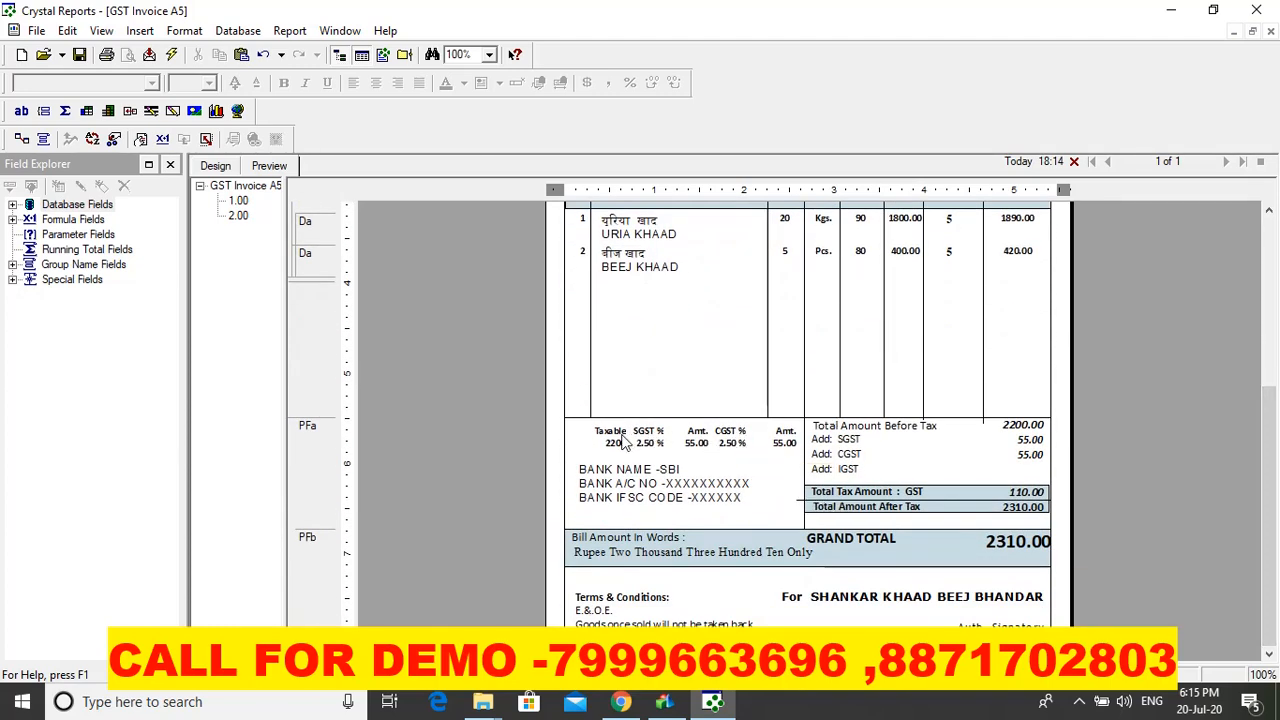
left_click(621, 611)
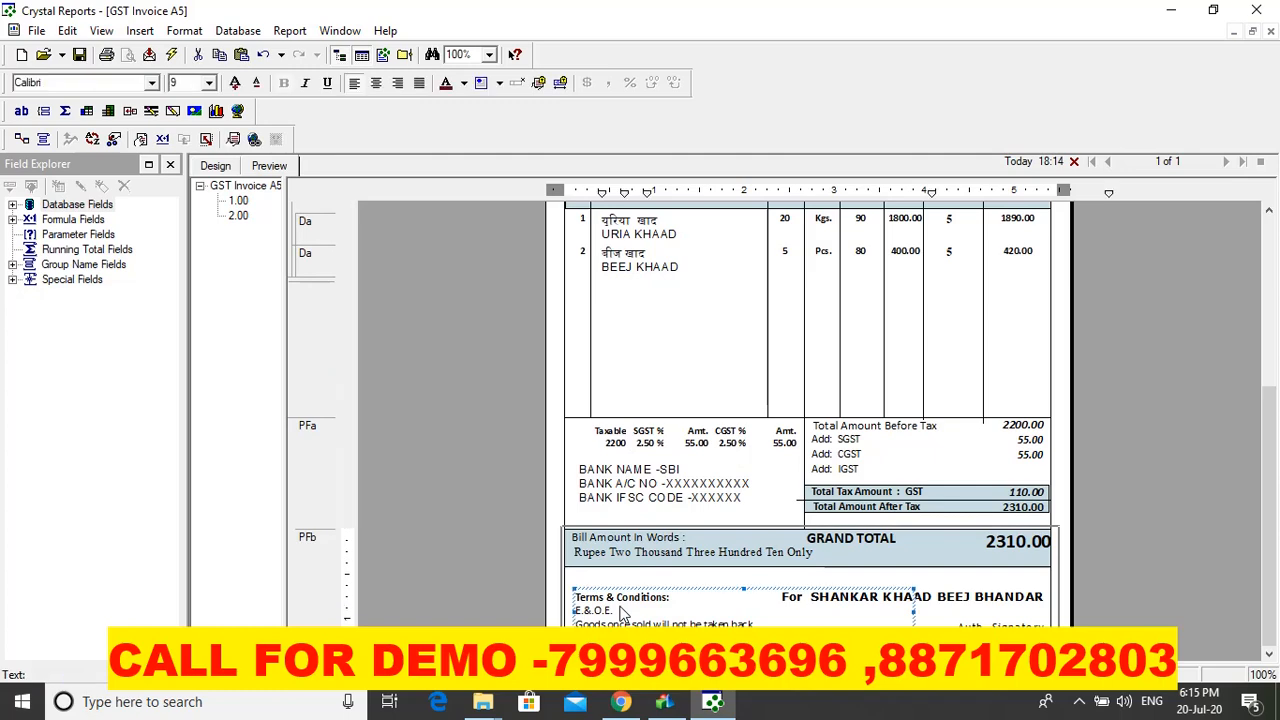
left_click(236, 84)
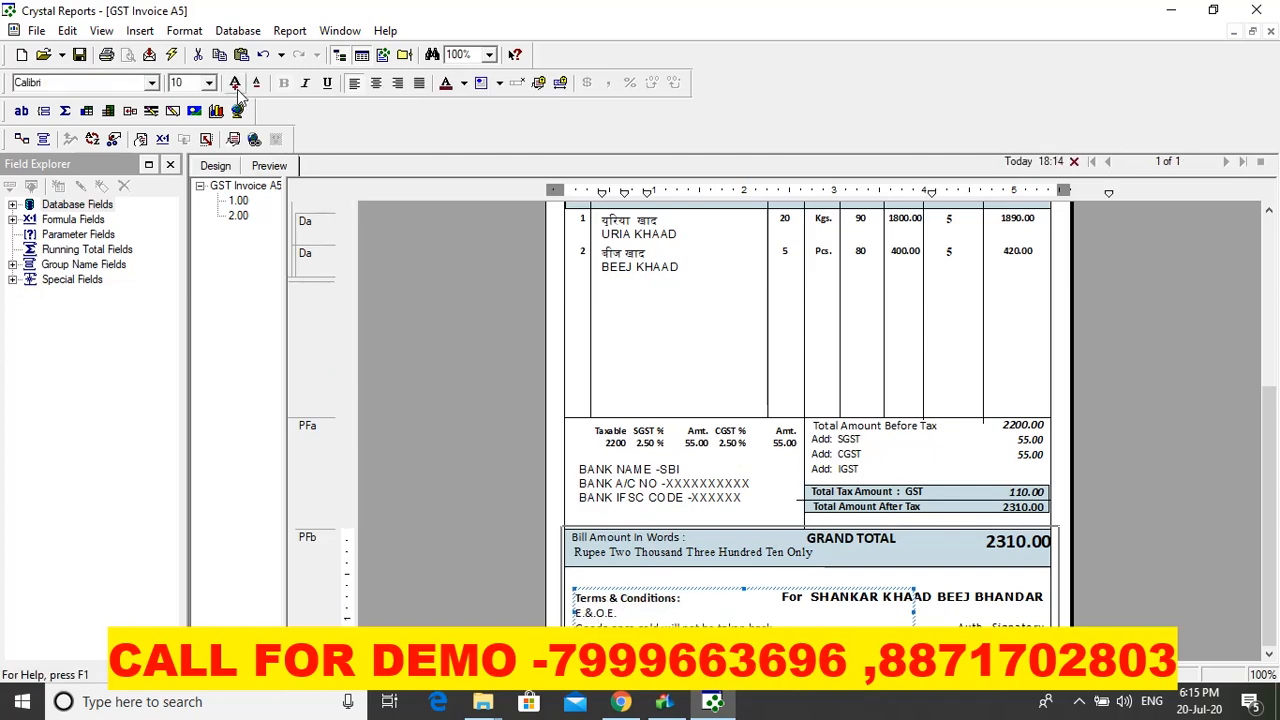
left_click(236, 84)
left_click(256, 83)
left_click(256, 83)
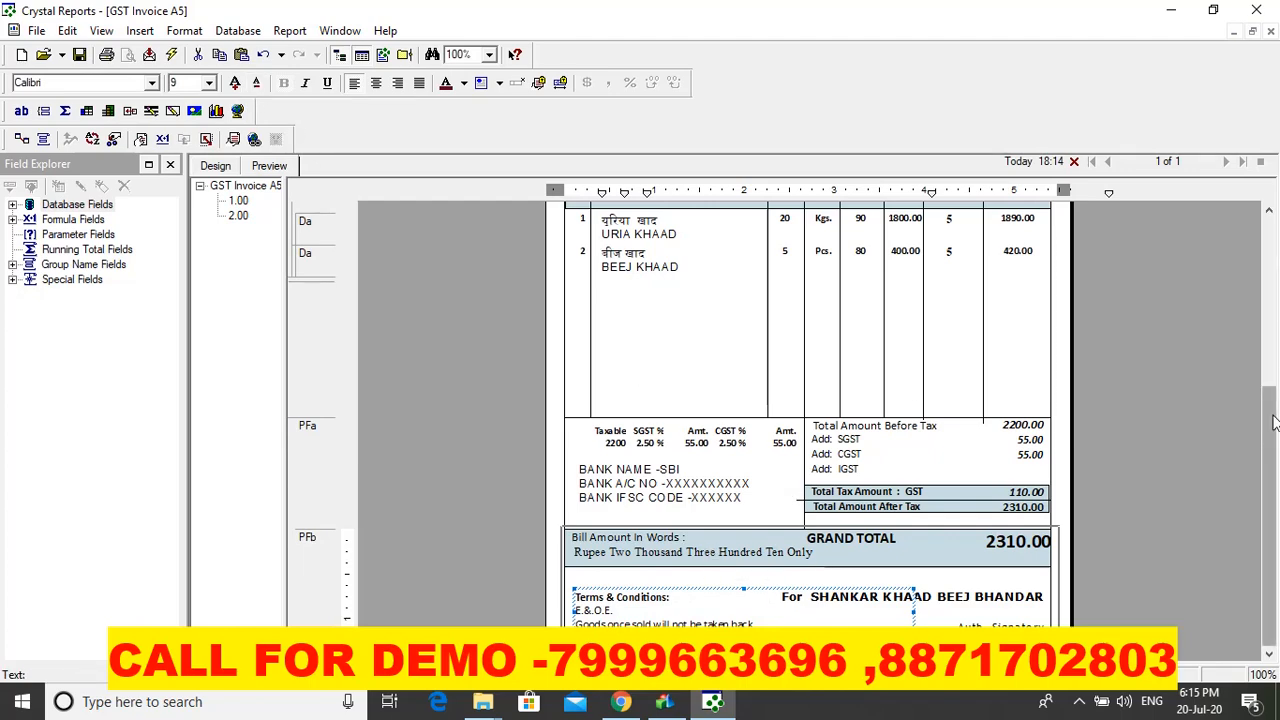
Step: Set the font color of the SHANKAR KHAAD BEEJ BHANDAR company heading to Red
left_click(1277, 300)
left_click(880, 268)
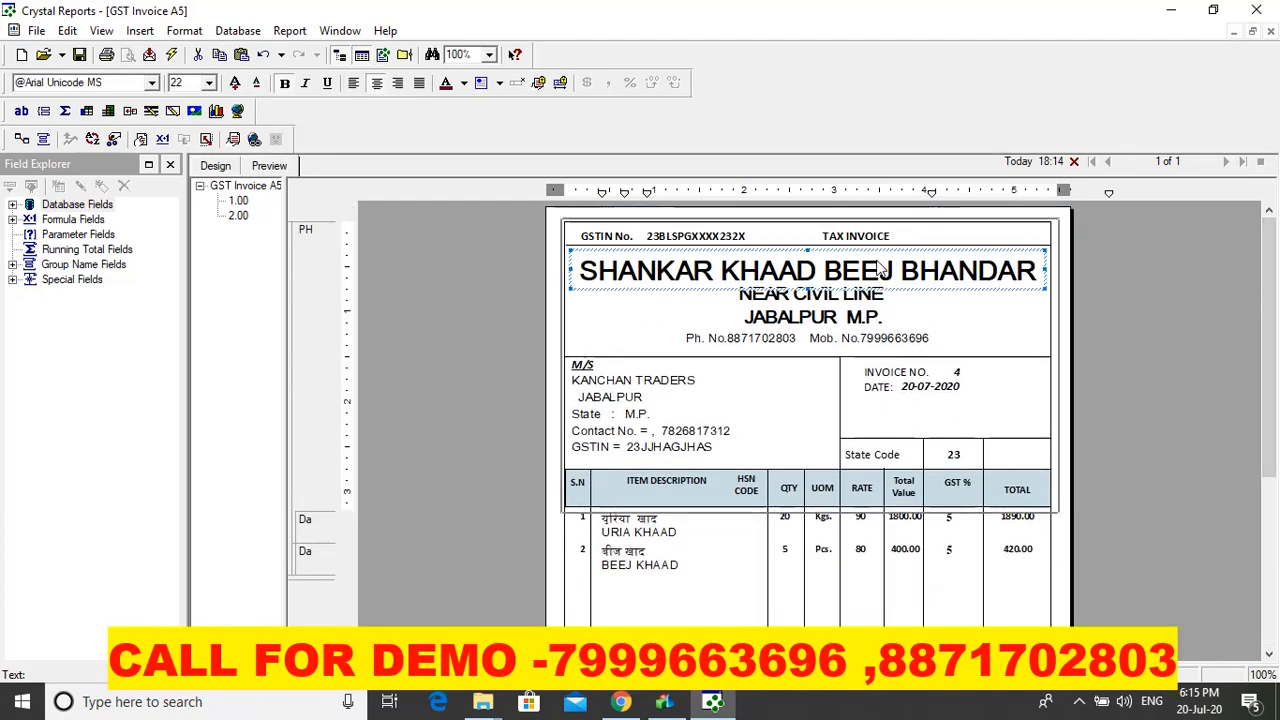
right_click(878, 264)
left_click(907, 301)
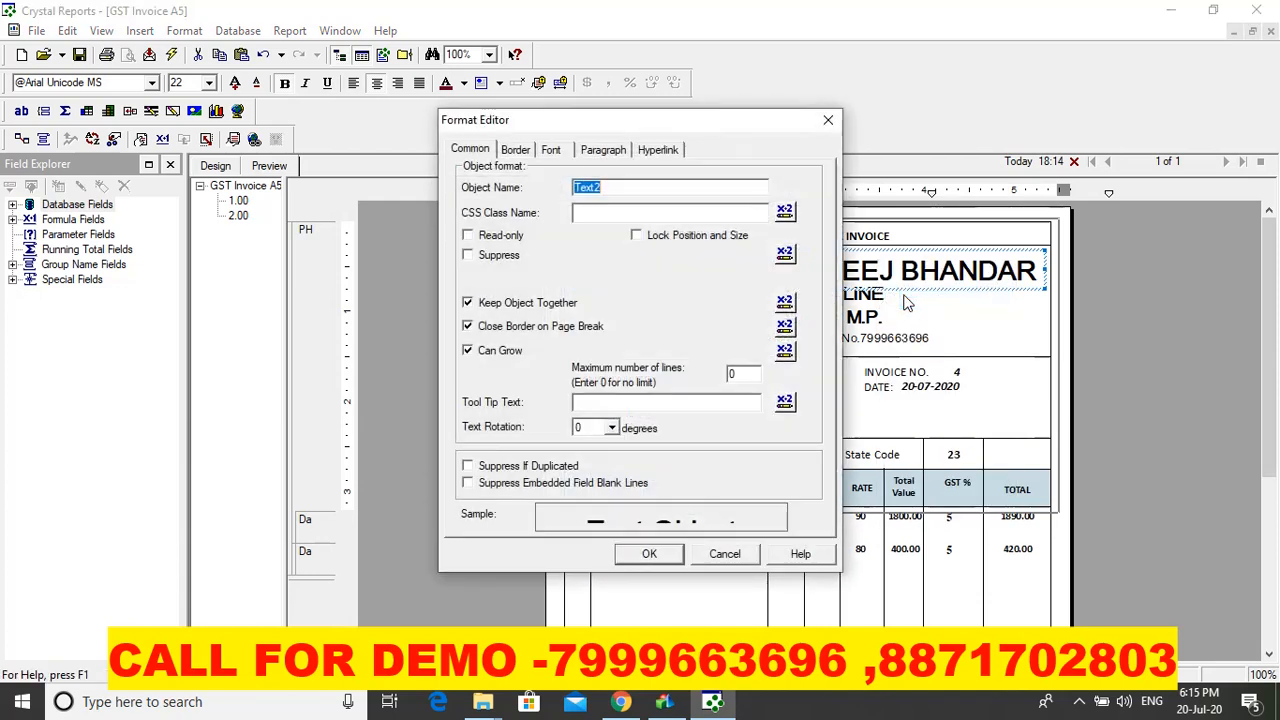
left_click(550, 151)
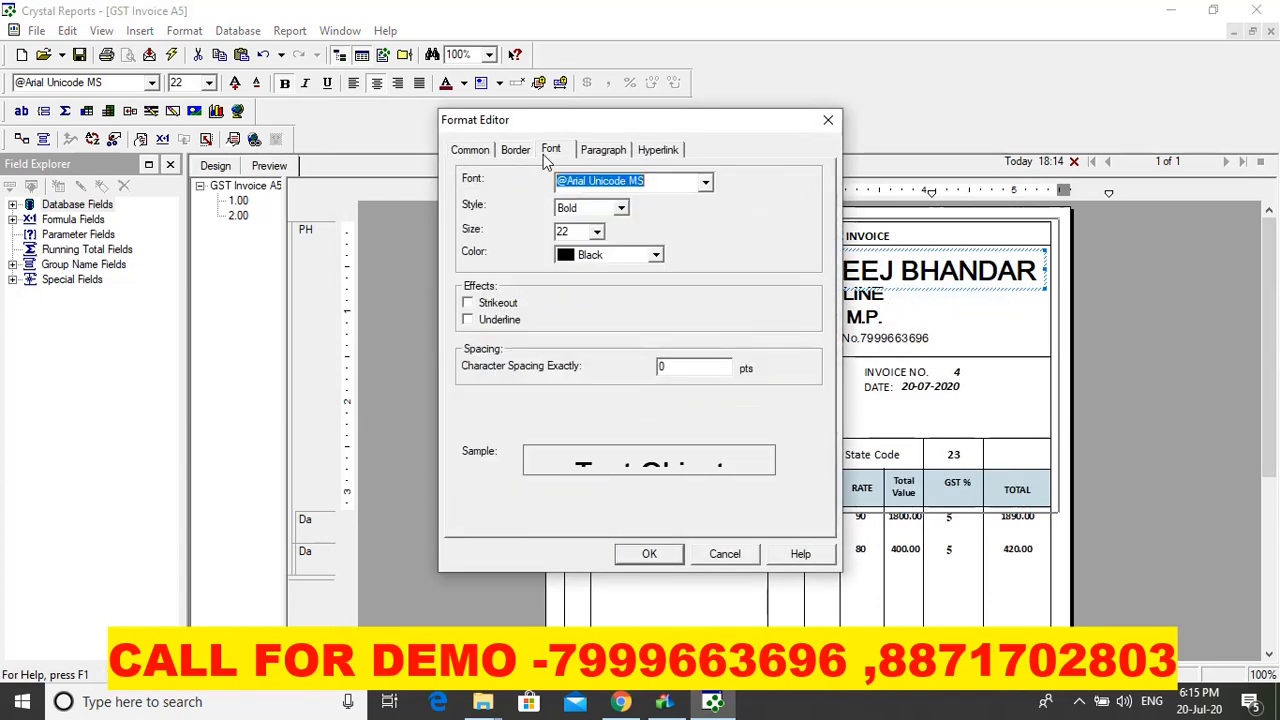
left_click(604, 262)
left_click(604, 262)
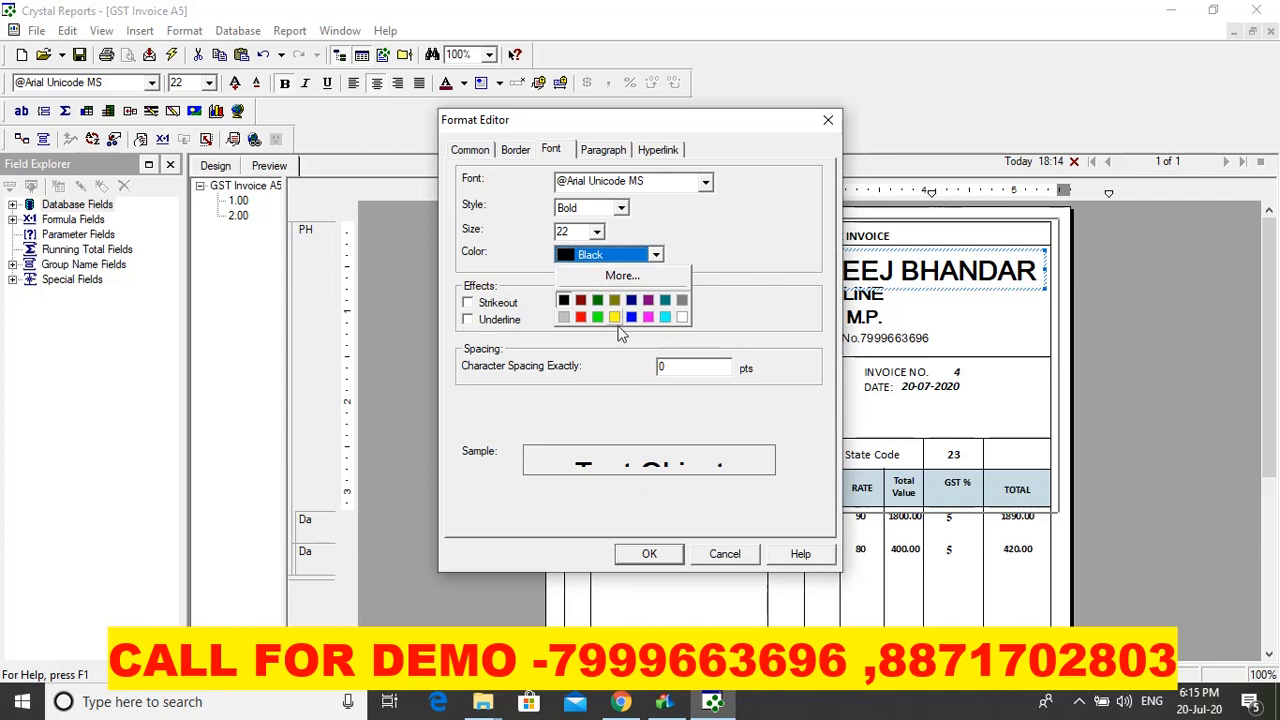
left_click(582, 318)
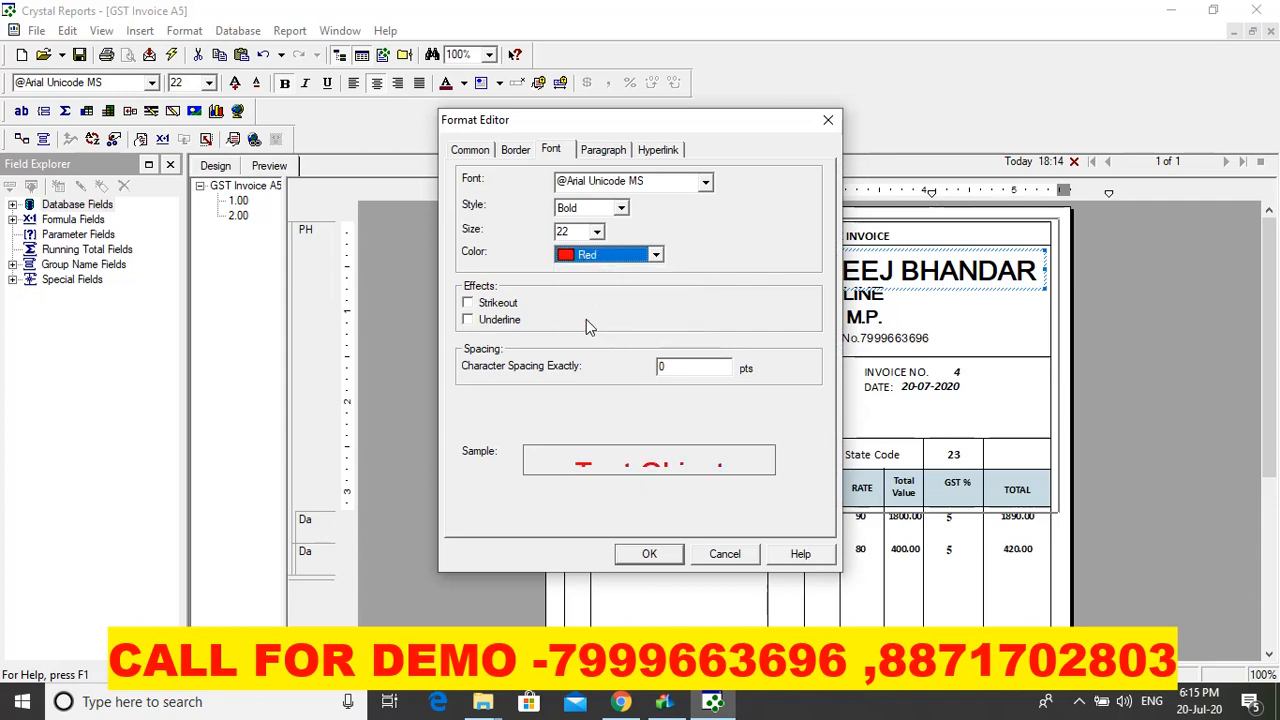
left_click(649, 554)
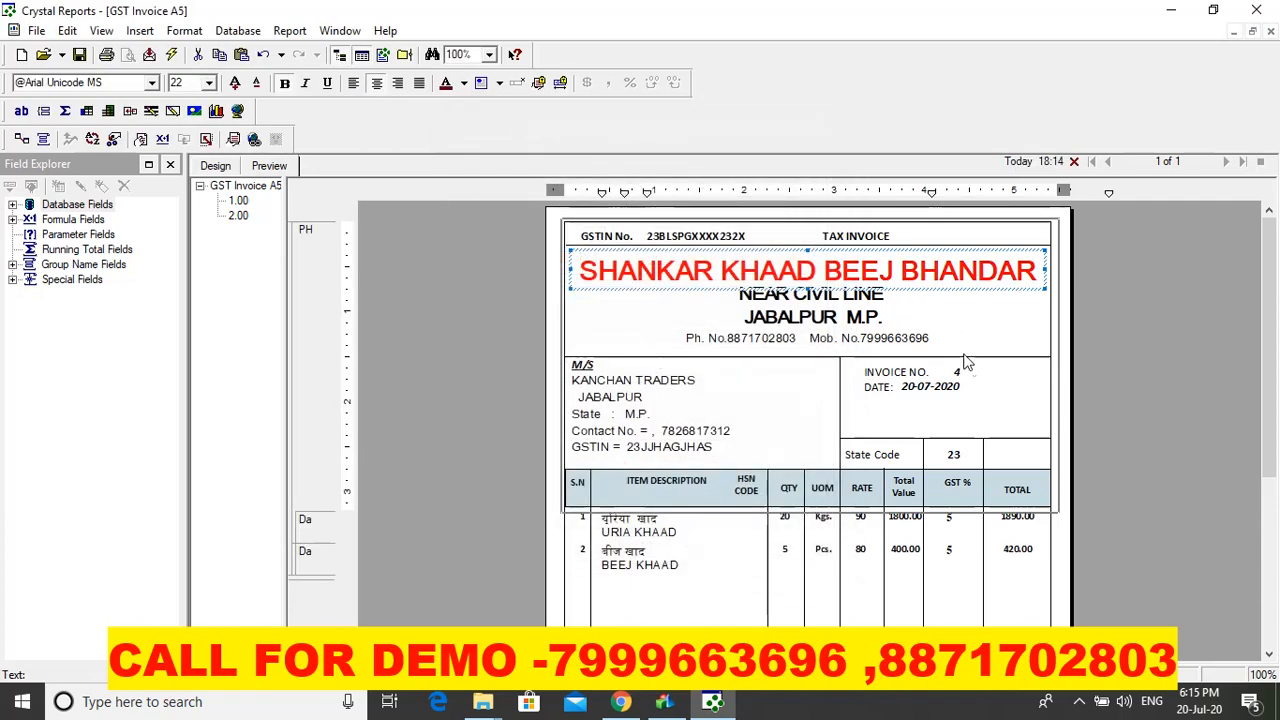
left_click(1001, 392)
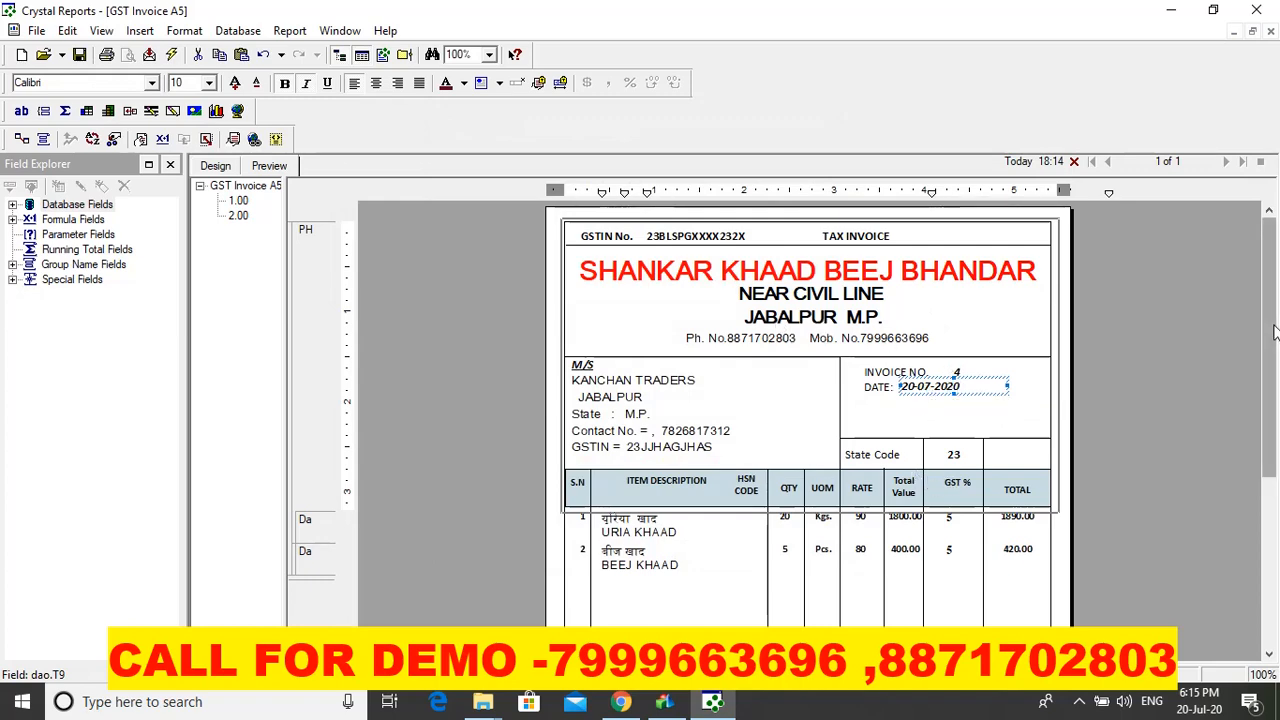
Step: Switch to Speed Plus 9 and close the Print dialog over the blank sale entry
left_click_drag(1273, 323, 1276, 455)
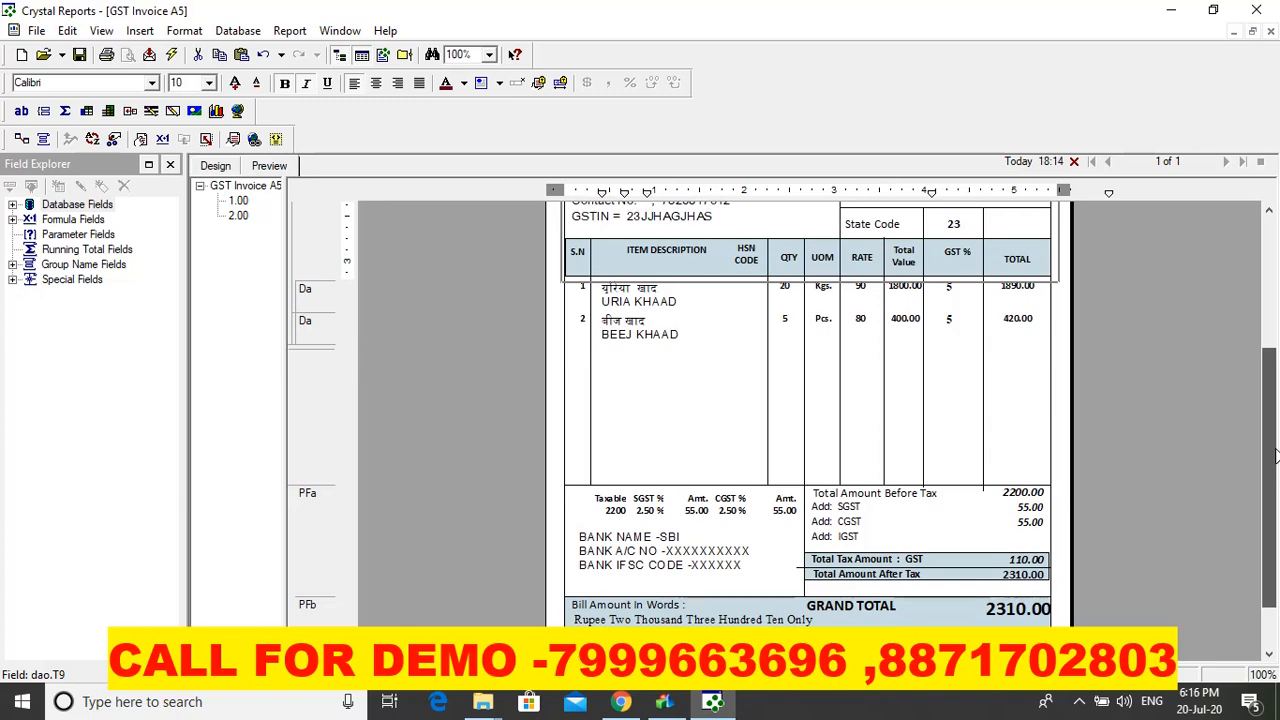
left_click_drag(1275, 455, 1276, 480)
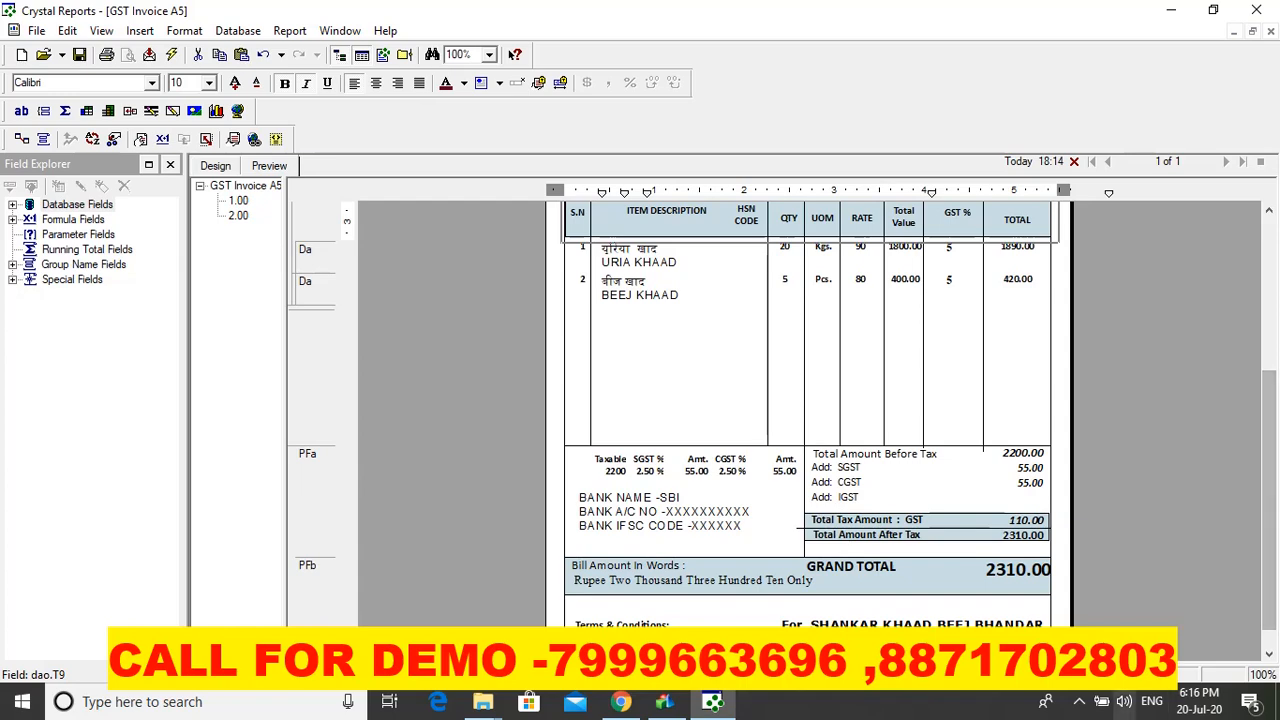
left_click(668, 701)
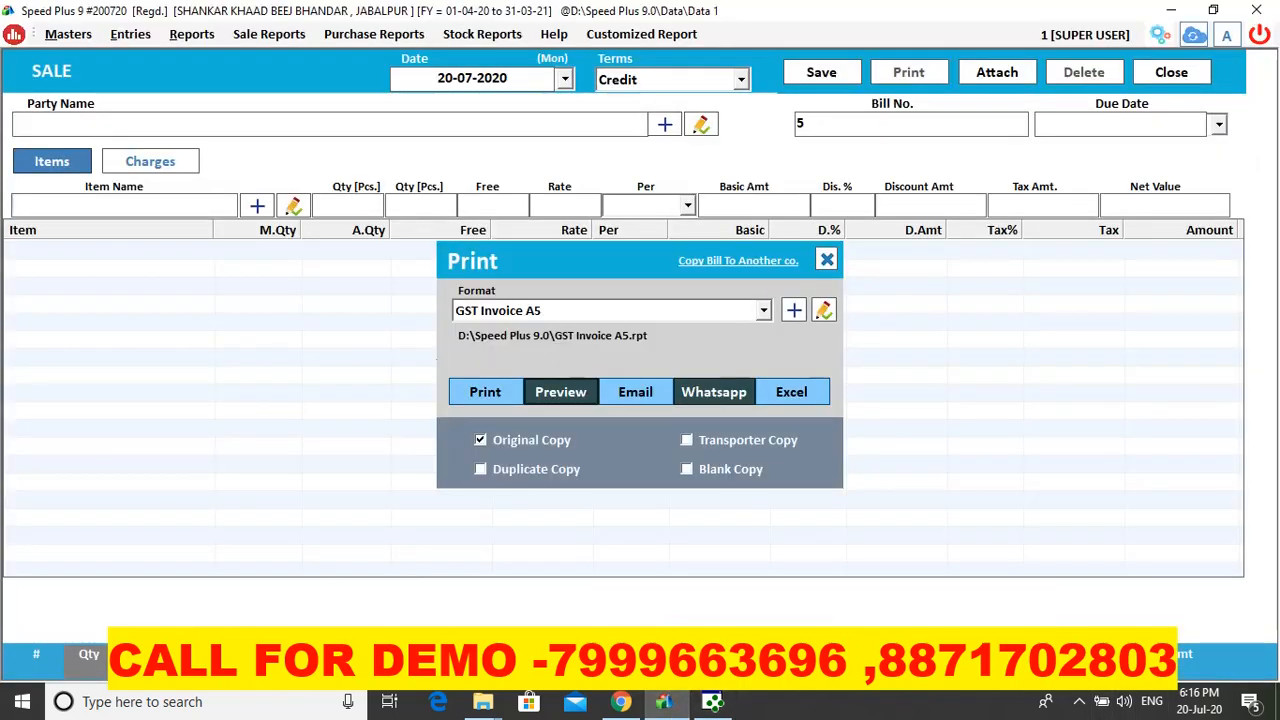
left_click(826, 260)
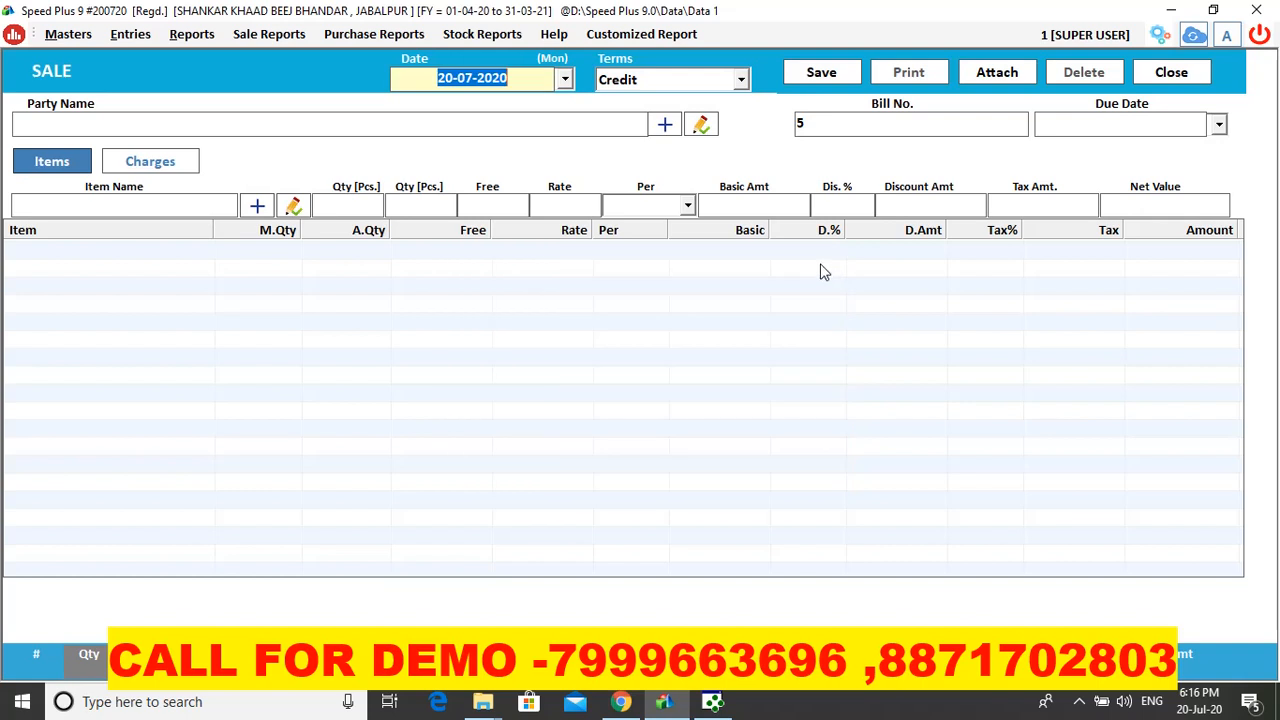
left_click(127, 40)
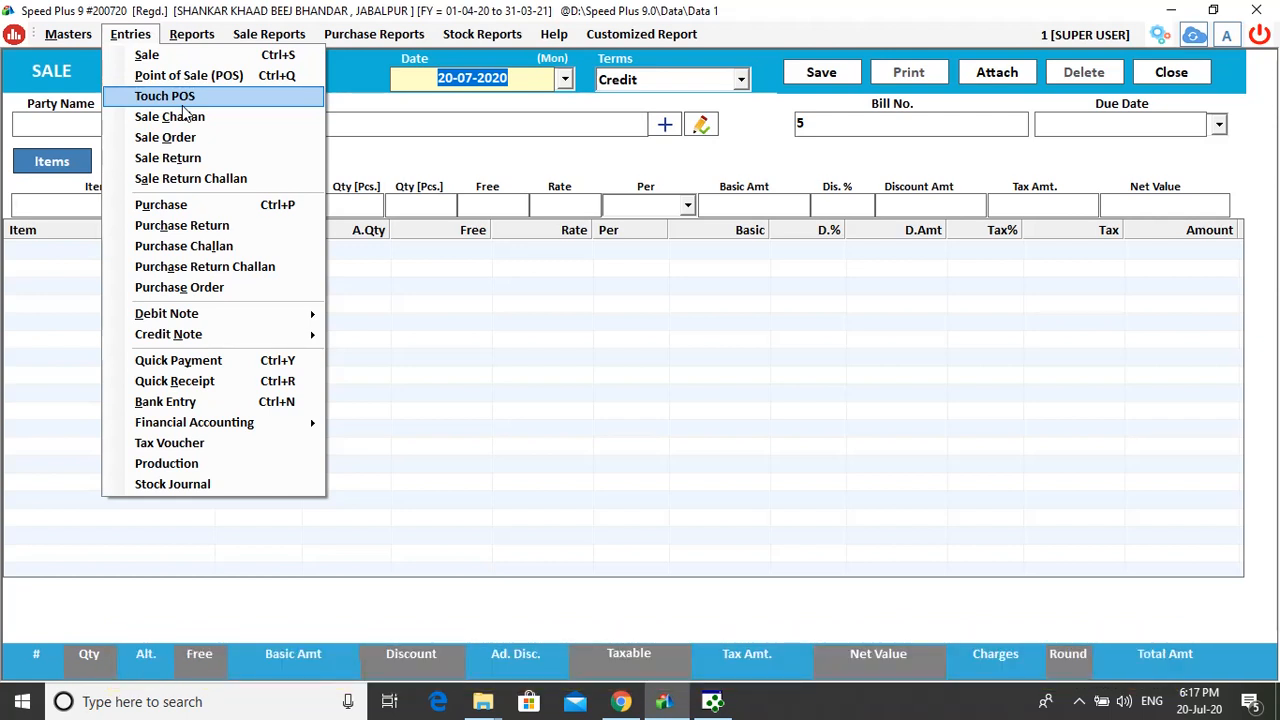
left_click(1080, 710)
left_click(1098, 664)
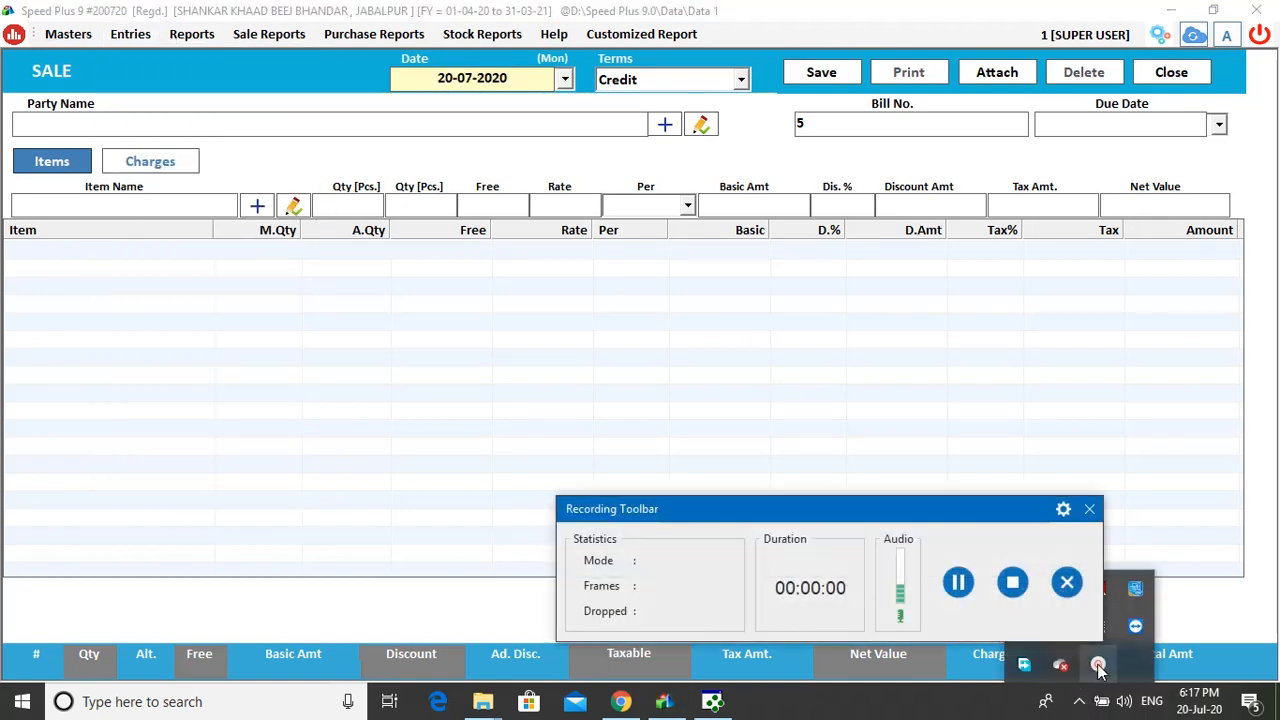
left_click(1017, 569)
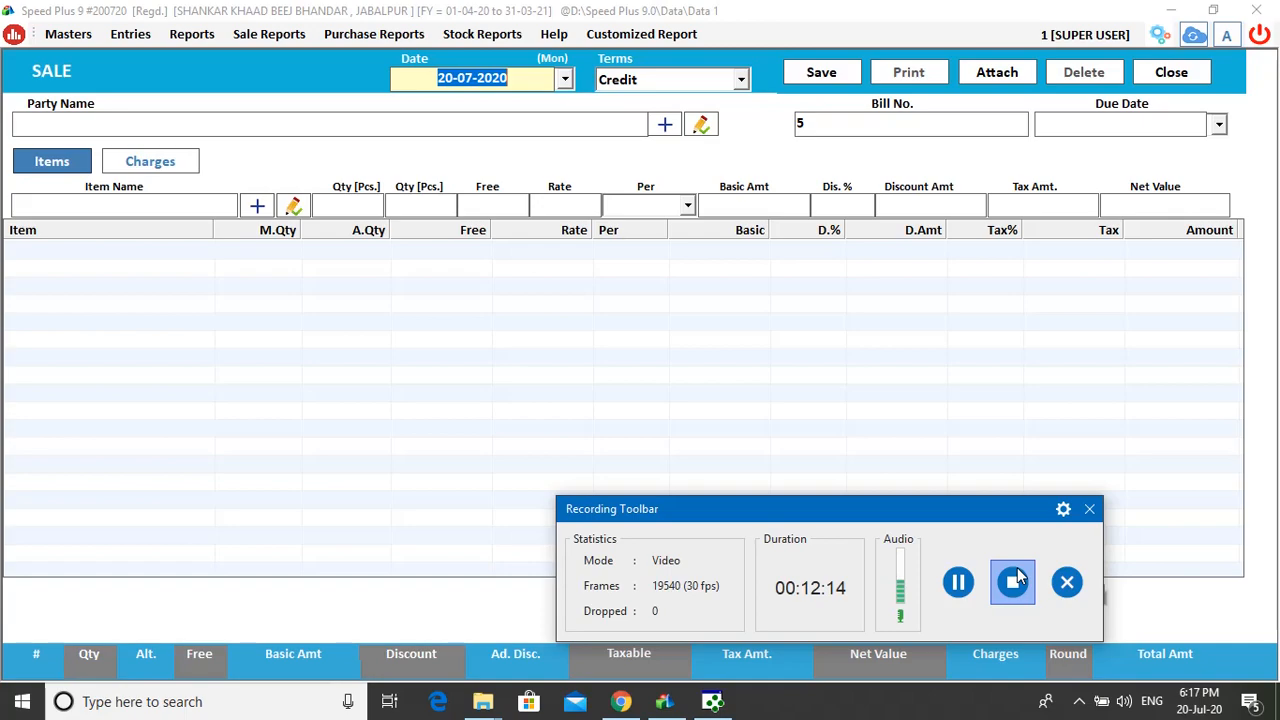